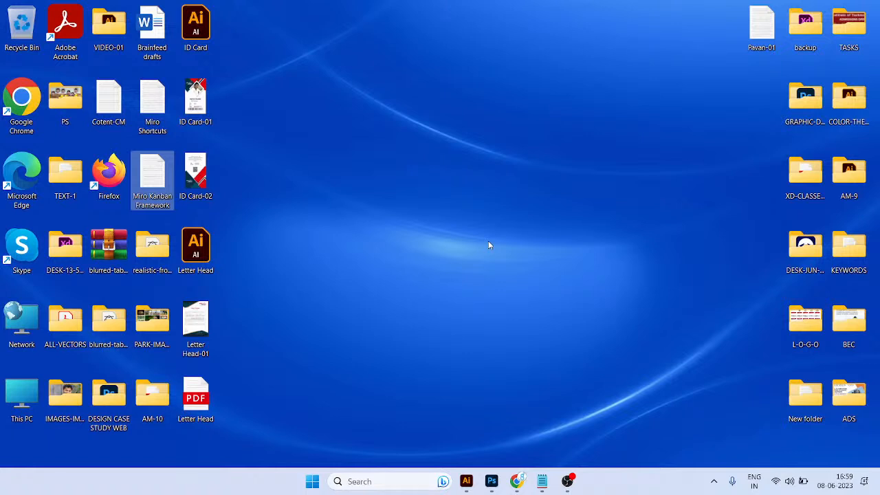
click(426, 189)
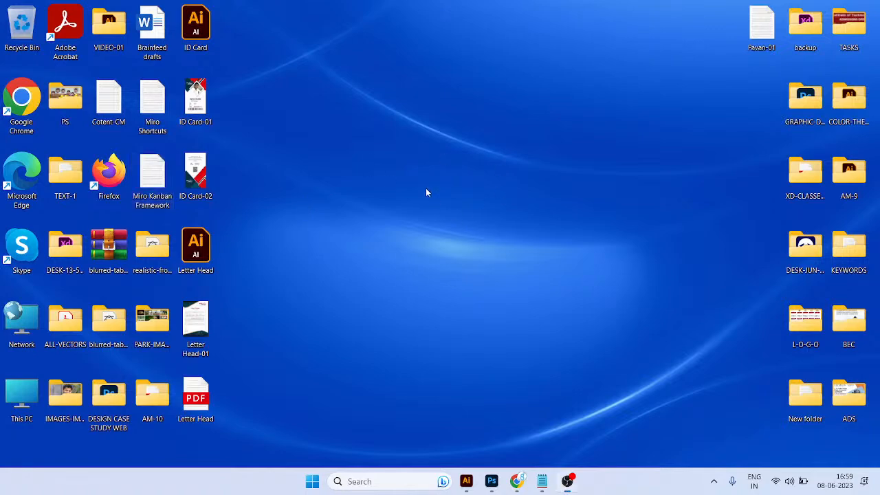
key(alt+Tab)
key(super+d)
right_click(411, 92)
click(443, 141)
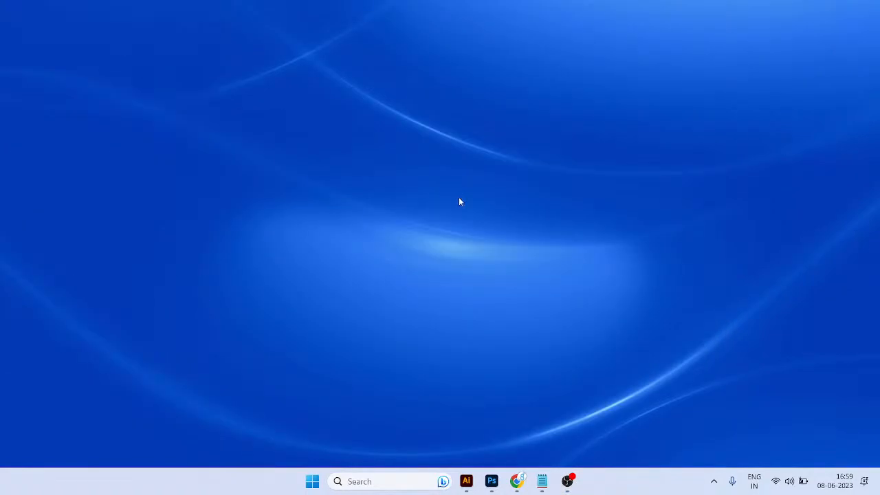
Step: Switch to the Miro Kanban Framework note in Notepad and read its introduction
click(542, 482)
click(387, 281)
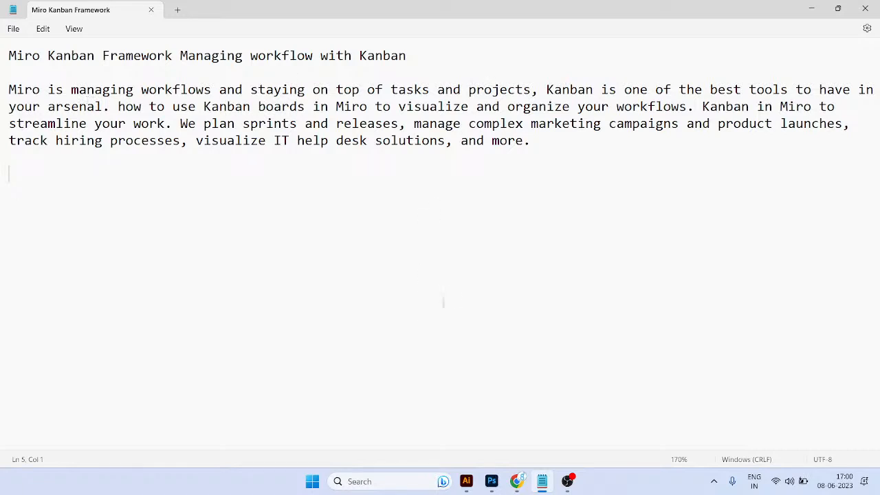
Step: Open a new Chrome window from the desktop under the dark green vamsi profile and load google.com
key(super+d)
double_click(31, 96)
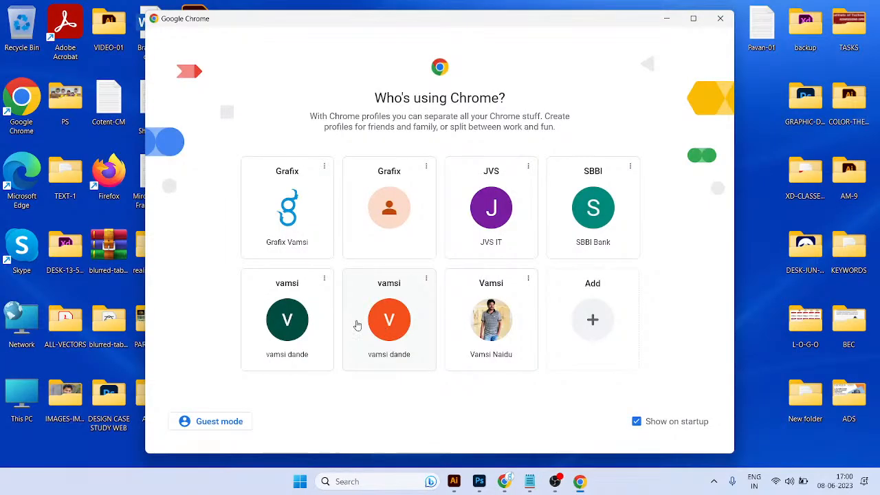
click(296, 330)
text(go)
key(Return)
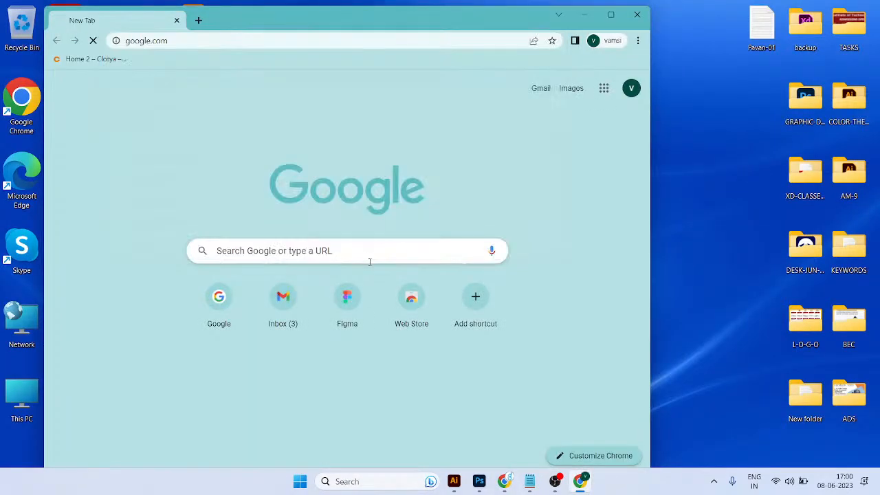
Step: Search Google for "miro", open the Miro site's board dashboard and maximize the browser window
text(mro)
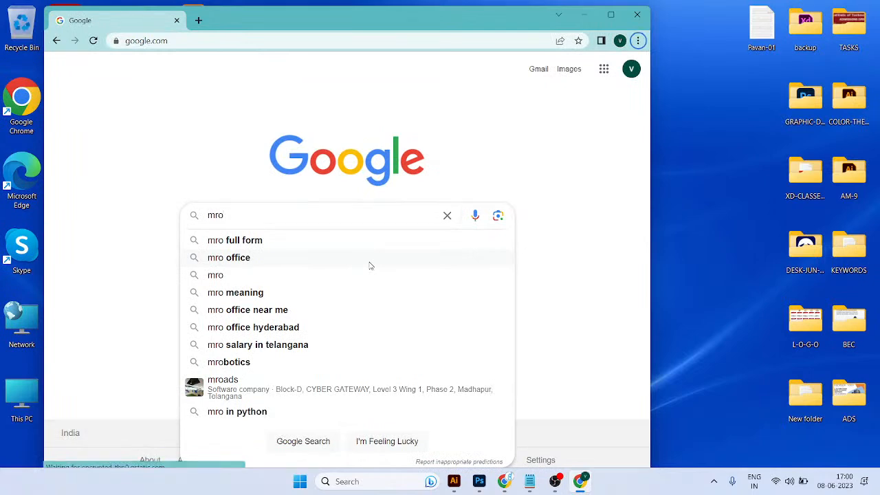
double_click(283, 218)
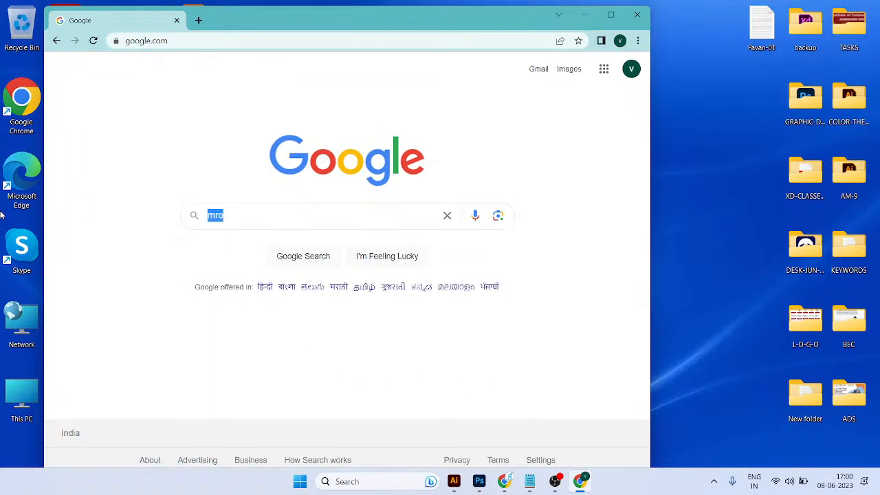
text(miro)
key(Return)
click(134, 196)
double_click(392, 19)
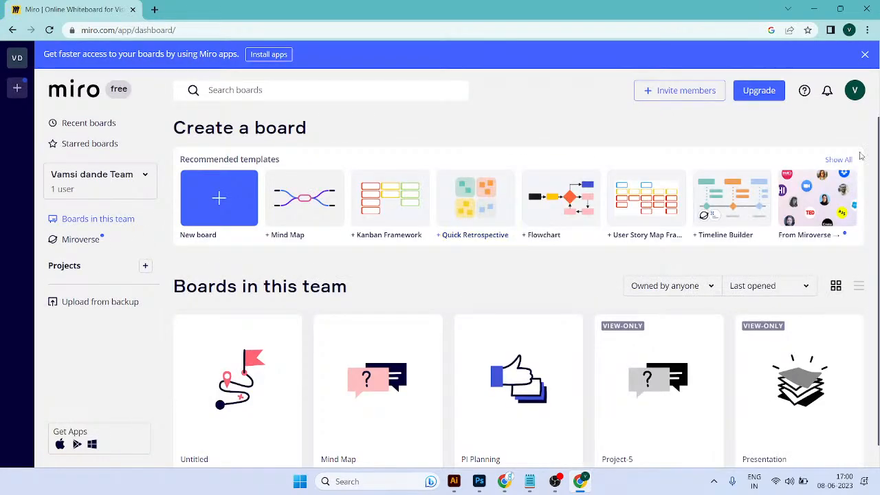
Step: Create a board from the recommended Flowchart template and skip the introductory editing tips completely
scroll(519, 301, down, 1)
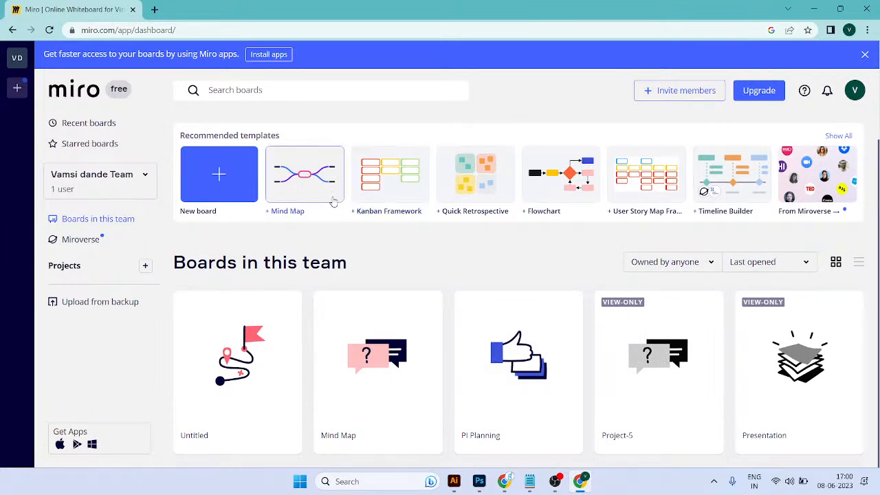
click(561, 208)
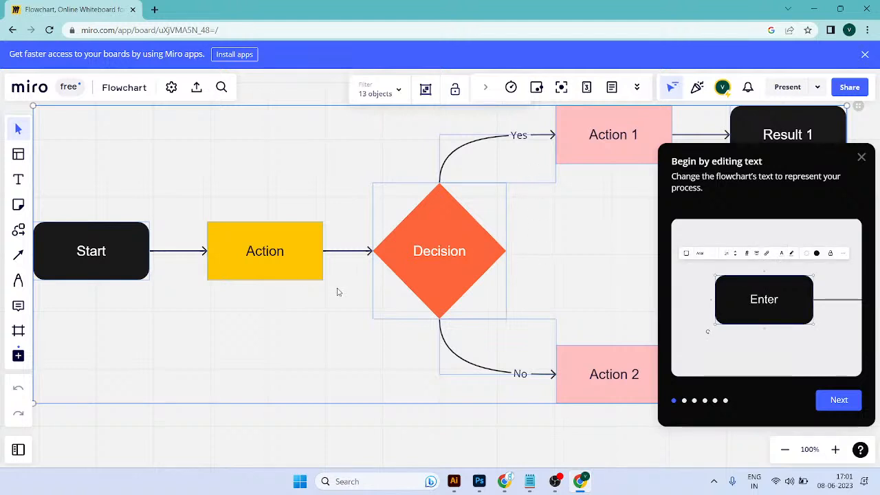
scroll(339, 288, down, 2)
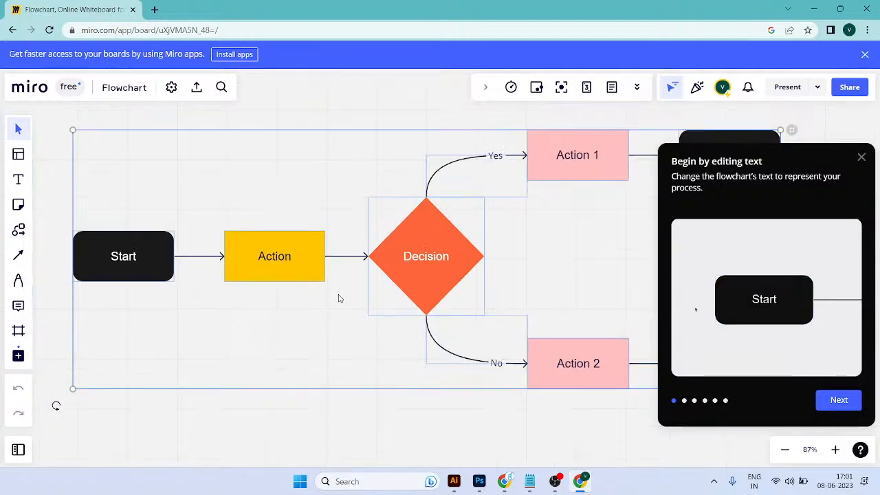
click(861, 157)
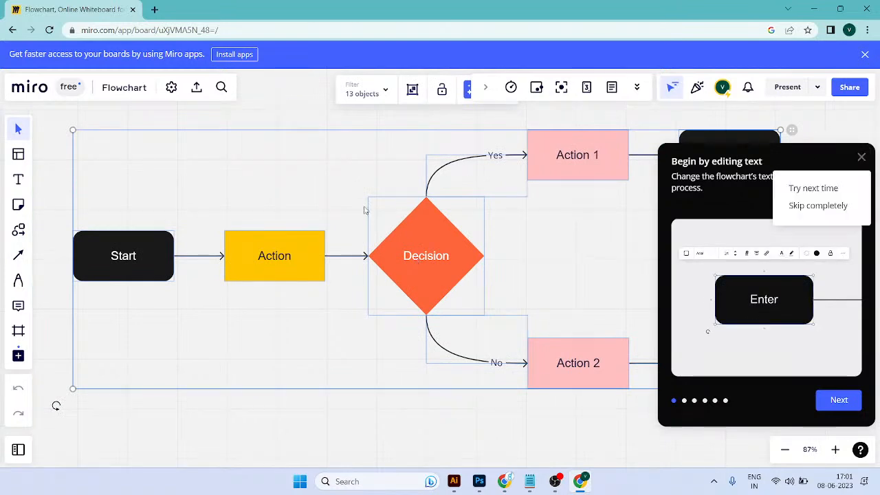
click(821, 206)
scroll(509, 261, down, 3)
scroll(511, 264, down, 2)
scroll(510, 263, up, 1)
click(364, 203)
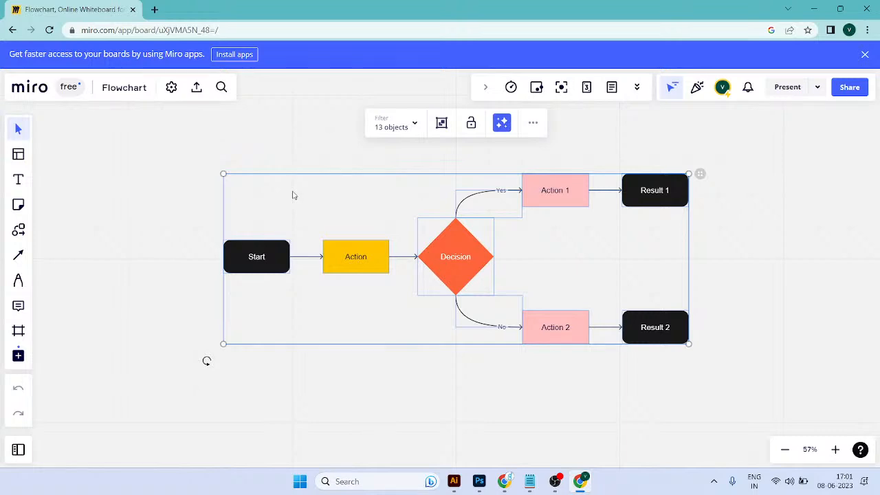
Step: Review the note's opening sentence on managing workflows and staying on top of tasks and projects, comparing it with the flowchart board
key(alt+Tab)
click(236, 89)
click(361, 91)
drag(485, 94, 508, 98)
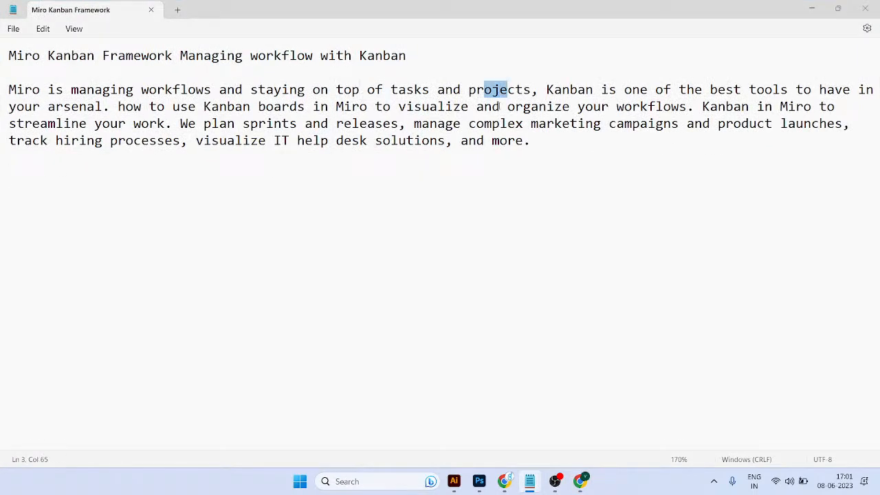
key(alt+Tab)
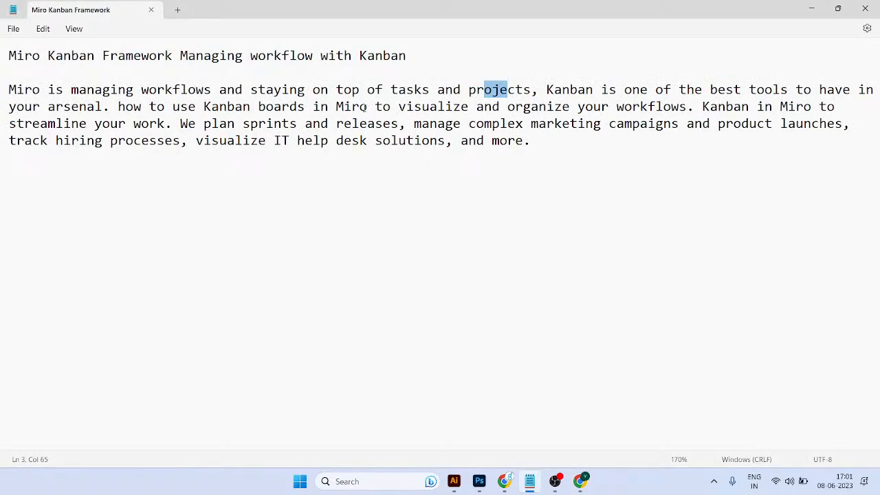
drag(430, 90, 507, 89)
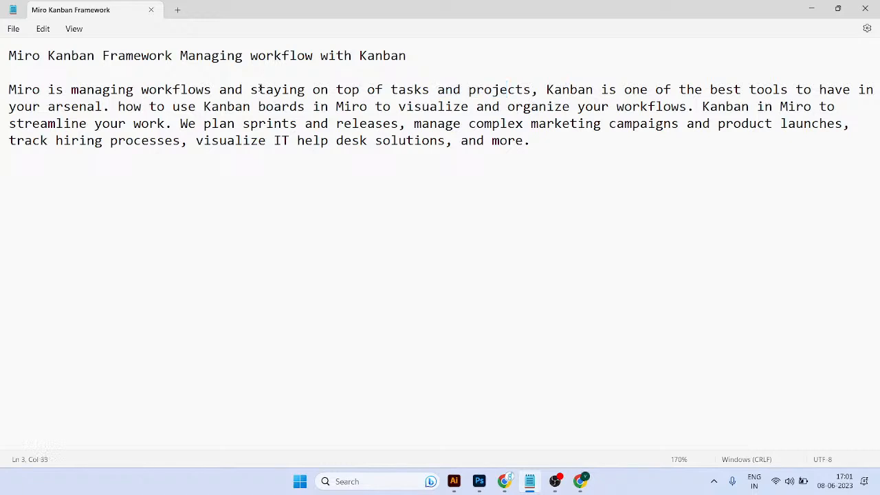
drag(260, 89, 484, 106)
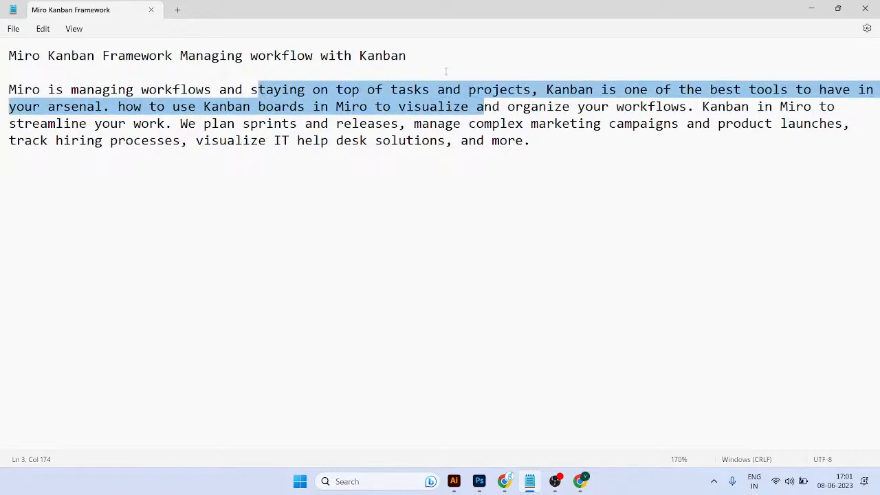
Step: Read the rest of the note on using Kanban boards in Miro, marketing campaigns, hiring processes and IT help desk solutions
click(692, 141)
drag(173, 110, 286, 110)
drag(297, 110, 319, 109)
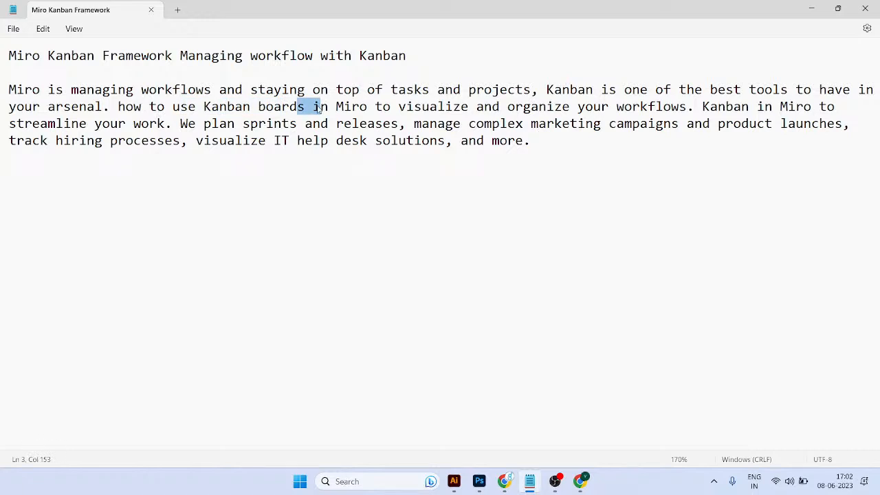
drag(319, 109, 331, 115)
drag(431, 106, 469, 107)
drag(546, 108, 555, 108)
click(625, 108)
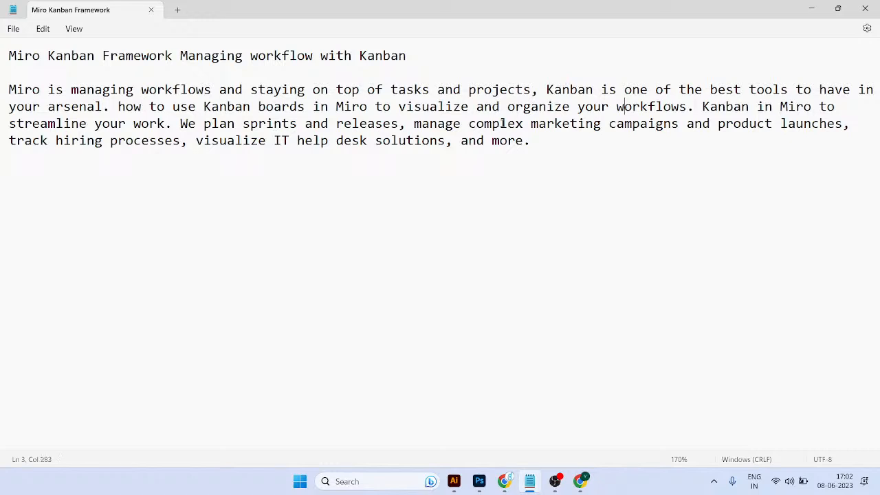
drag(500, 125, 596, 125)
drag(758, 107, 808, 110)
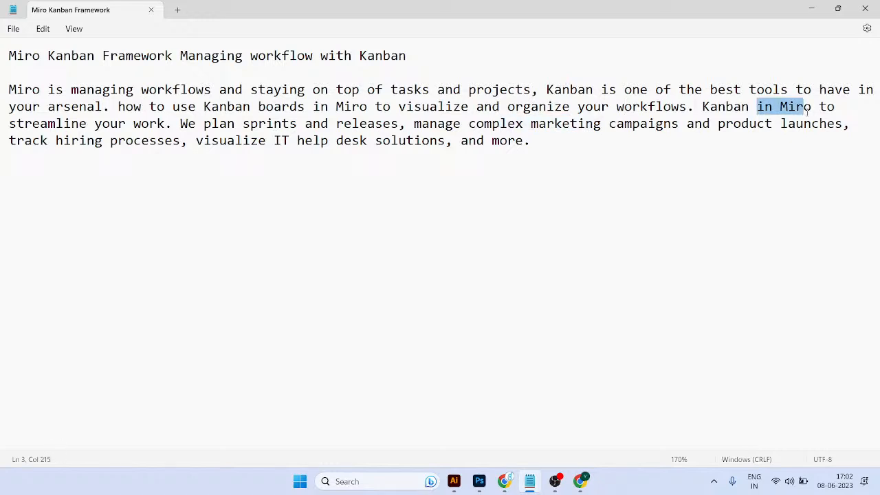
drag(86, 142, 140, 142)
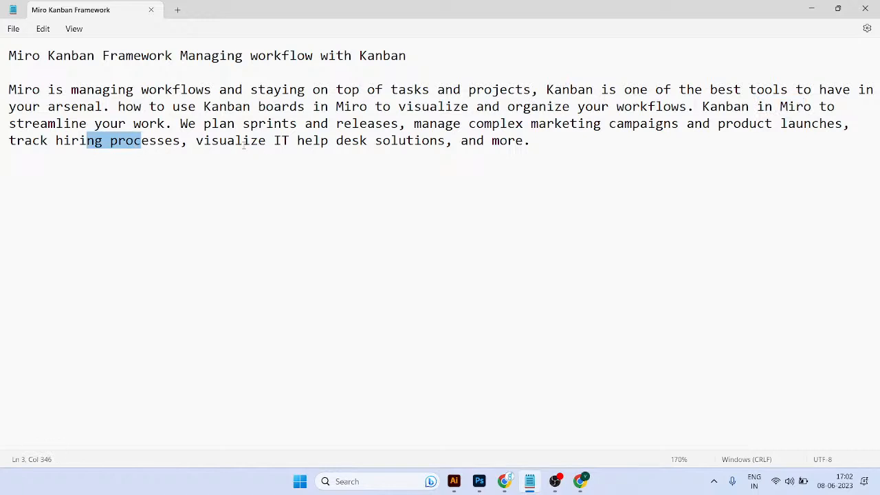
click(282, 143)
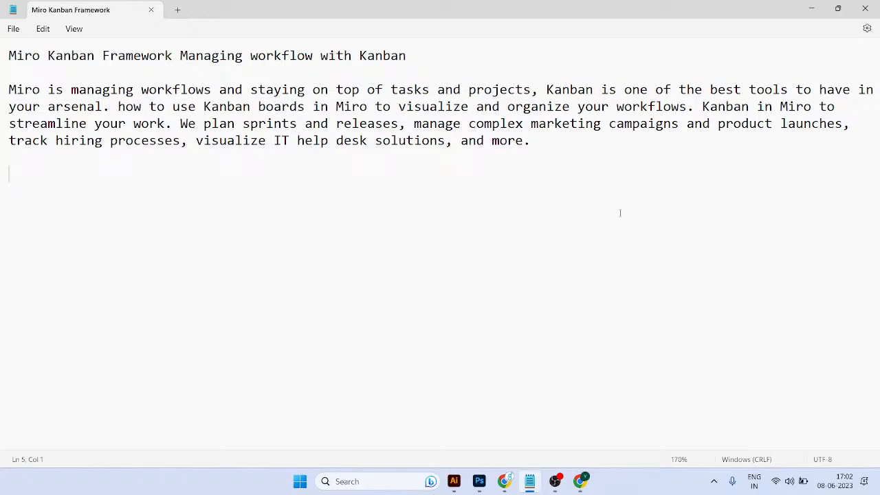
Step: Search Google in a new Chrome tab for "miro conected software tools"
key(alt+Tab)
key(ctrl+t)
text(g)
key(Return)
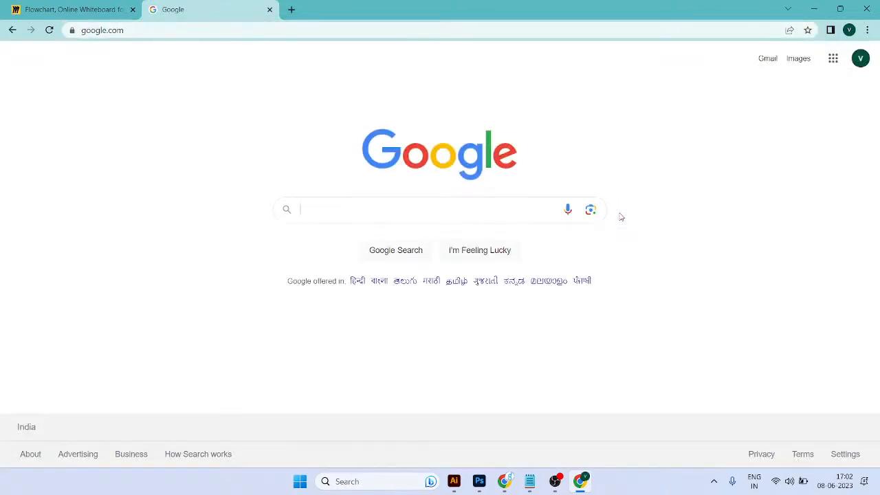
text(miro conect)
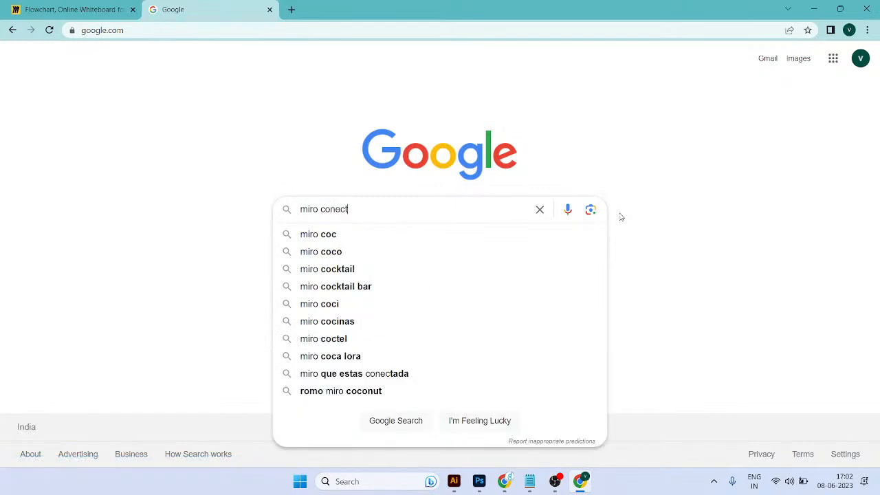
text(ed)
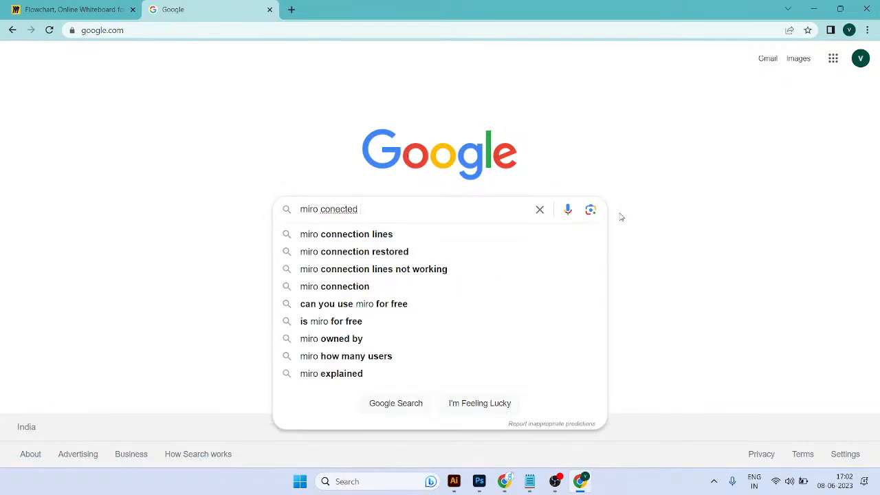
text( software )
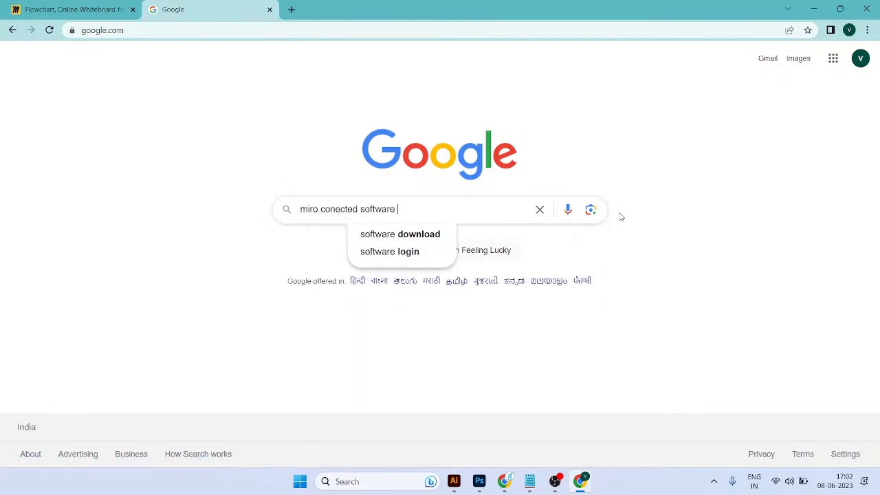
text(tools)
key(Return)
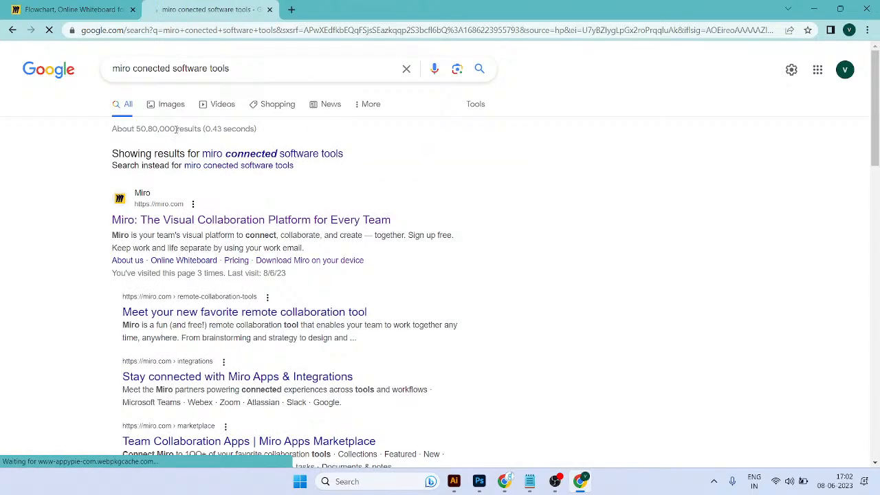
Step: Show the image results and look through them for pictures of tools that connect with Miro
click(170, 105)
scroll(619, 193, down, 7)
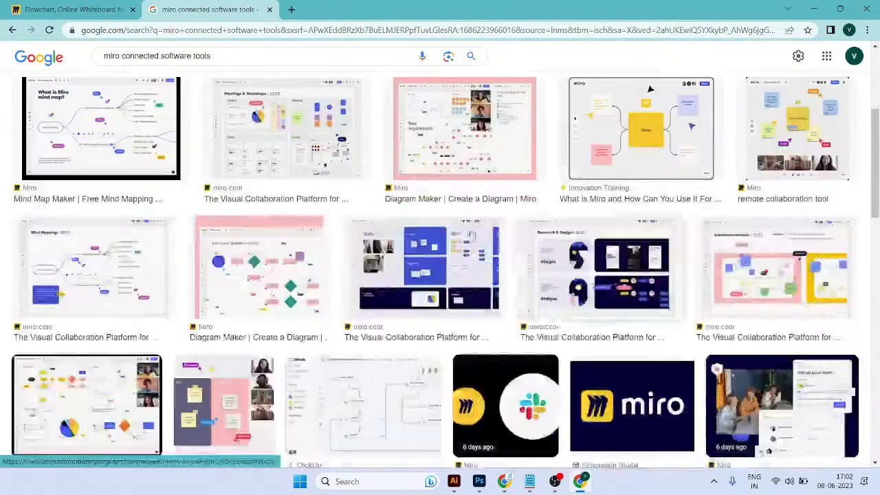
scroll(367, 258, down, 1)
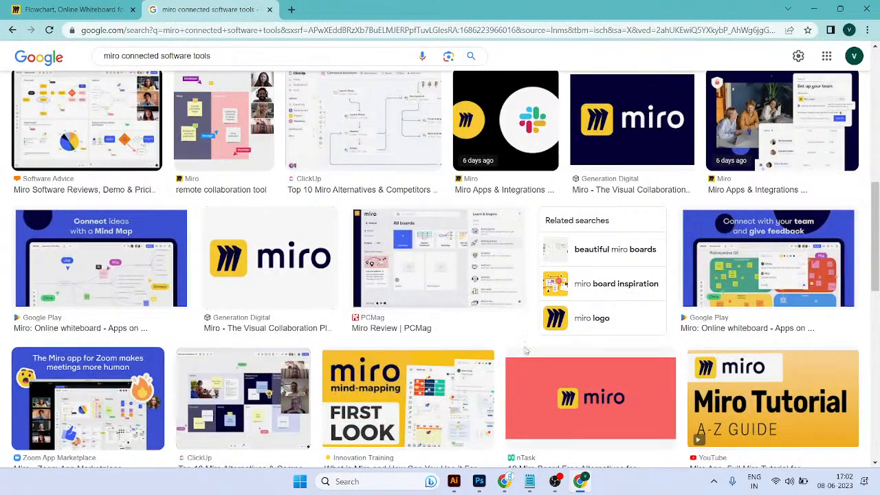
scroll(586, 334, down, 3)
scroll(310, 298, down, 3)
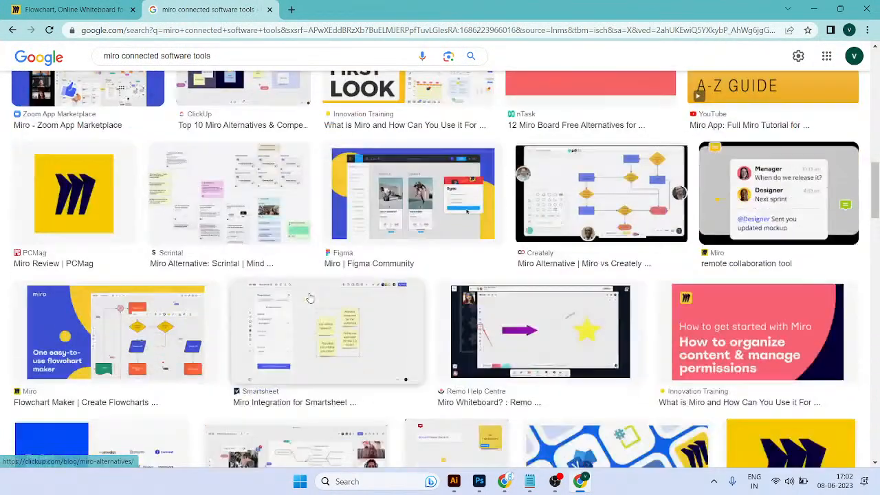
scroll(311, 297, down, 3)
scroll(311, 299, down, 3)
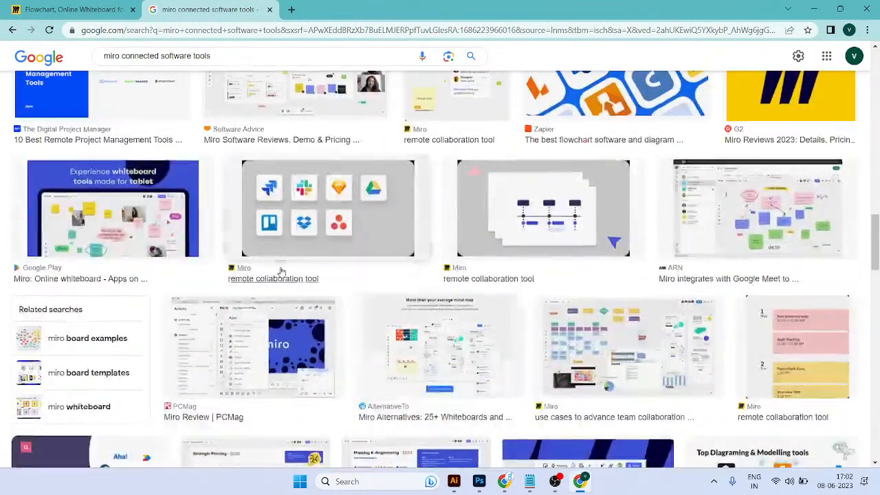
Step: Preview the tool-logo images from Miro's remote collaboration page, Monday.com and IcePanel's Top Diagraming & Modelling tools
click(368, 197)
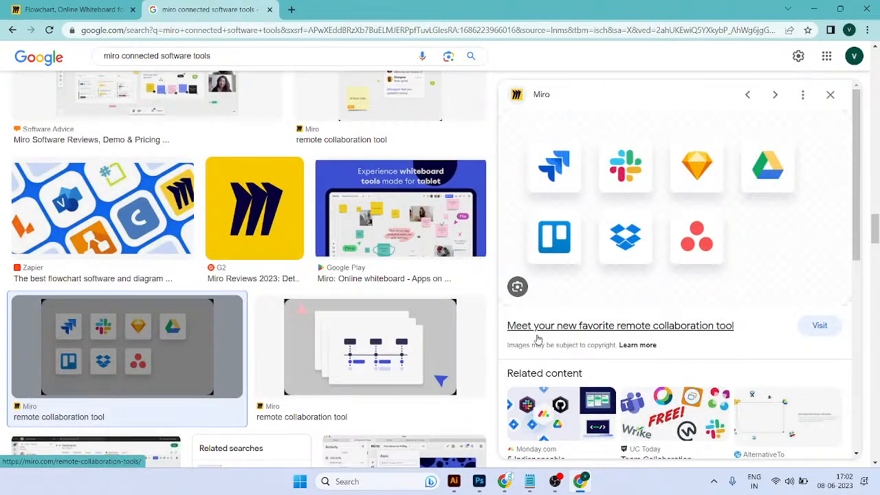
scroll(636, 323, down, 3)
click(554, 287)
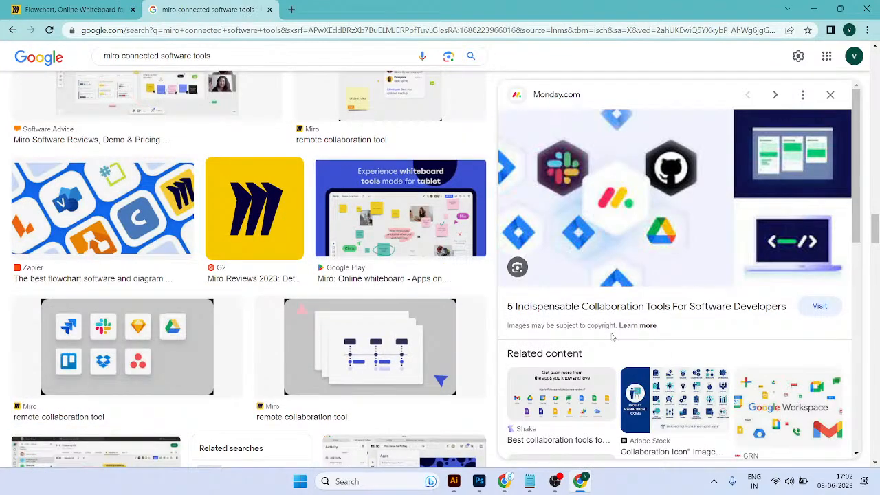
scroll(616, 341, down, 2)
key(Escape)
scroll(707, 297, down, 3)
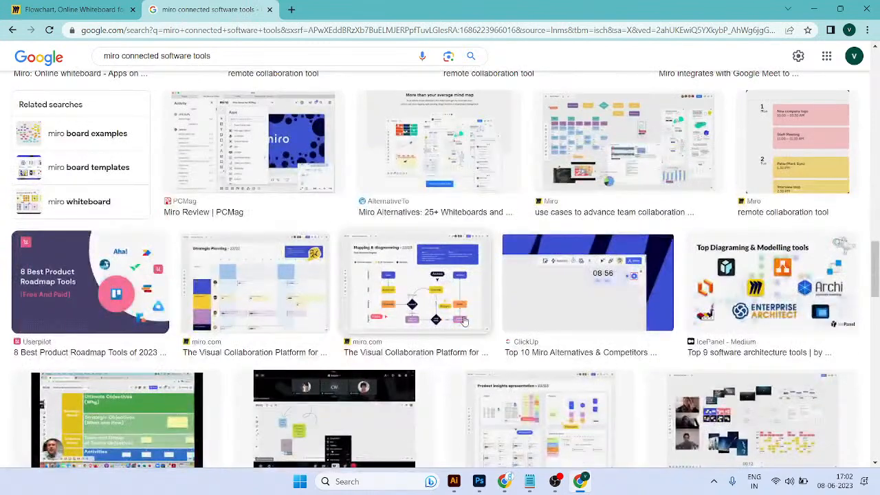
click(706, 297)
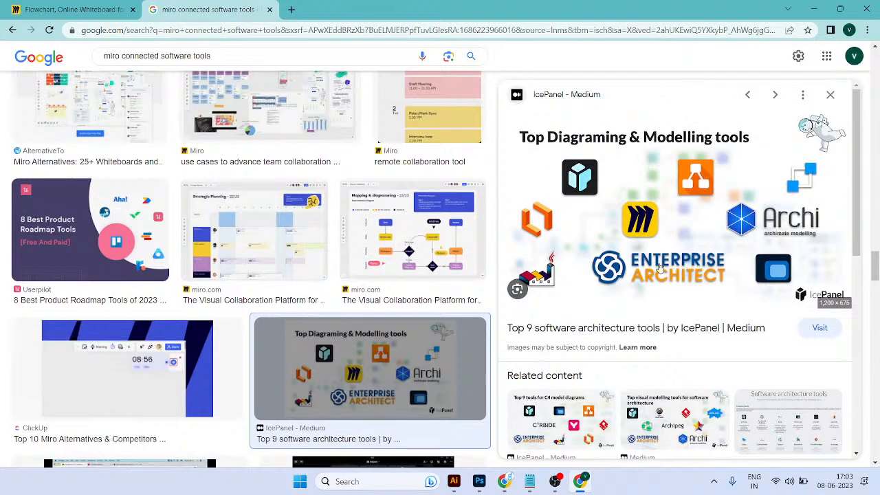
Step: Look through more image results for Miro connected tools, previewing IcePanel's Top 8 diagramming tools for software architecture
key(Escape)
scroll(407, 278, down, 8)
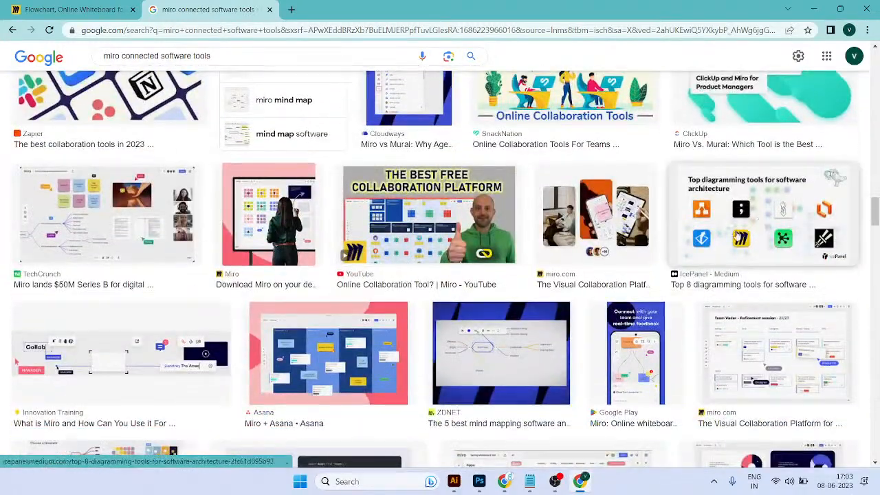
click(681, 282)
scroll(722, 323, down, 4)
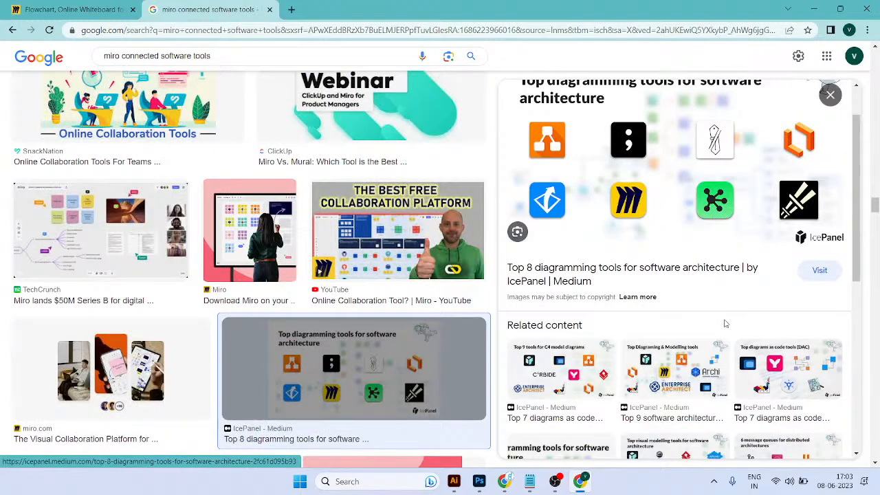
key(Escape)
scroll(538, 294, down, 8)
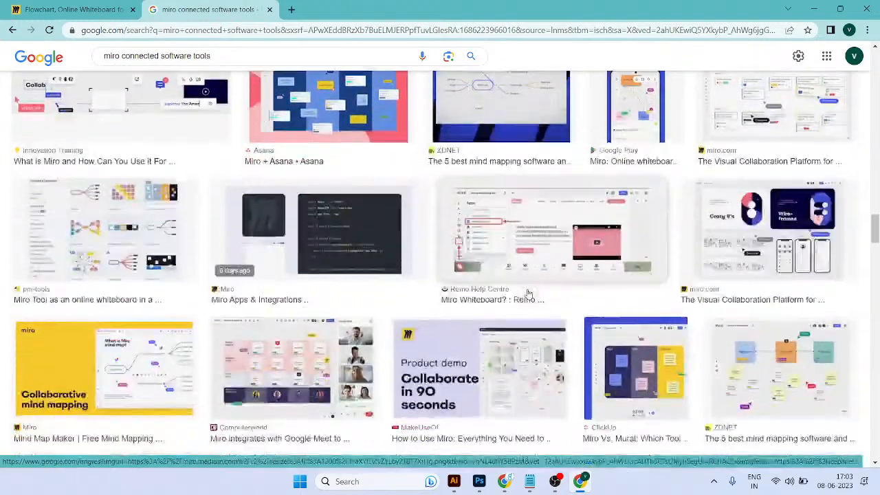
scroll(539, 293, down, 10)
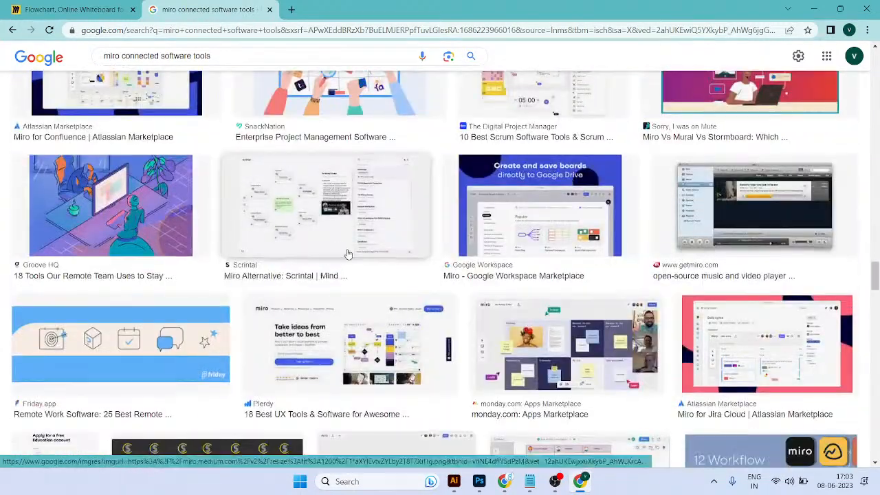
scroll(440, 288, up, 3)
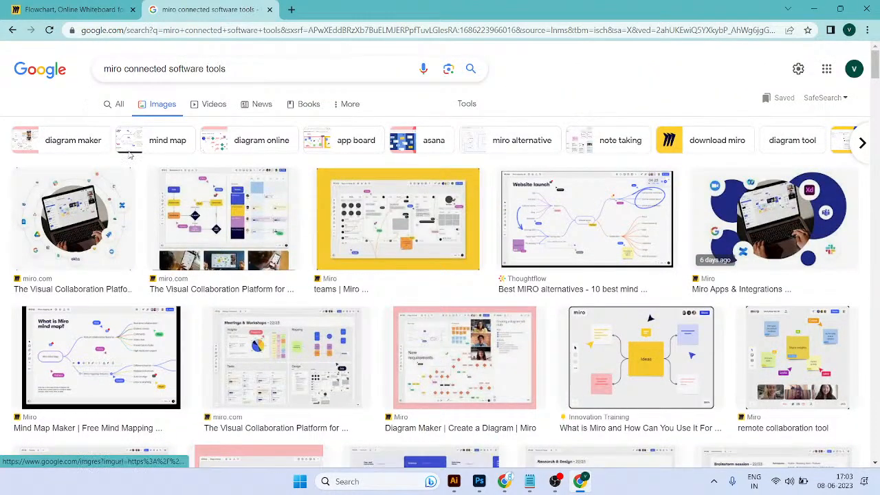
Step: Return to the Miro Flowchart board, search the templates for "kan" and add the Kanban Framework template
click(127, 4)
scroll(303, 287, down, 2)
scroll(303, 286, up, 2)
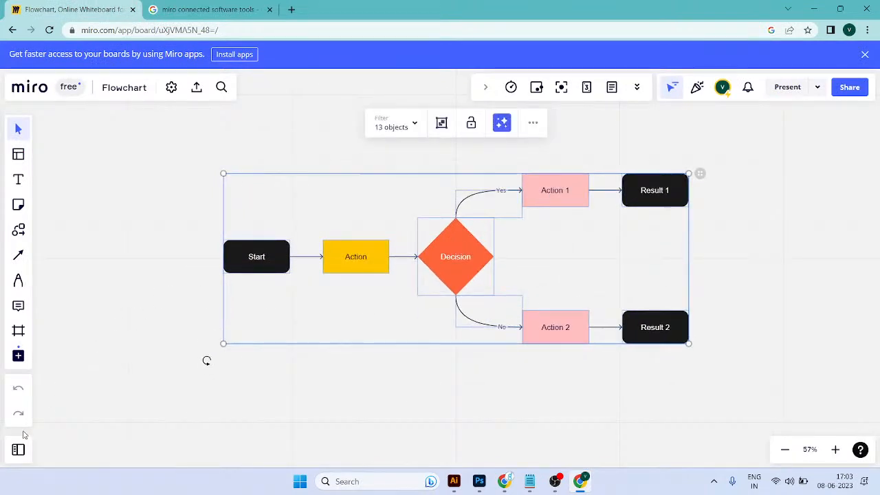
click(18, 355)
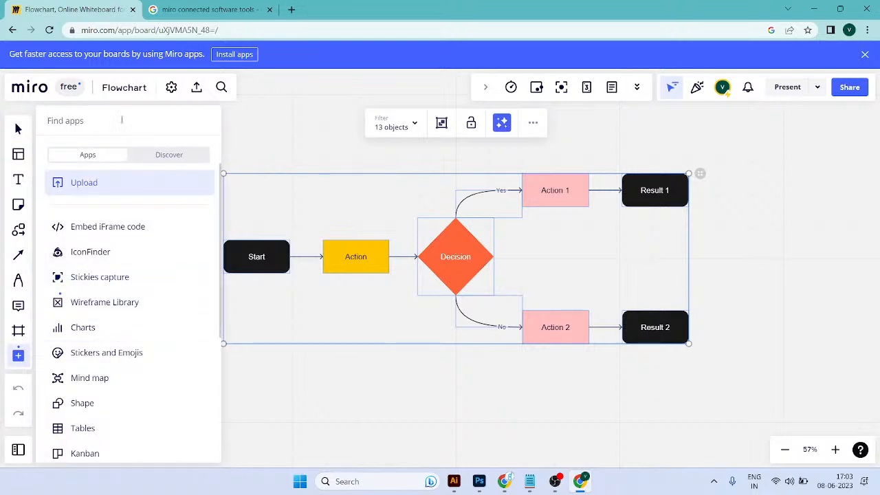
click(18, 155)
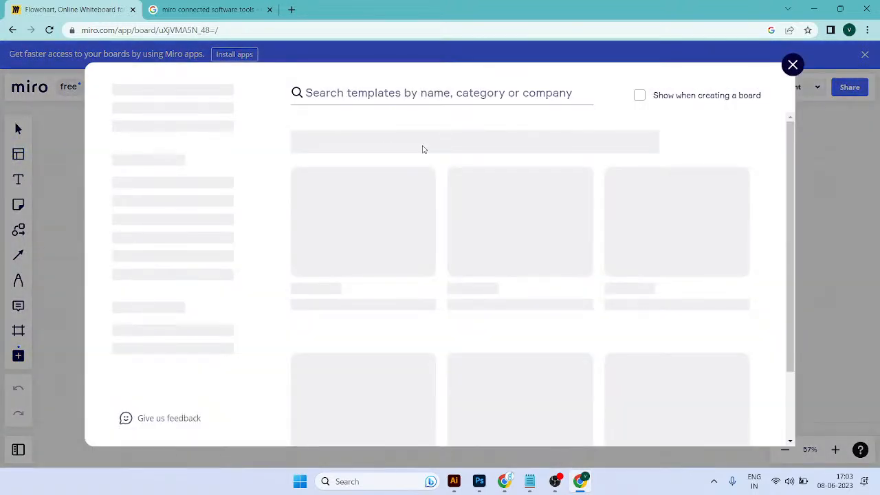
text(kan)
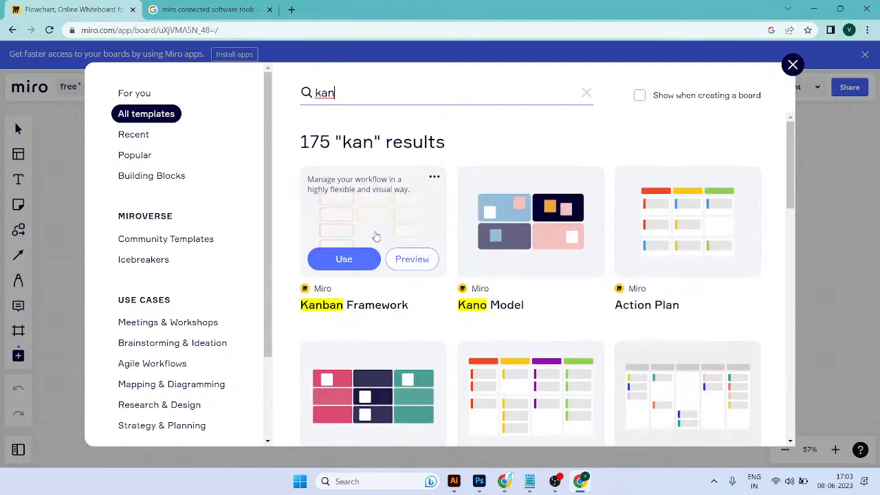
click(371, 226)
click(213, 277)
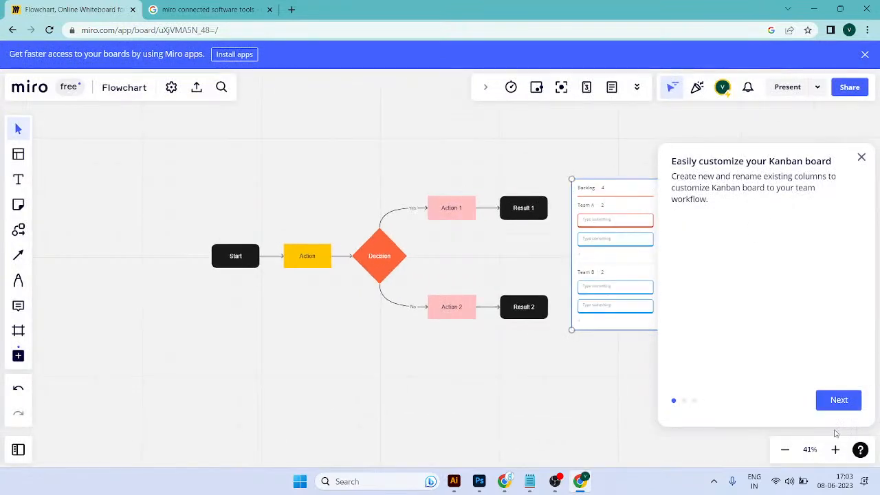
Step: Go through the Kanban board introduction tips and finish them
click(850, 410)
click(835, 400)
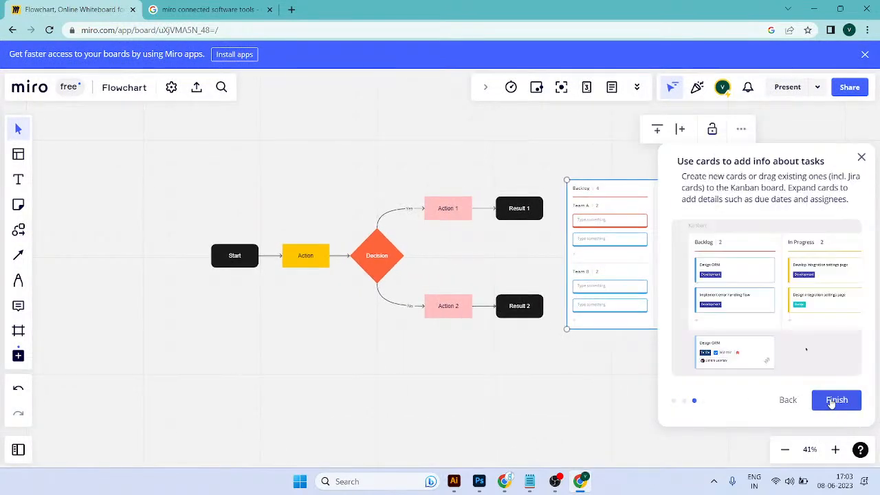
click(835, 401)
Step: Examine the Kanban board's Backlog, In progress and Done columns and its Team A and Team B swimlanes
drag(744, 337, 508, 336)
scroll(403, 236, up, 5)
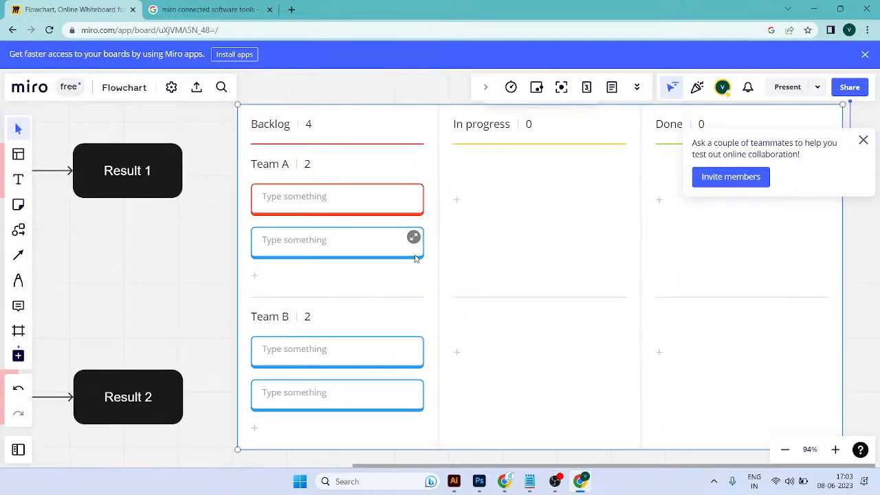
scroll(415, 251, down, 1)
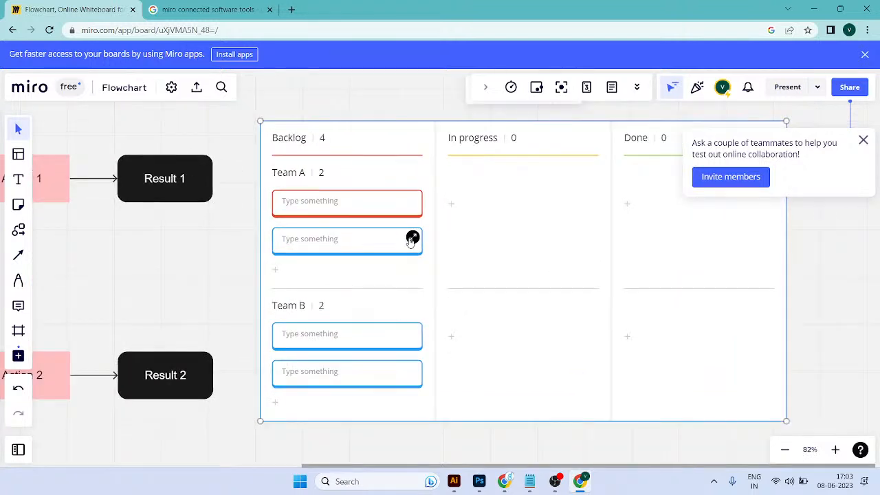
drag(458, 226, 314, 236)
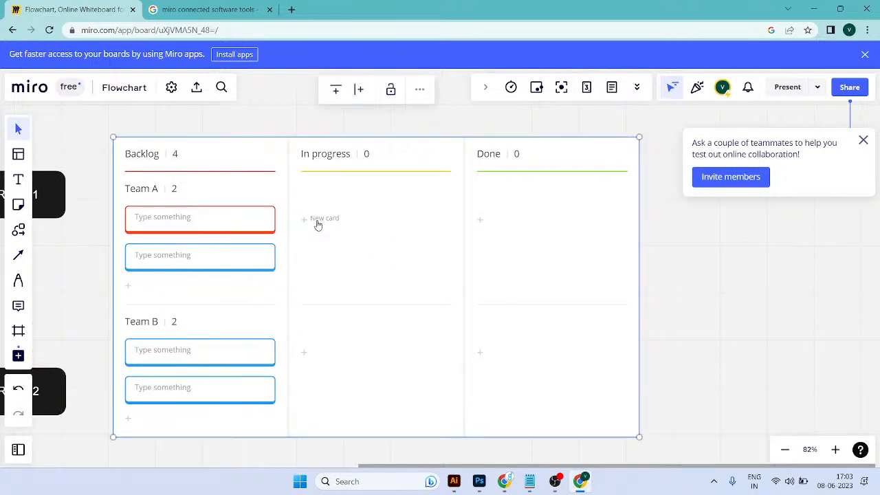
scroll(316, 220, down, 2)
drag(186, 167, 319, 168)
drag(634, 269, 537, 268)
scroll(535, 268, up, 1)
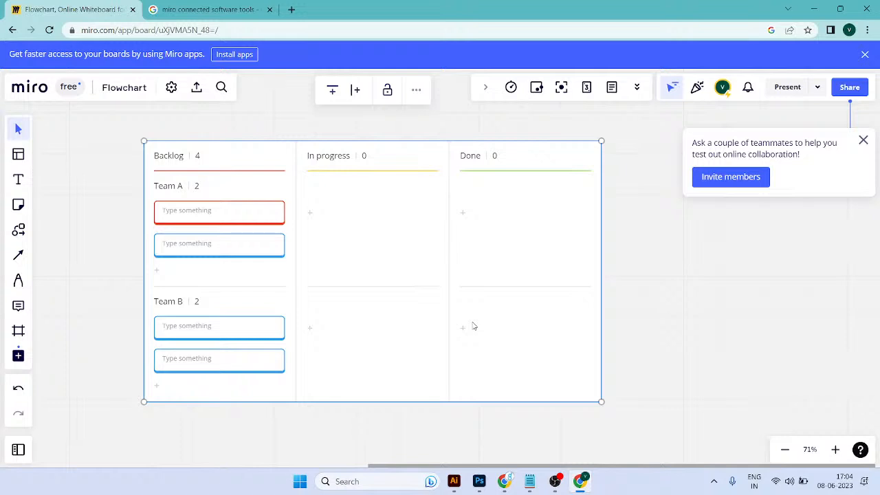
scroll(311, 252, up, 2)
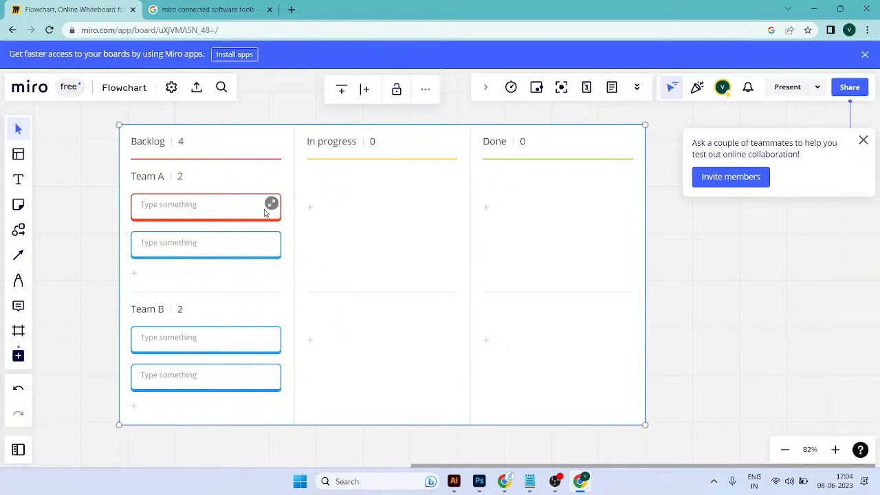
Step: Try moving the blue Team A backlog card down into Team B, and undo the move
click(186, 206)
drag(181, 249, 183, 398)
key(ctrl+z)
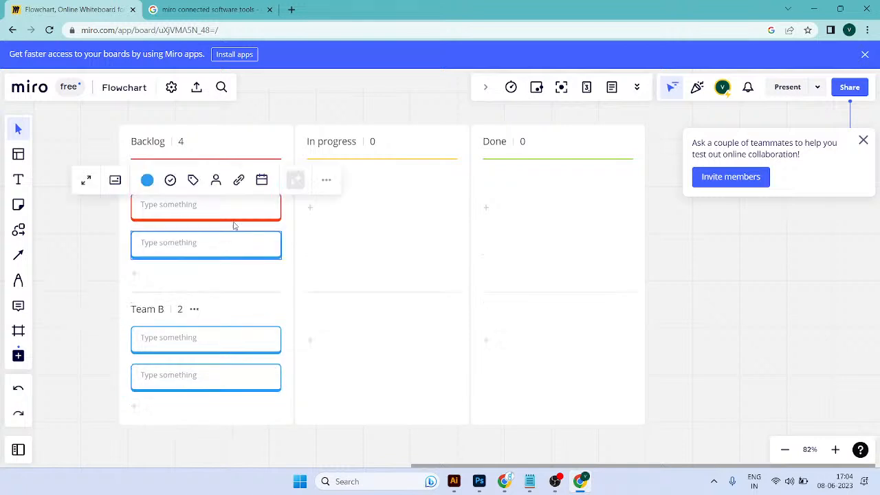
click(165, 150)
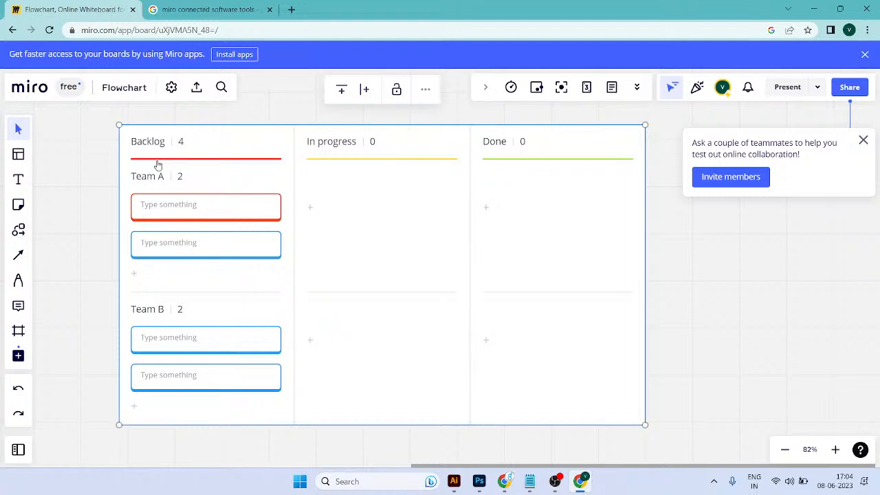
Step: Compare the flowchart with the Kanban board, and examine the Team A and Team B cards and the In progress column
scroll(160, 165, down, 1)
drag(205, 189, 235, 187)
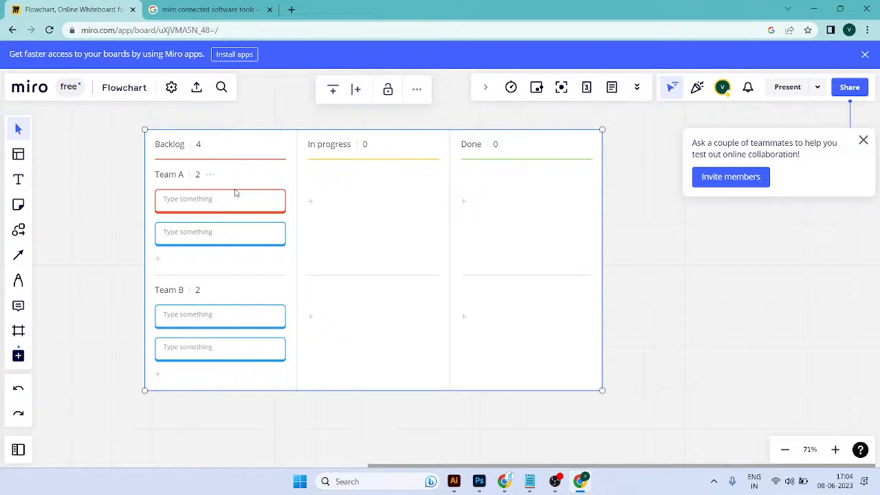
scroll(234, 194, down, 5)
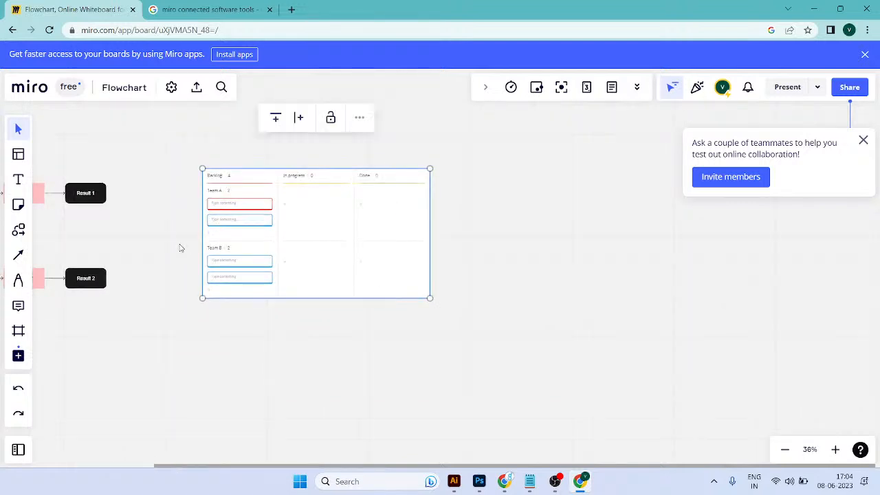
scroll(206, 254, left, 5)
scroll(577, 242, right, 3)
drag(112, 144, 257, 314)
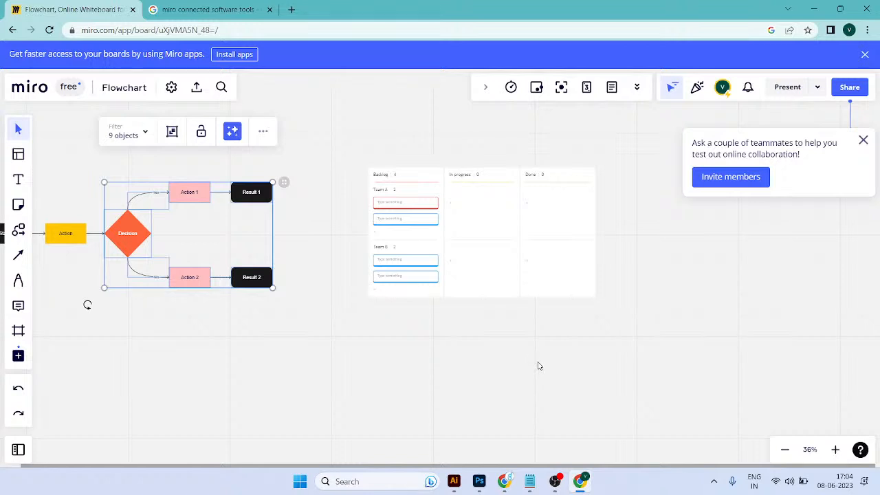
drag(349, 126, 605, 307)
click(609, 338)
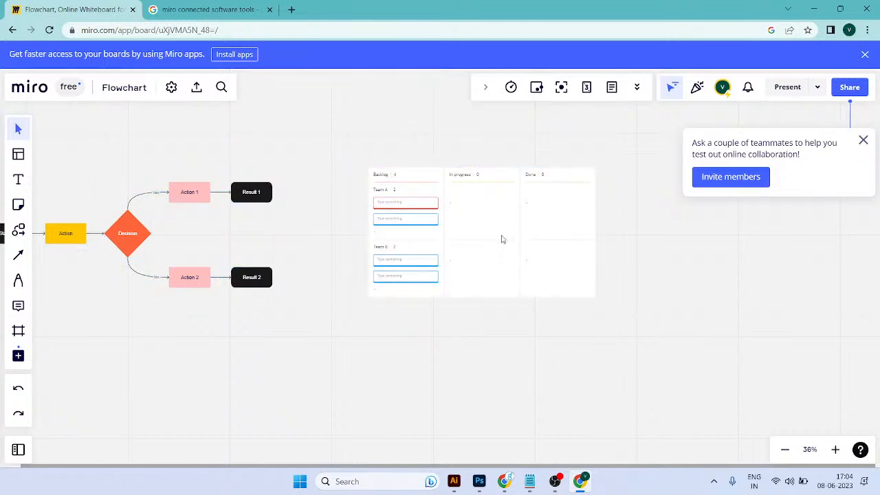
scroll(427, 246, up, 3)
click(409, 208)
click(409, 189)
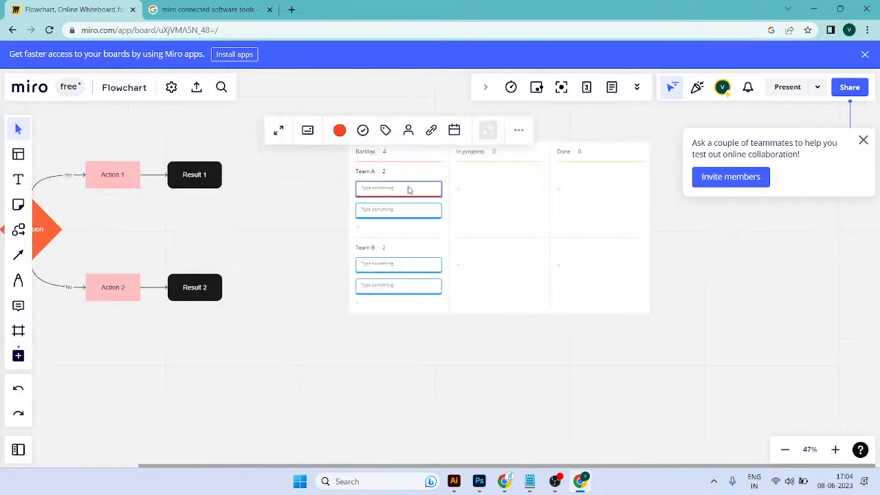
click(408, 264)
click(475, 151)
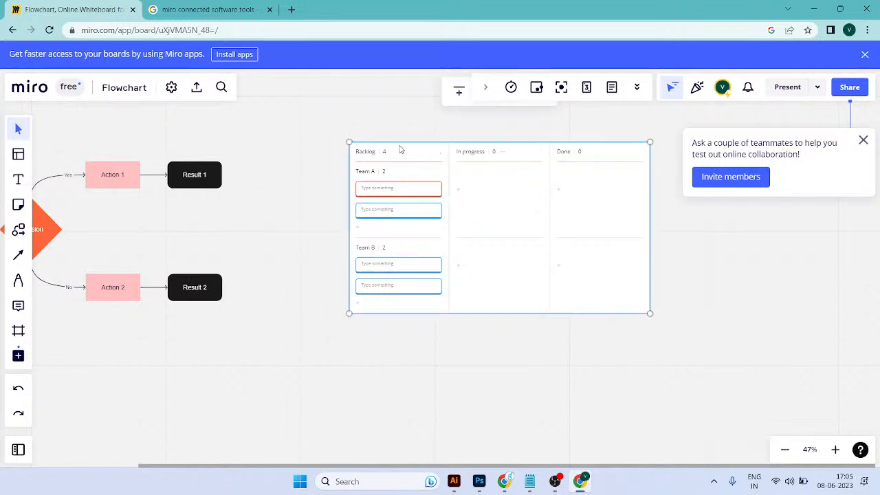
Step: Try moving the Backlog column to the right of In progress, and undo the move
double_click(375, 154)
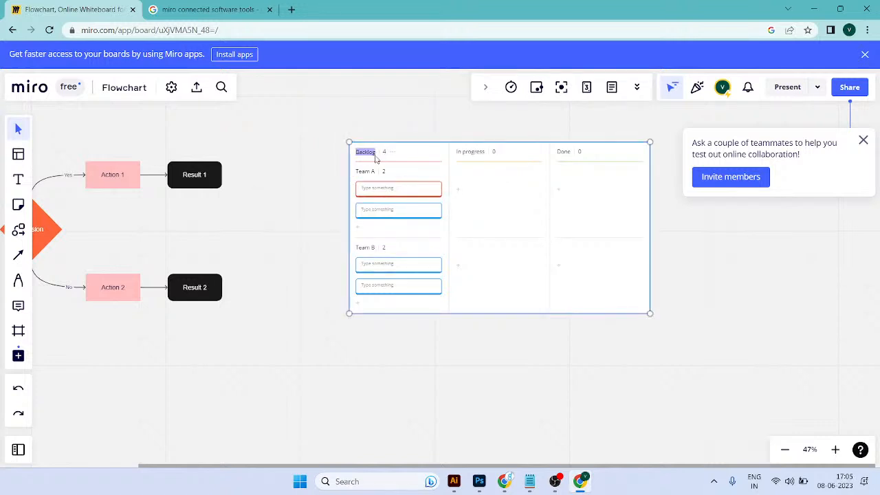
click(416, 141)
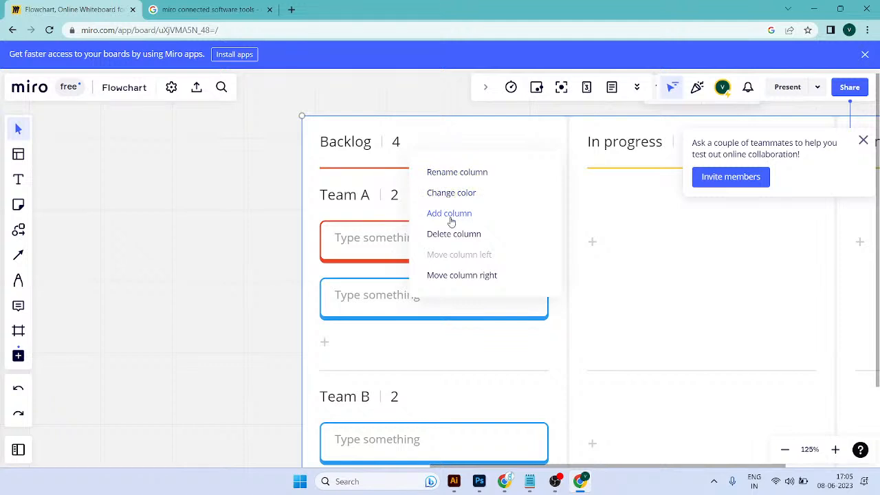
click(456, 276)
key(ctrl+z)
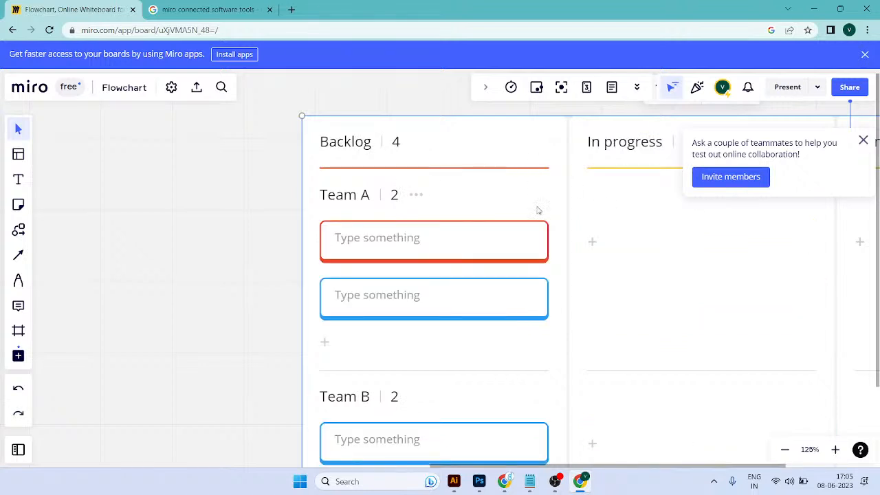
Step: Rename the Team A swimlane with a team member's first name
scroll(395, 212, down, 3)
drag(575, 253, 511, 238)
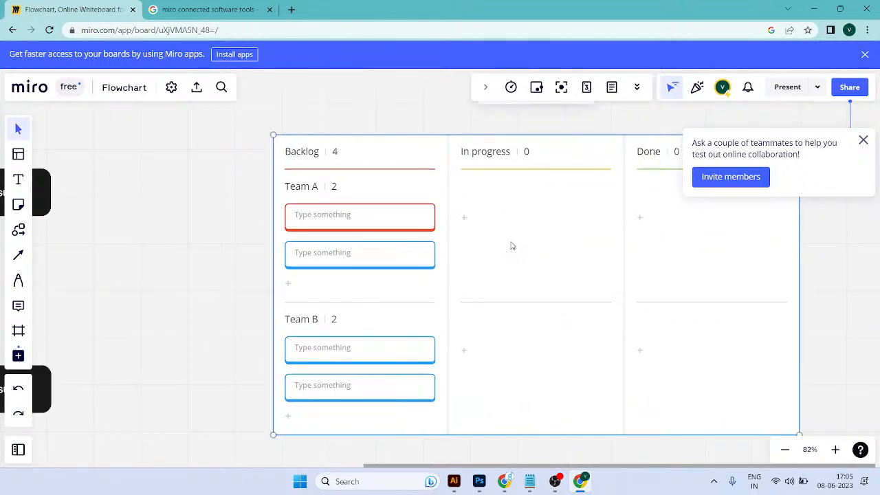
drag(440, 200, 308, 213)
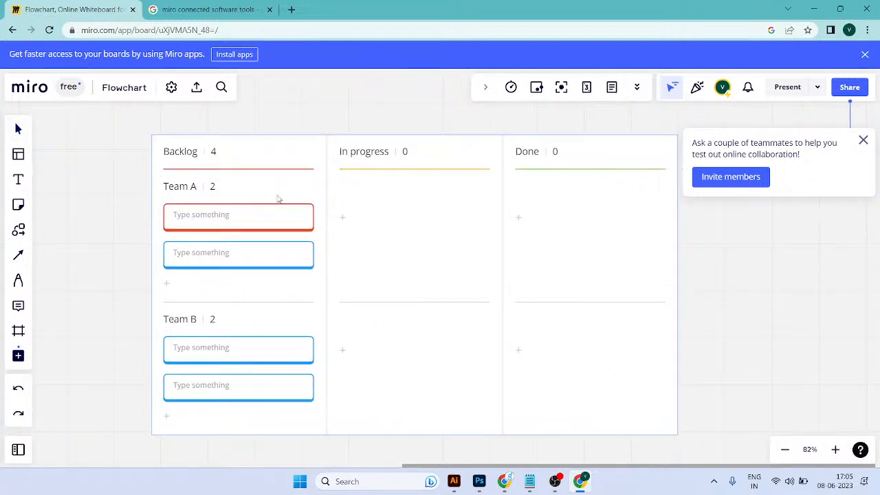
click(308, 214)
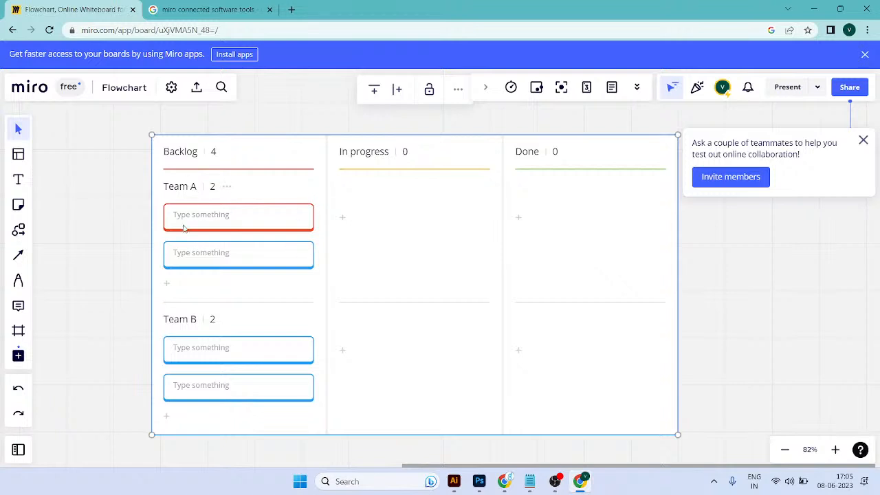
double_click(190, 186)
double_click(193, 186)
click(228, 188)
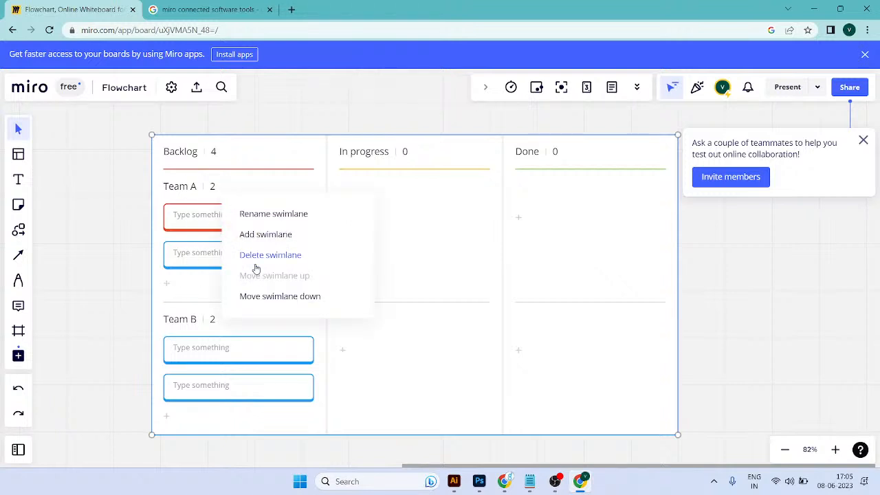
click(242, 214)
key(ctrl+a)
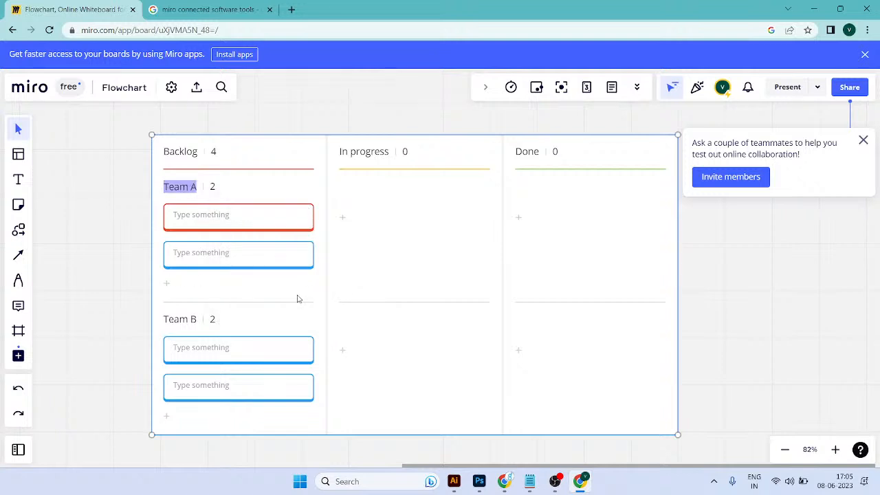
text(Fayaz)
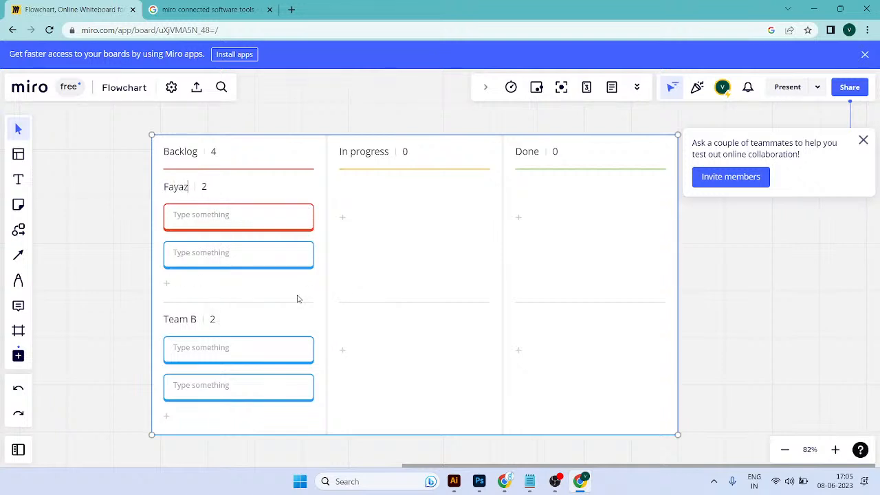
Step: Rename the Team B swimlane with another team member's first name
double_click(181, 326)
right_click(226, 336)
click(247, 348)
key(BackSpace)
key(BackSpace)
key(BackSpace)
key(BackSpace)
key(BackSpace)
key(BackSpace)
text(Aksh)
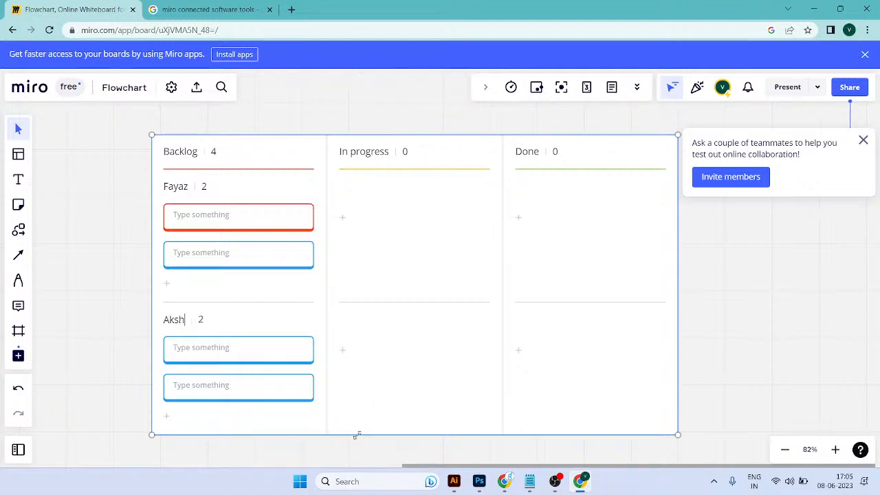
text(itha)
click(357, 435)
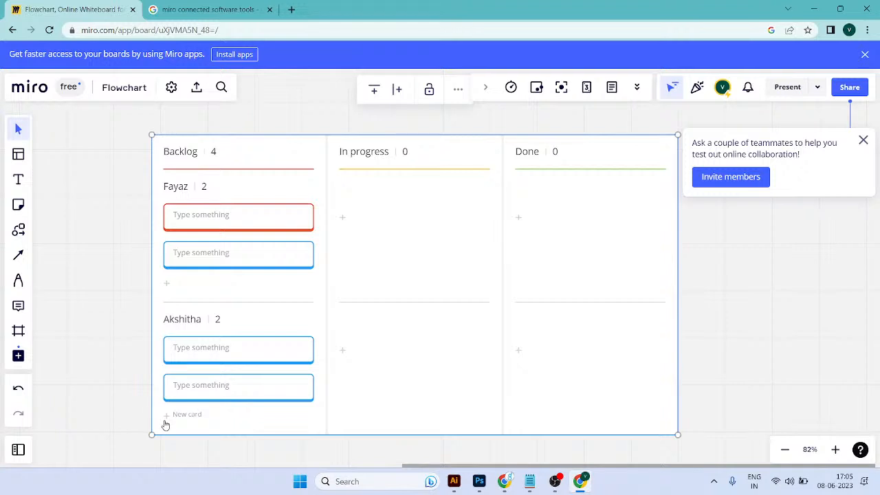
Step: Add a third Backlog card to the second swimlane, and insert a new swimlane below it
click(175, 416)
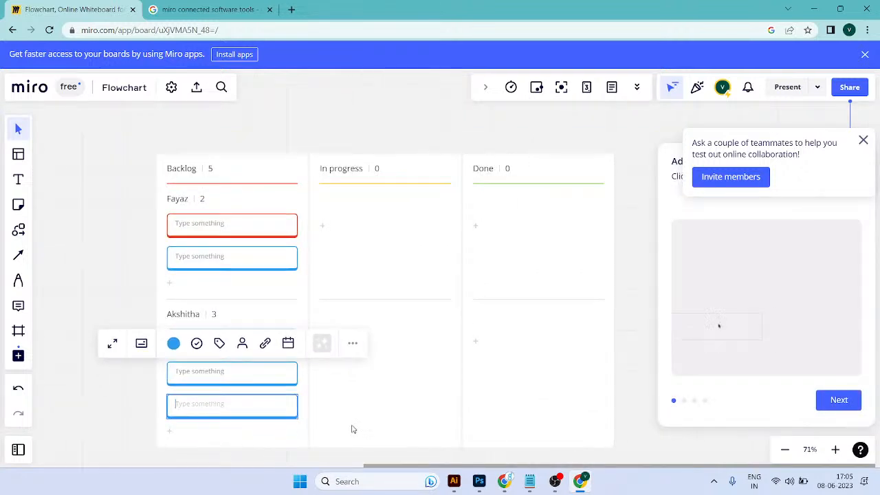
click(352, 429)
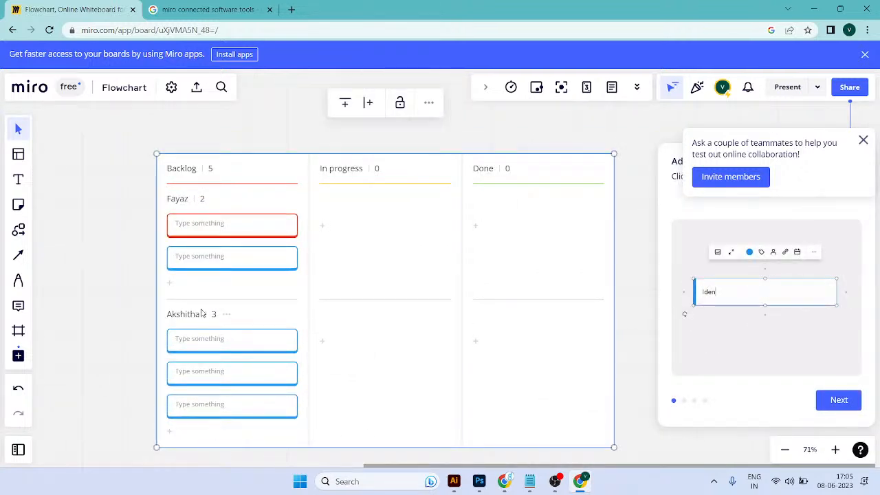
drag(188, 318, 220, 315)
click(226, 317)
click(283, 365)
scroll(361, 366, down, 3)
scroll(334, 417, up, 4)
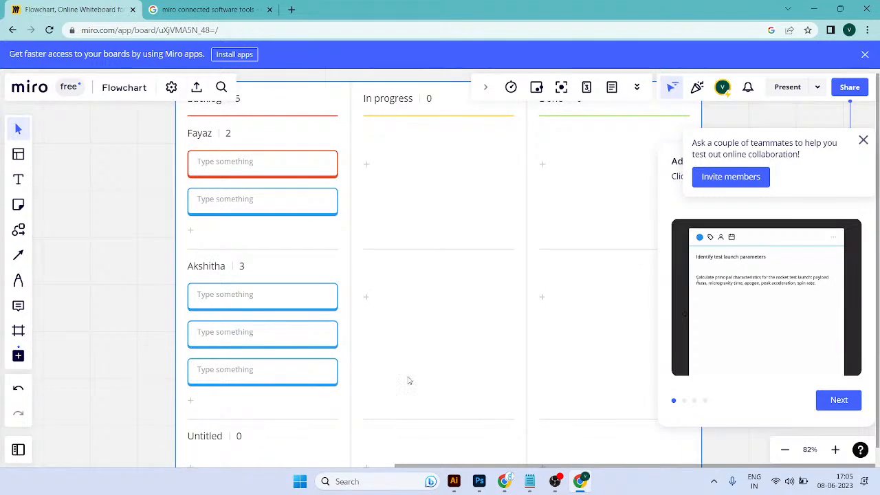
scroll(433, 389, down, 3)
scroll(307, 424, up, 5)
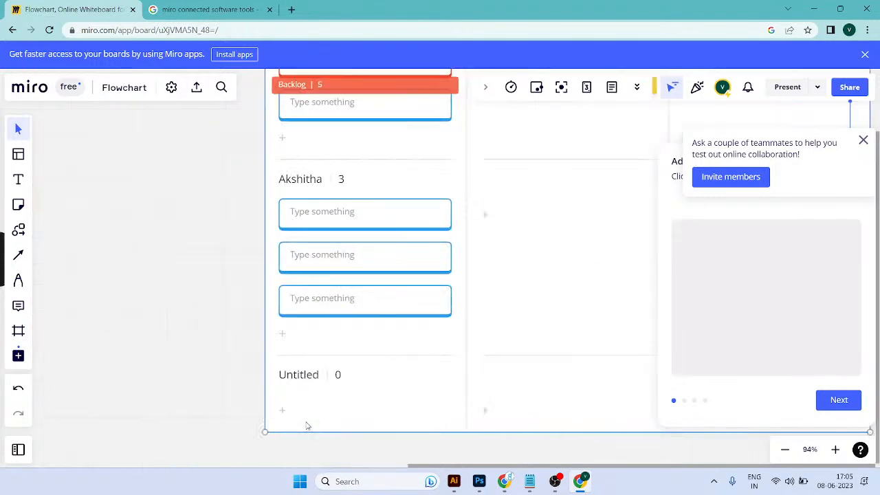
Step: Rename the untitled third swimlane with another team member's first name
double_click(303, 376)
click(354, 374)
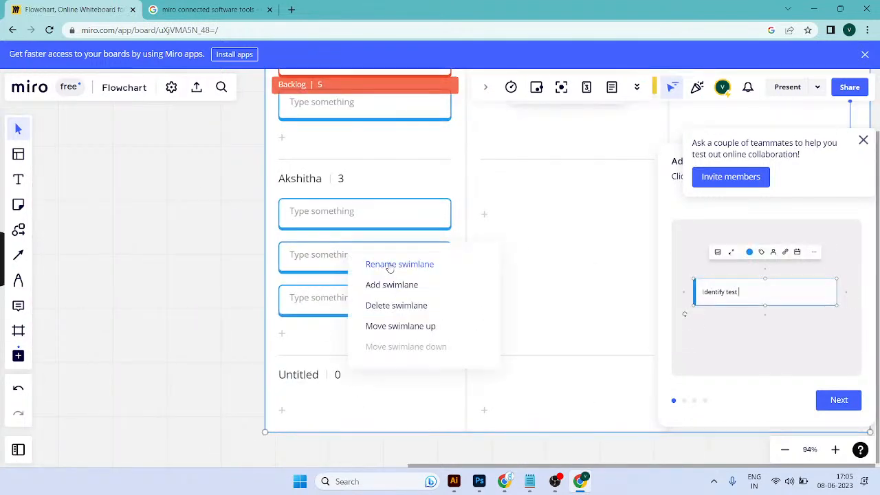
click(389, 266)
text(As)
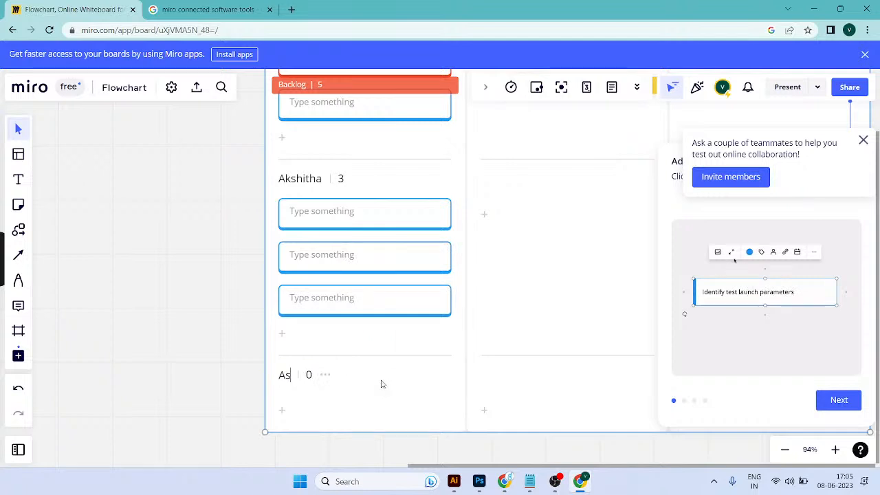
text(hritha)
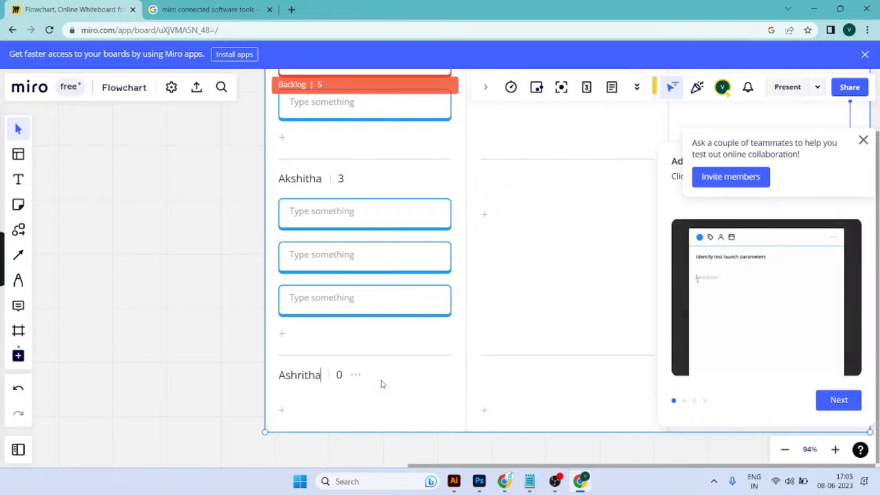
Step: Add three blank cards to the third swimlane in the Backlog column
click(383, 399)
click(343, 378)
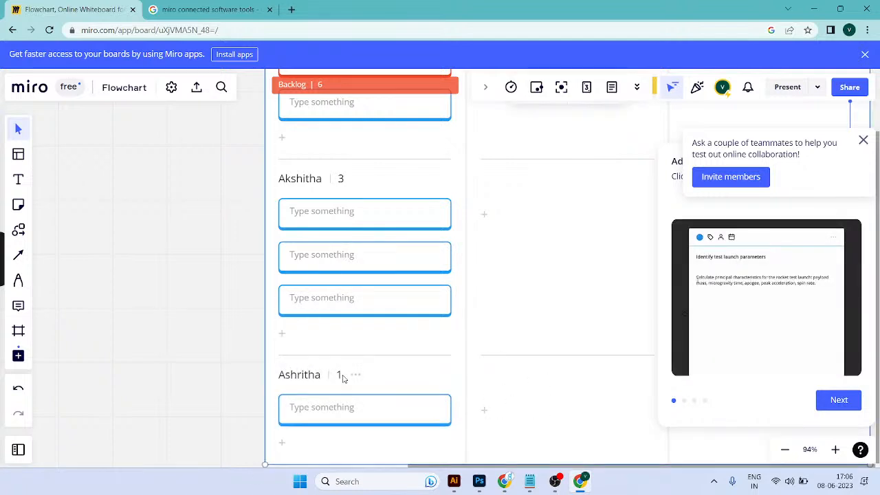
scroll(337, 427, down, 3)
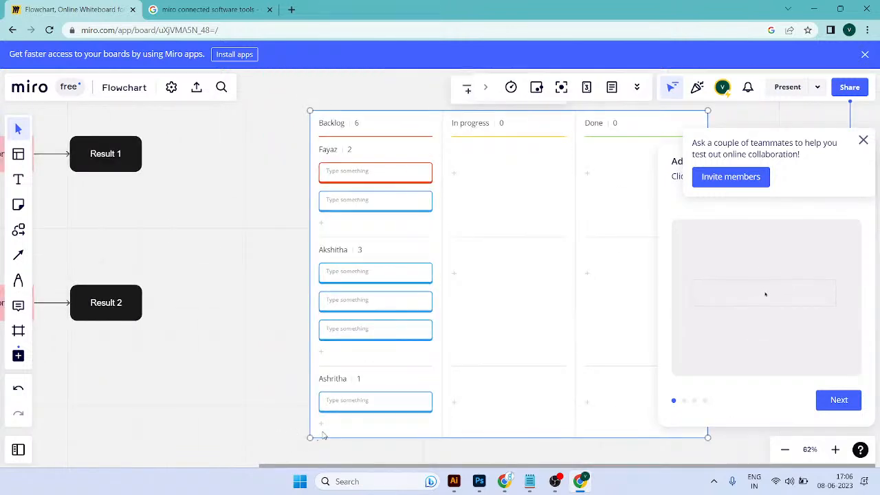
click(320, 424)
click(321, 453)
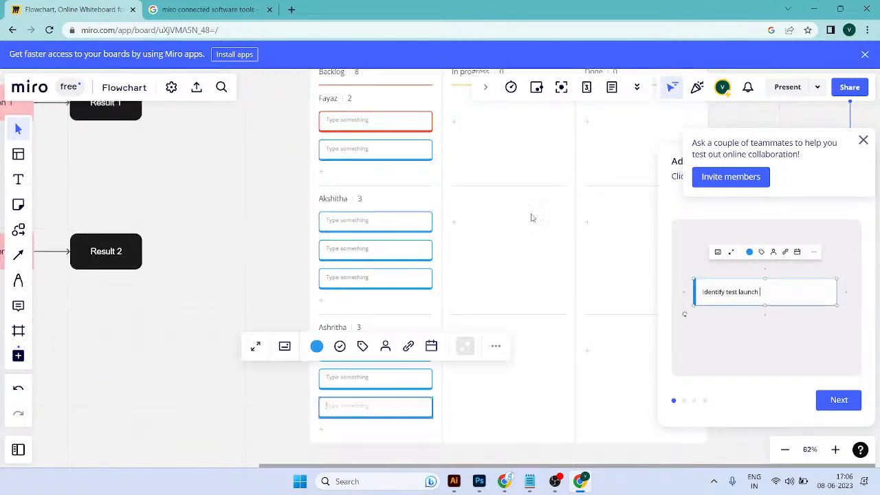
Step: Examine the Backlog cards of the second and third swimlanes, and advance the card tutorial tips
scroll(420, 196, down, 1)
mouse_move(383, 273)
mouse_down()
mouse_move(366, 331)
mouse_move(367, 394)
mouse_move(371, 264)
mouse_up()
scroll(373, 291, up, 3)
drag(474, 307, 464, 211)
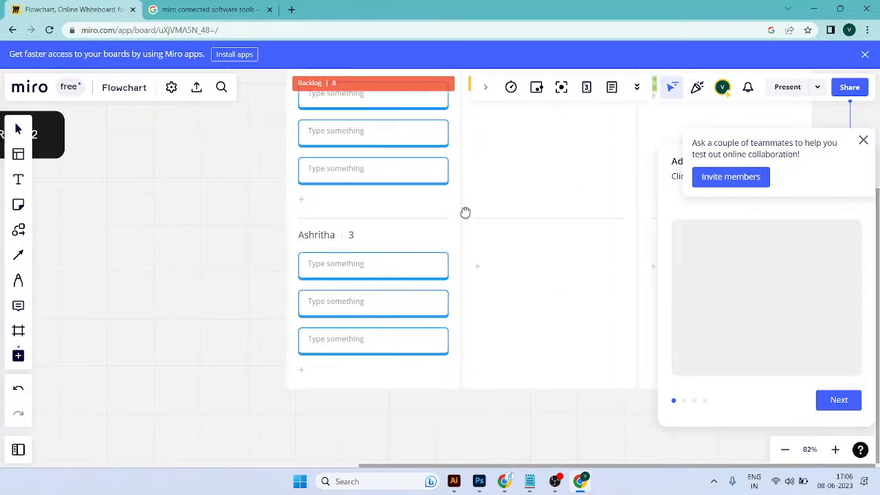
click(847, 406)
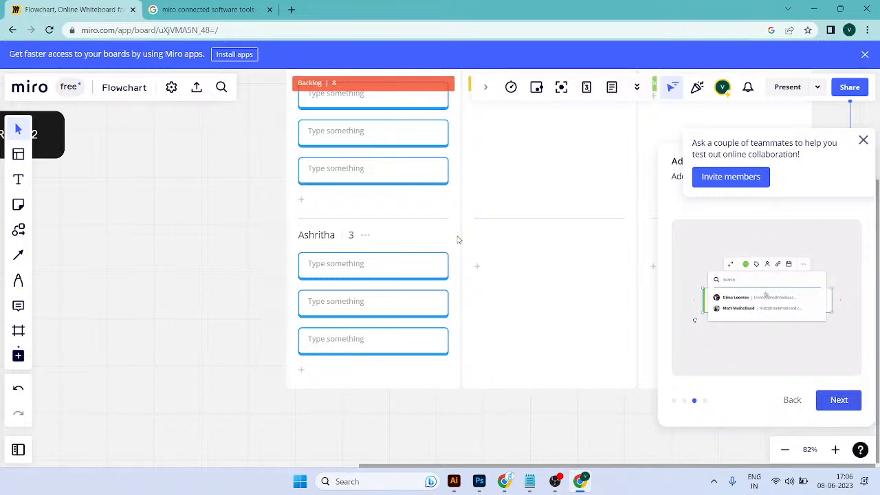
scroll(451, 303, down, 2)
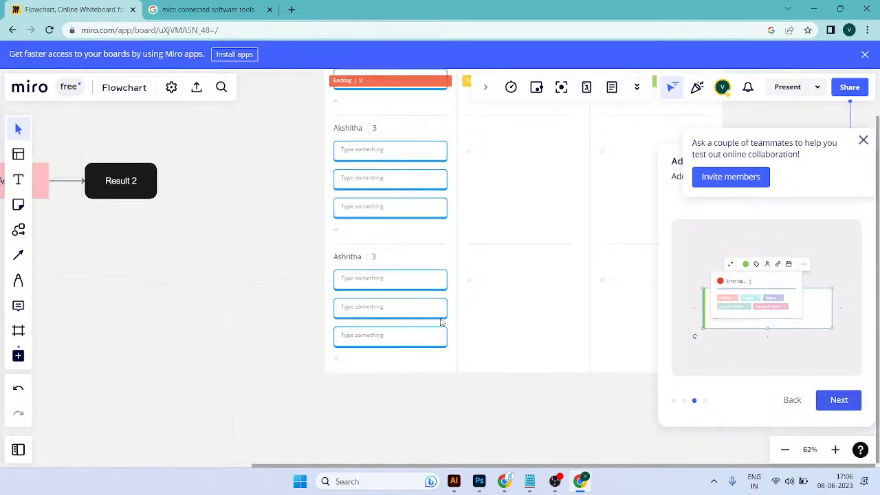
scroll(442, 301, up, 4)
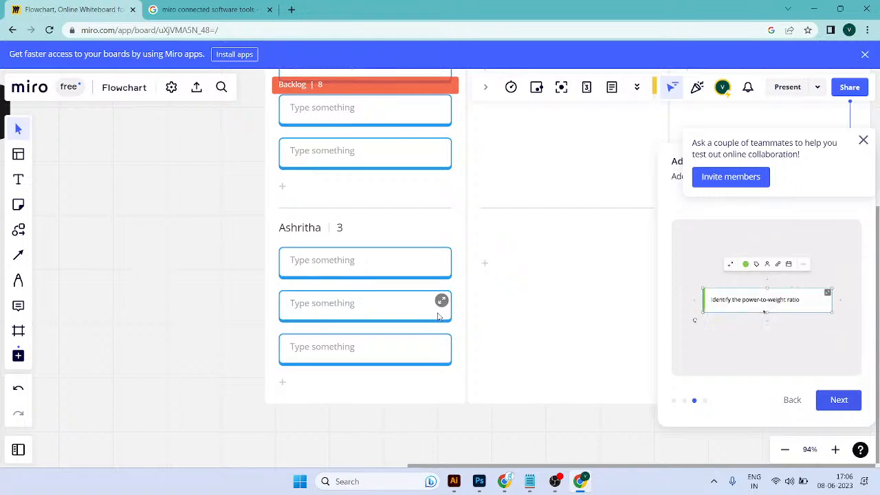
Step: Switch to OBS to check the streaming and recording status, and minimize its window
key(super+d)
click(556, 482)
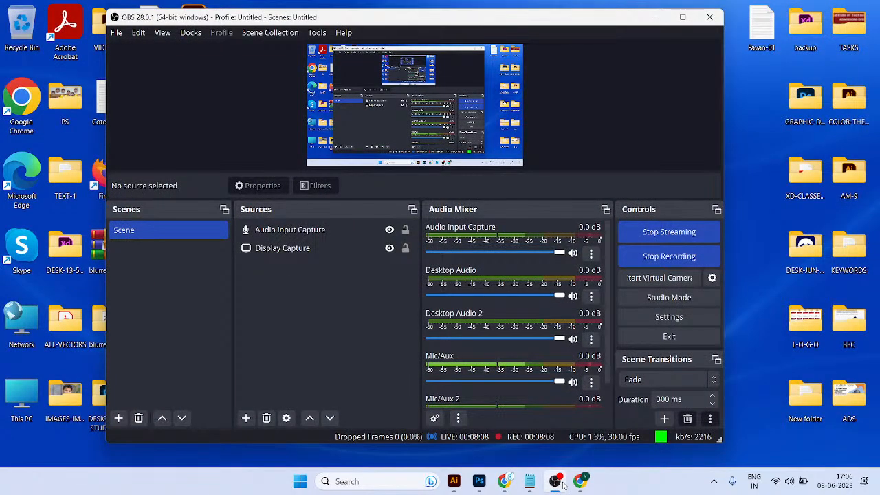
click(563, 484)
click(562, 485)
click(563, 485)
click(562, 485)
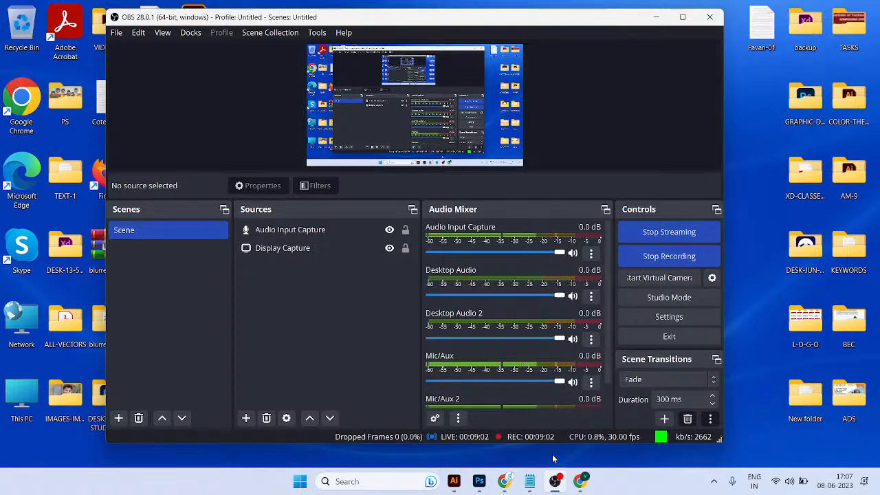
click(656, 16)
Step: Review the Miro Kanban Framework notes in Notepad, and switch back to the Miro board in Chrome
key(alt+Tab)
key(alt+Tab)
key(alt+Tab)
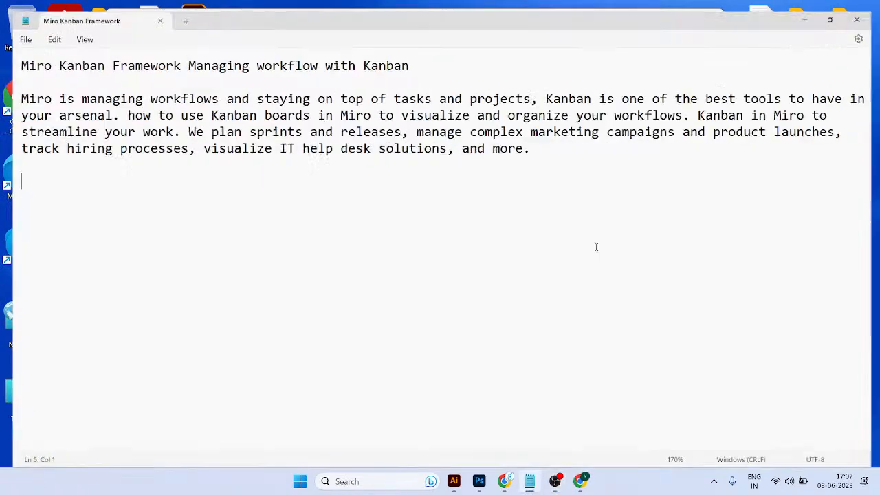
key(alt+Tab)
key(Tab)
key(Tab)
key(alt+shift+Tab)
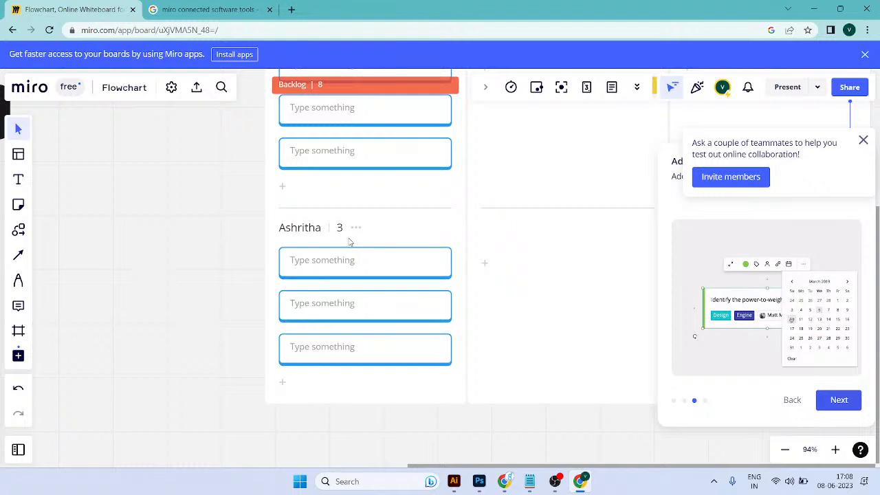
Step: Examine the whole Kanban board, the cards in its first and third swimlanes, and the options available for a card
scroll(501, 284, down, 5)
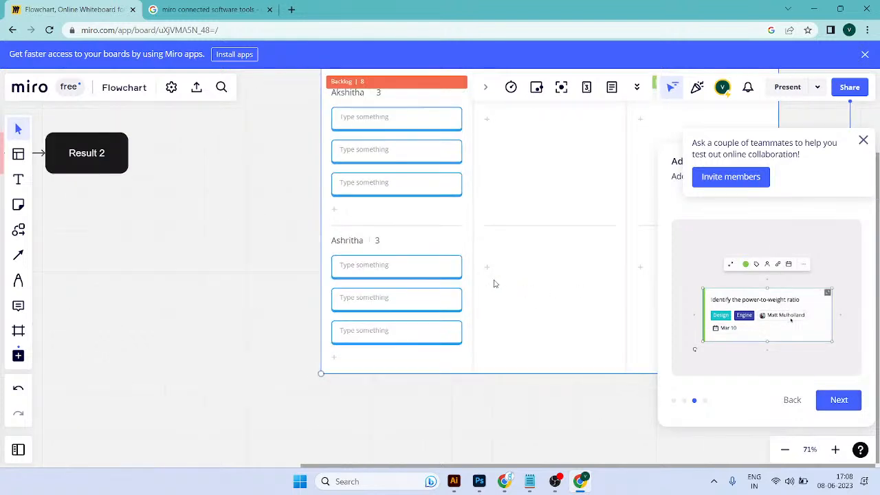
scroll(368, 173, down, 2)
drag(448, 187, 388, 216)
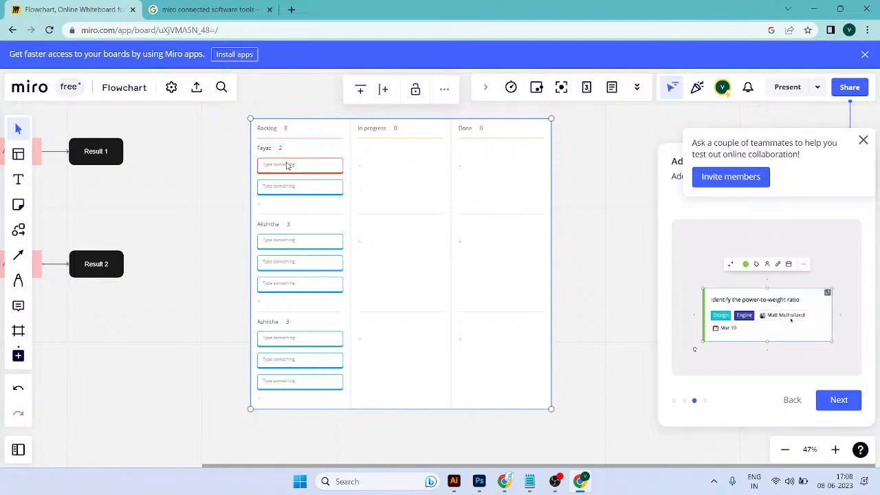
click(309, 185)
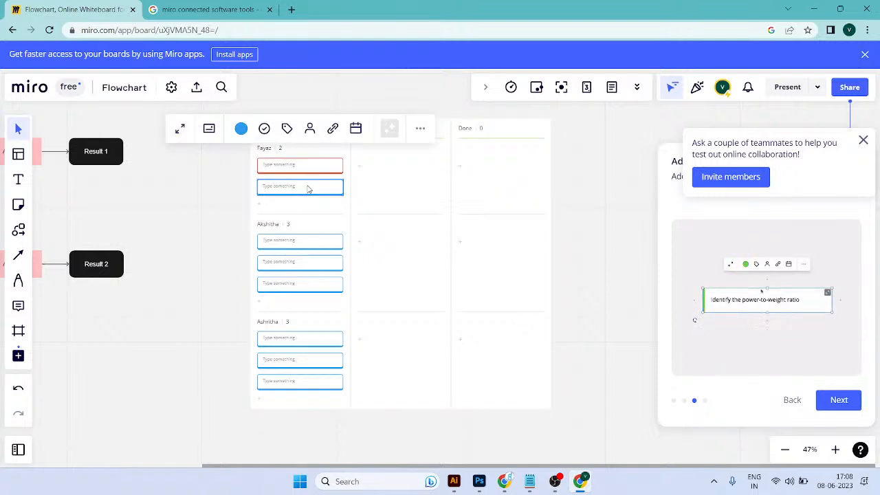
click(362, 215)
click(326, 167)
shift+click(322, 188)
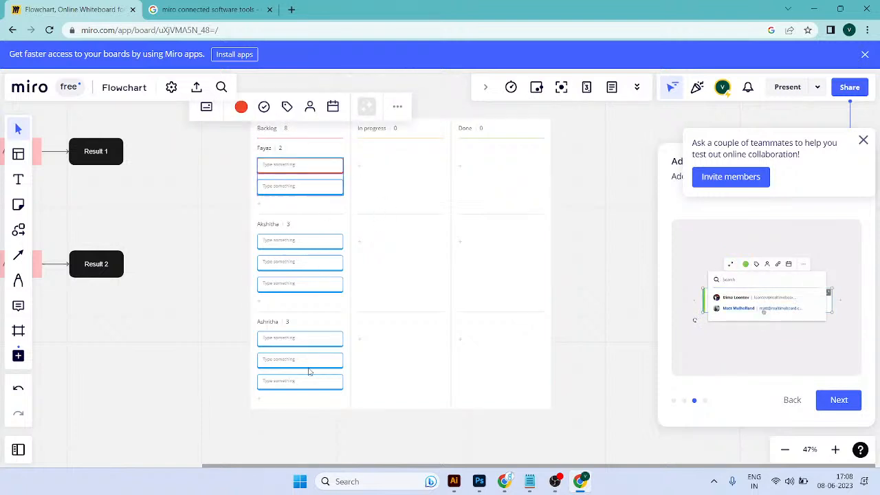
click(309, 363)
right_click(310, 362)
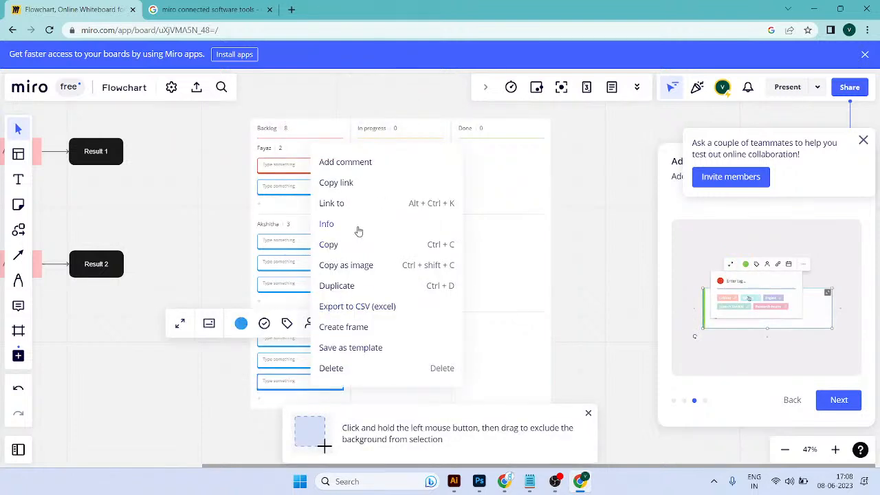
click(413, 398)
click(338, 388)
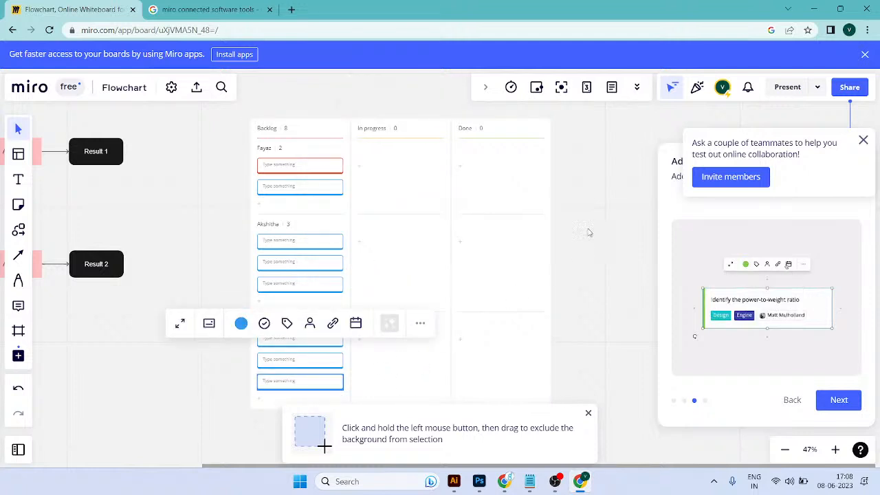
drag(287, 450, 488, 283)
Step: Delete the first Backlog card of the third swimlane, and add a new blank card at the end of that swimlane
scroll(493, 234, up, 5)
drag(483, 220, 438, 335)
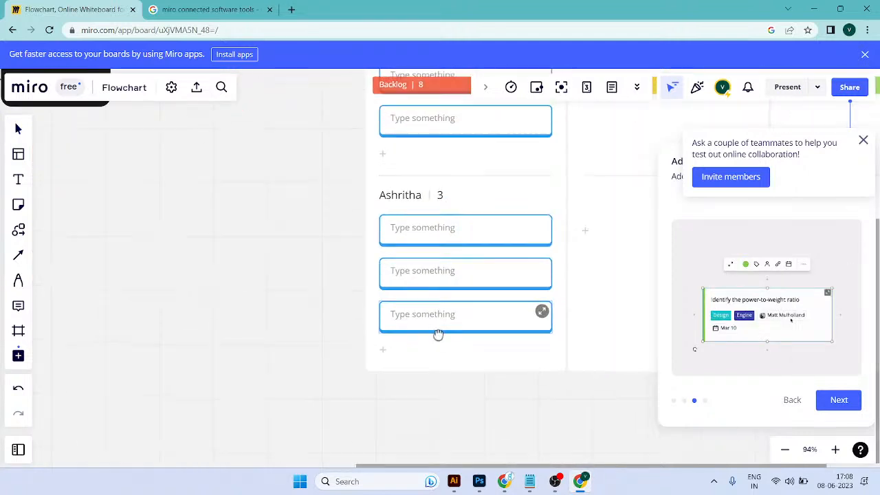
click(416, 240)
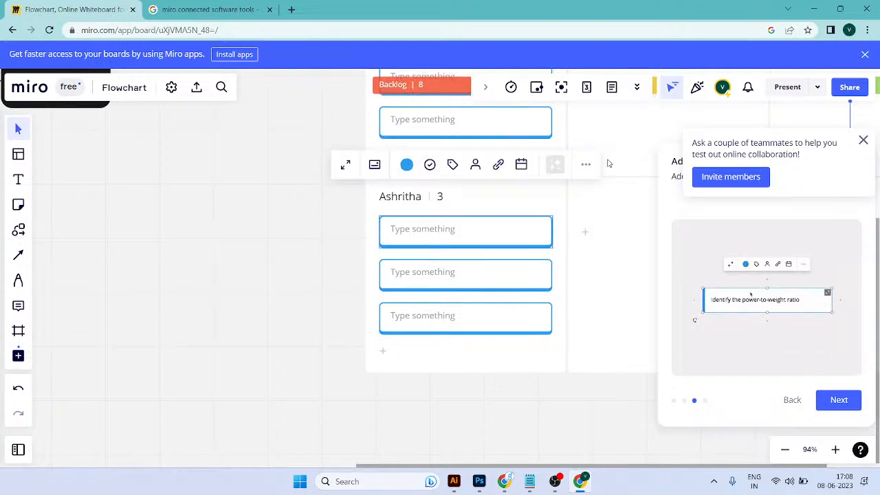
click(586, 165)
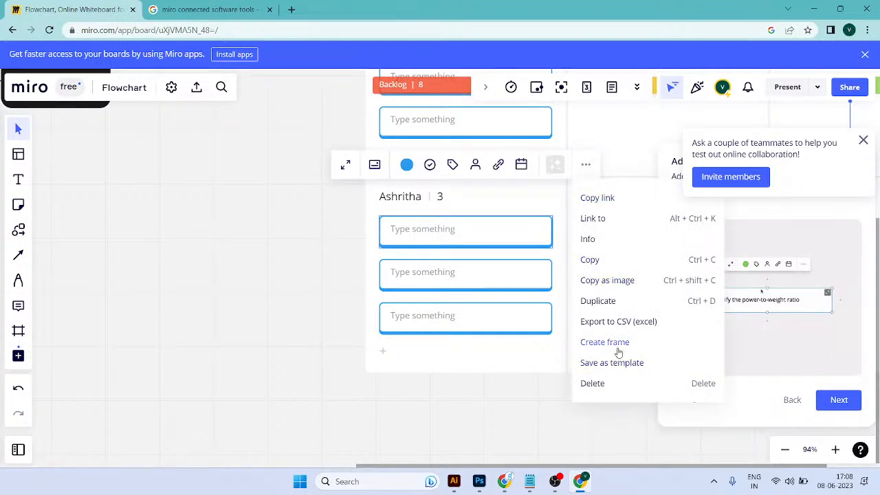
click(614, 383)
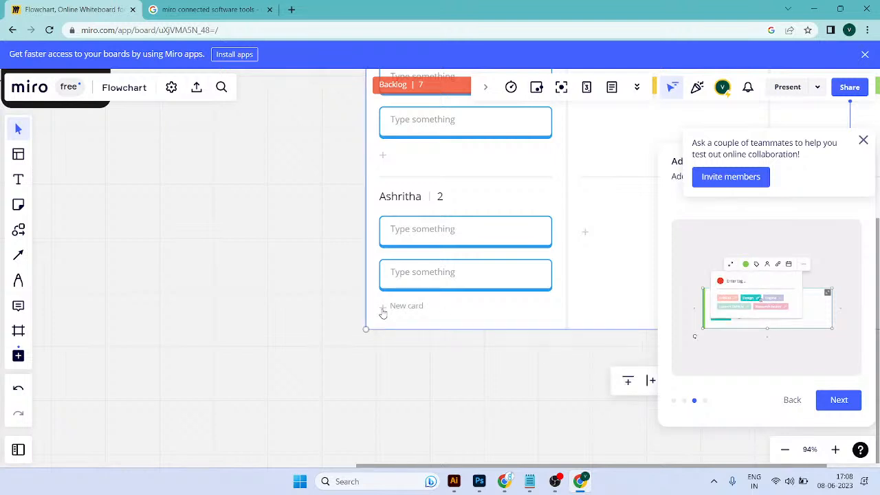
click(383, 309)
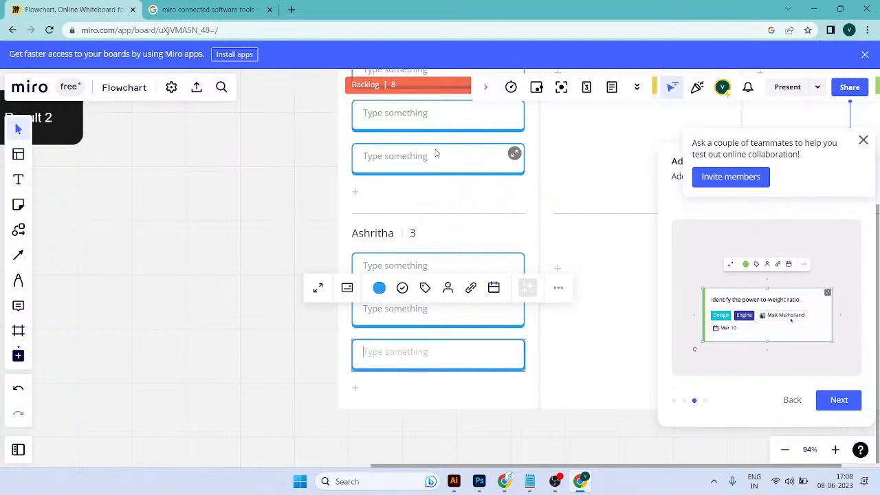
Step: Add a new column between Backlog and In progress on the Kanban board, keeping its default title
scroll(419, 229, up, 3)
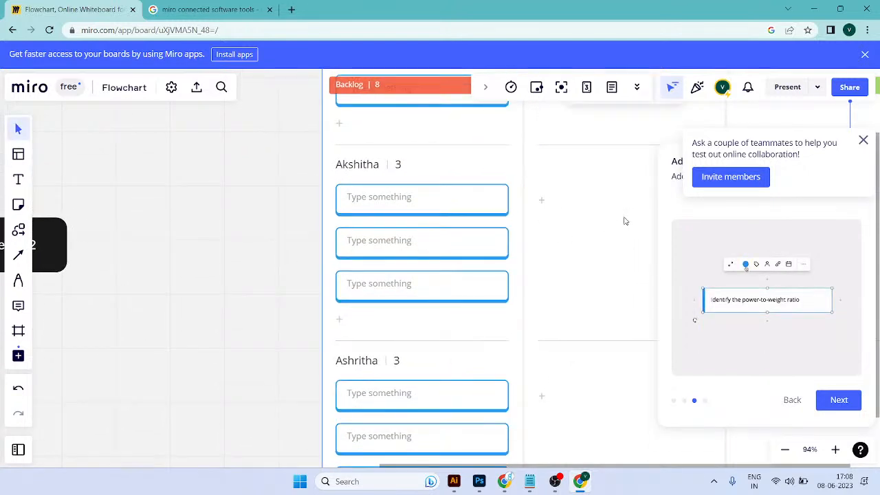
drag(629, 220, 546, 263)
scroll(479, 240, down, 4)
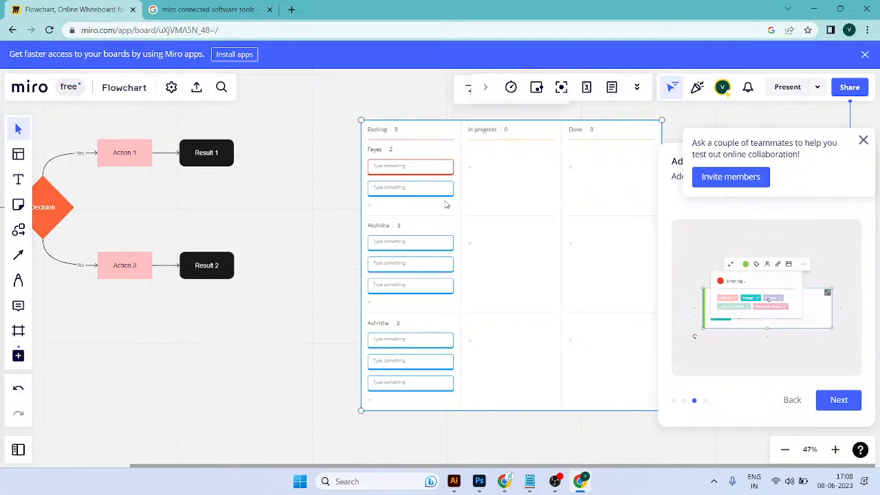
scroll(436, 243, up, 2)
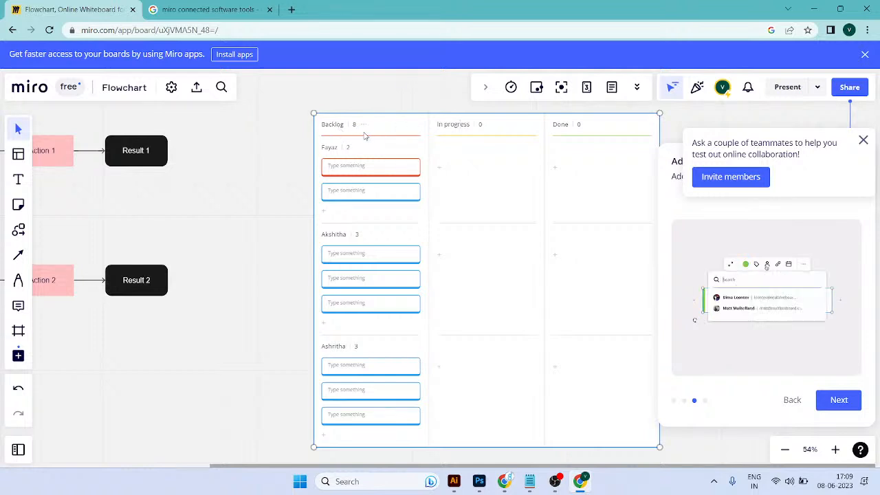
click(364, 125)
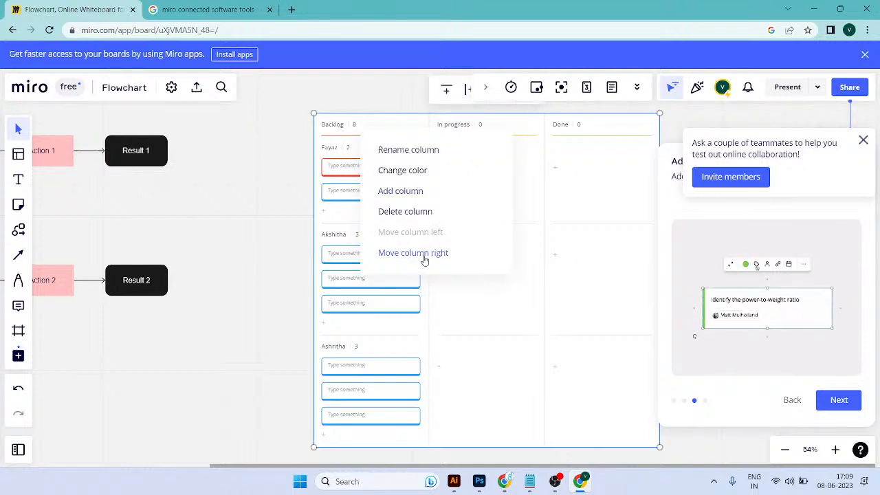
click(419, 192)
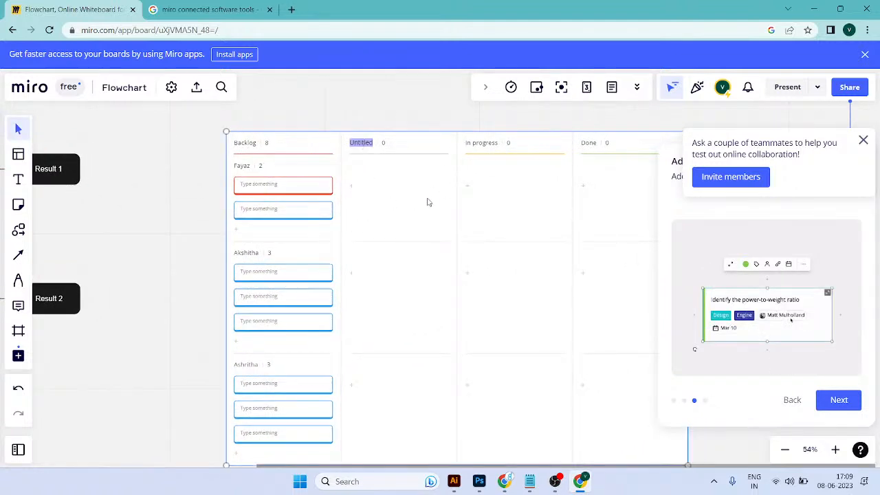
double_click(249, 143)
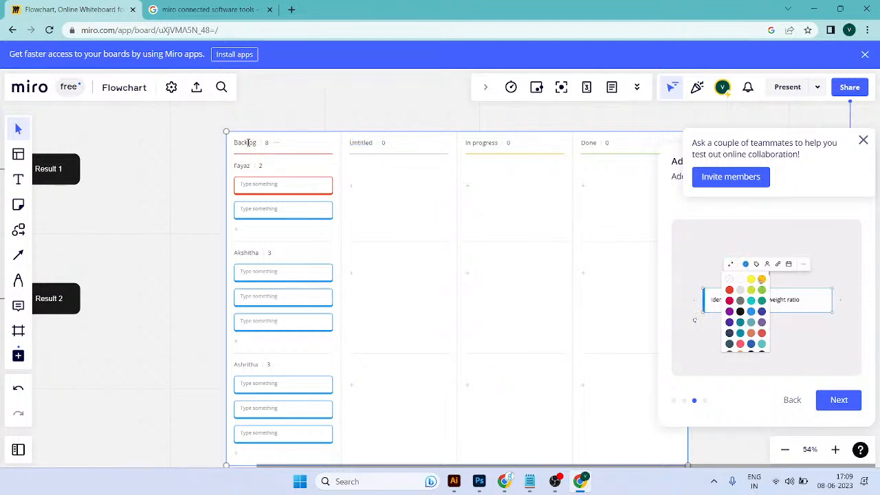
Step: Rename the Kanban board's Backlog column to Project-1 and the Done column to Delivery
text(Project-1)
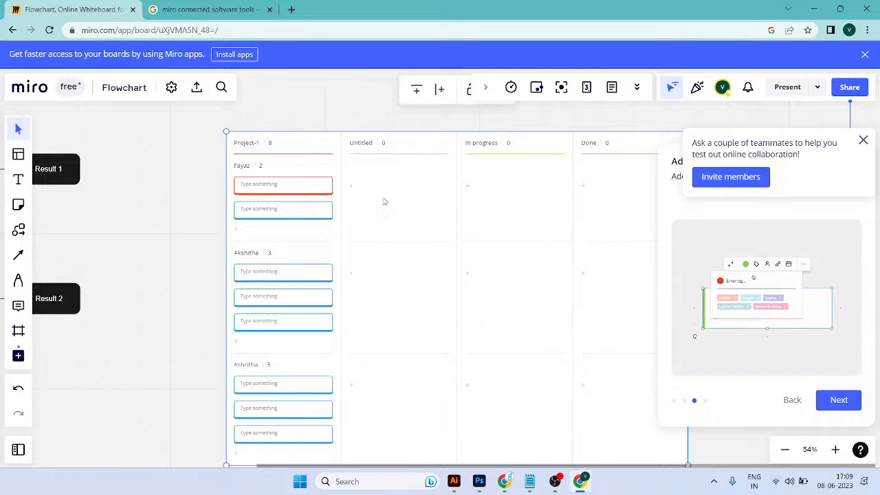
double_click(589, 142)
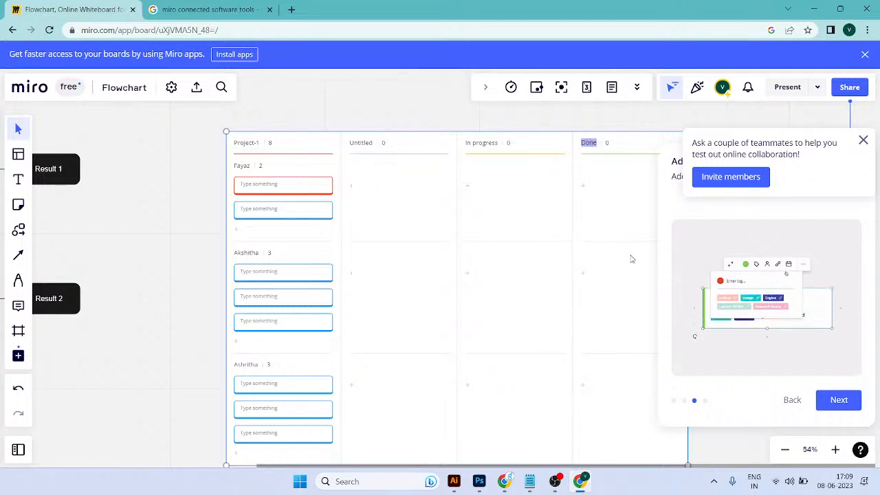
text(Delivery)
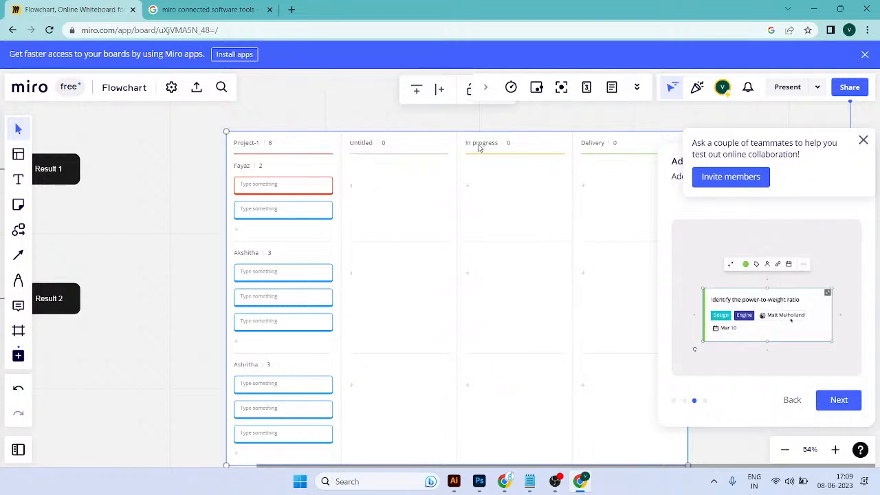
Step: Rename the untitled column of the Kanban board to Brief & Research
double_click(484, 146)
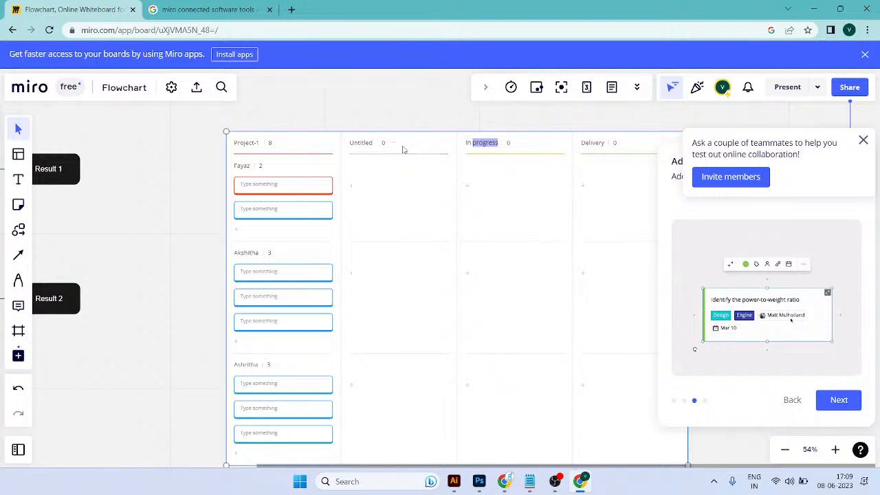
double_click(363, 143)
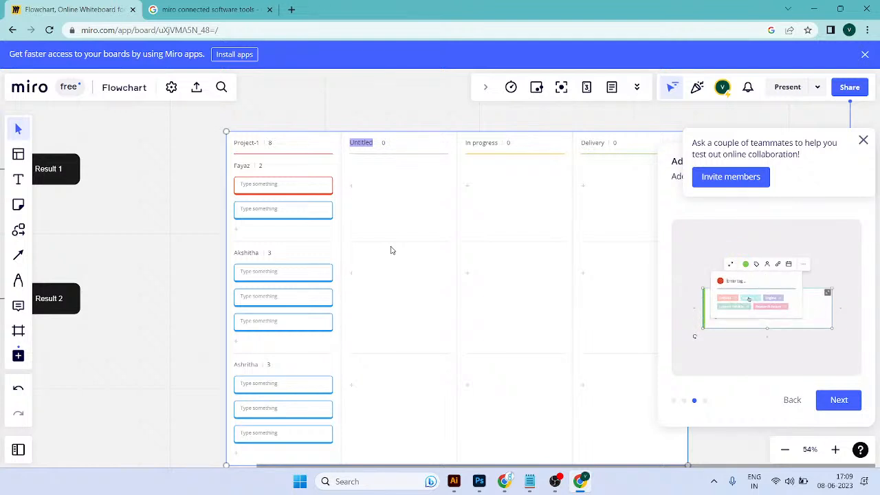
text(RE)
key(BackSpace)
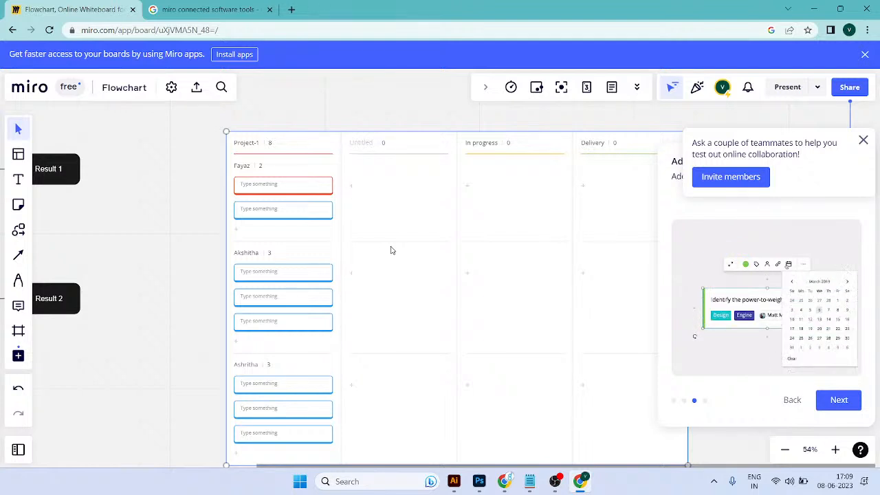
text(Brief & Resear)
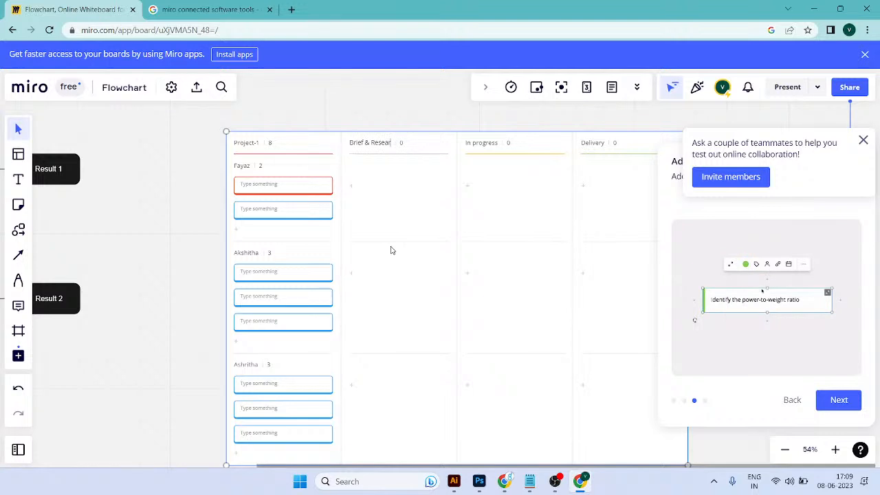
text(ch)
click(392, 250)
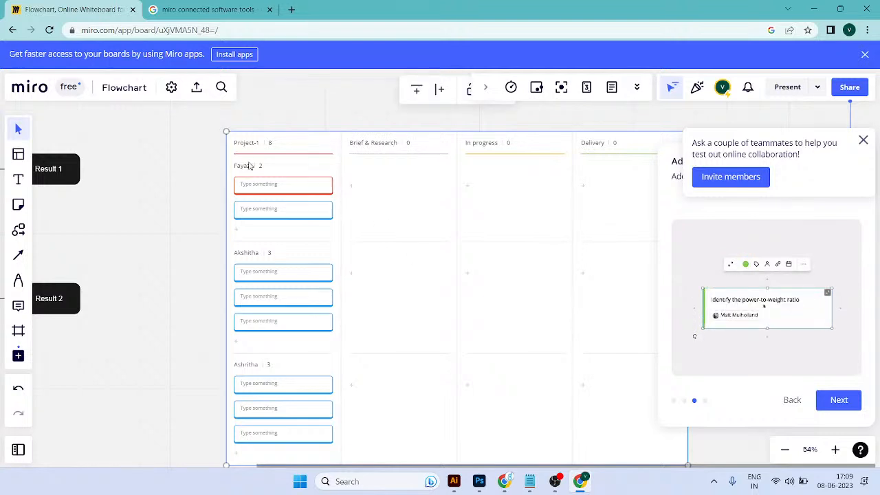
Step: Examine the renamed Kanban columns and the options available for the Brief & Research column
scroll(254, 149, up, 1)
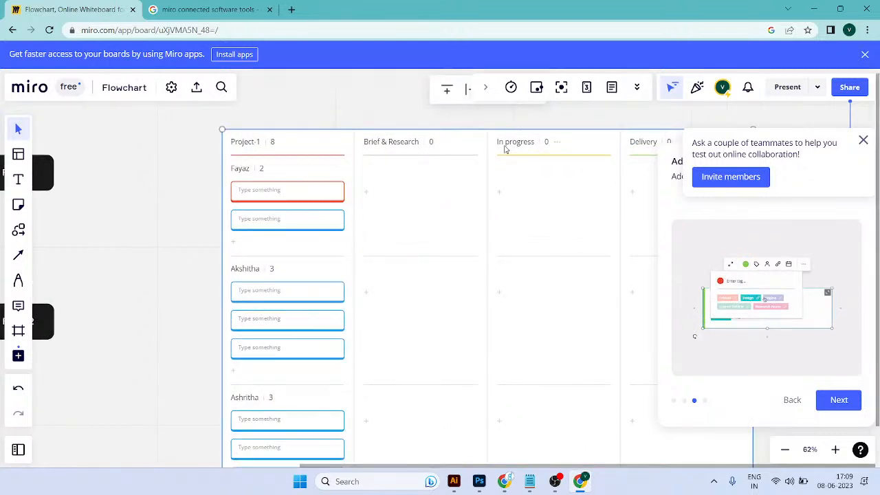
scroll(475, 229, down, 2)
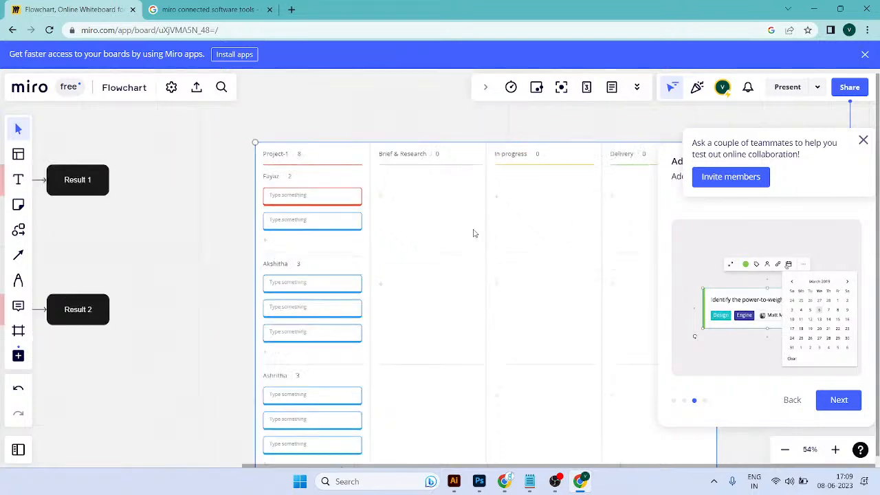
key(super+v)
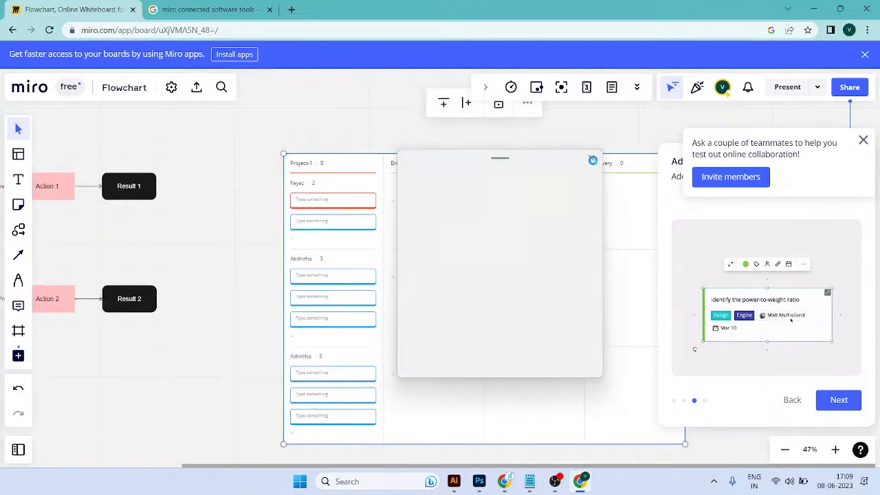
click(592, 159)
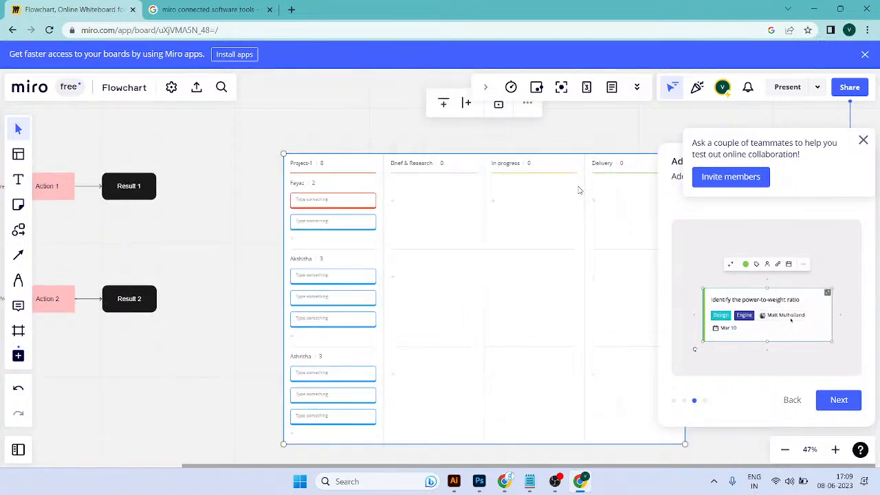
click(452, 166)
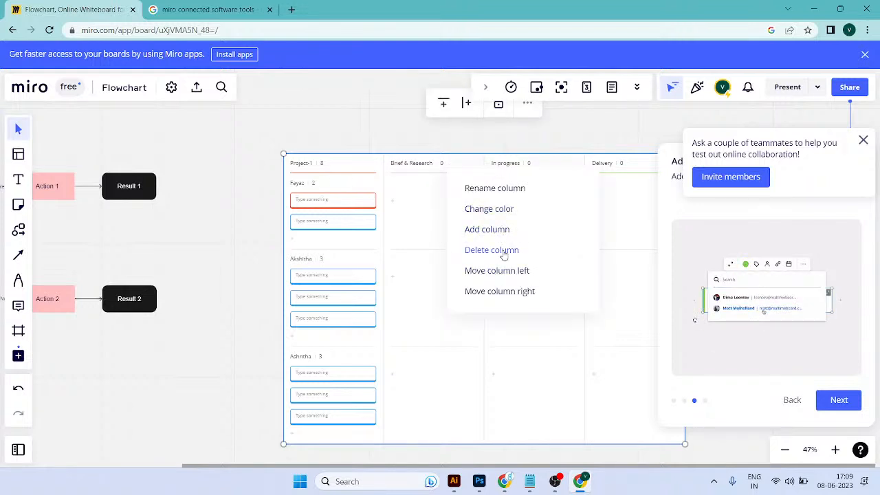
Step: Move one Project-1 card from the second swimlane and one from the third into the first swimlane's Brief & Research cell
click(337, 204)
drag(337, 205, 422, 199)
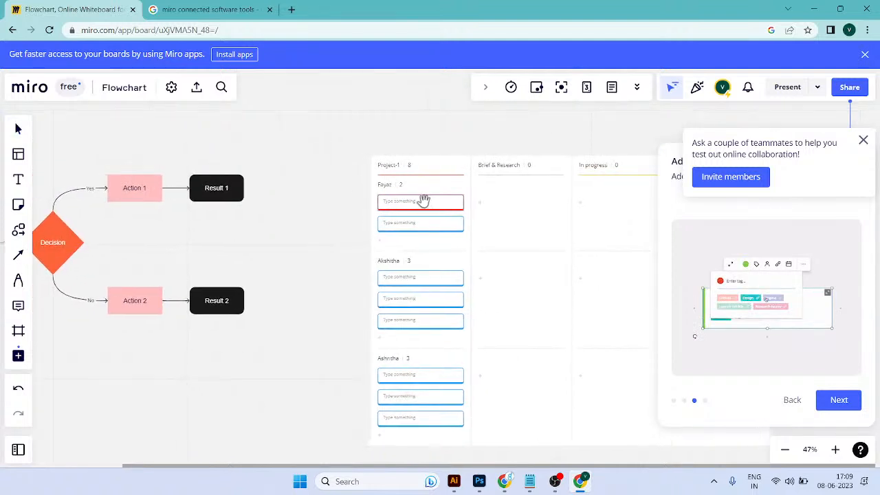
click(444, 301)
drag(444, 301, 537, 211)
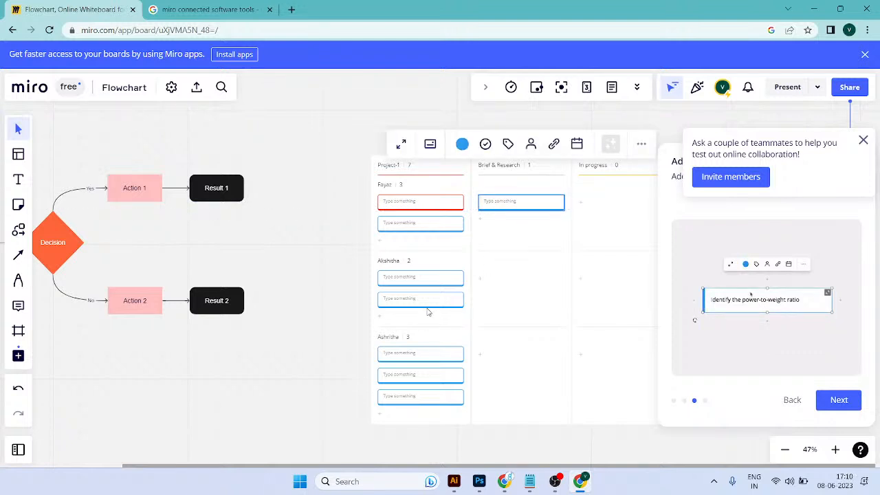
drag(440, 395, 542, 223)
drag(556, 295, 455, 286)
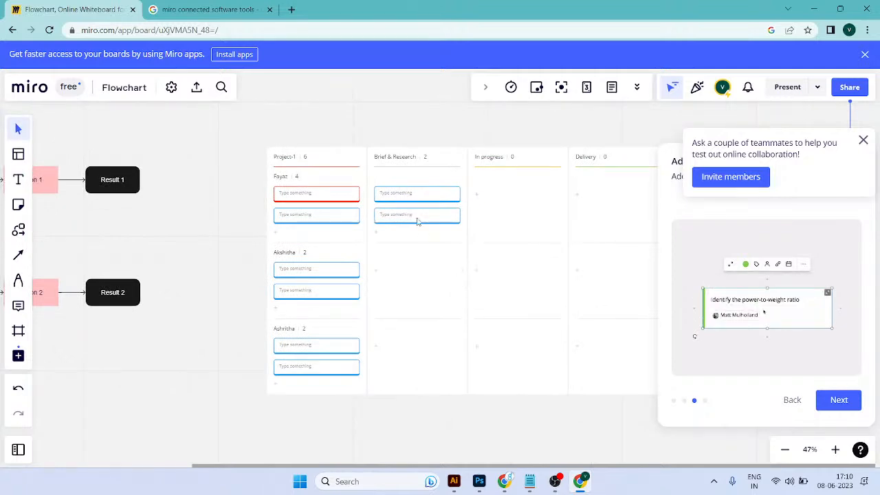
Step: Move one of the two Brief & Research cards down from the first swimlane to the second swimlane
drag(417, 209, 419, 266)
scroll(422, 236, up, 5)
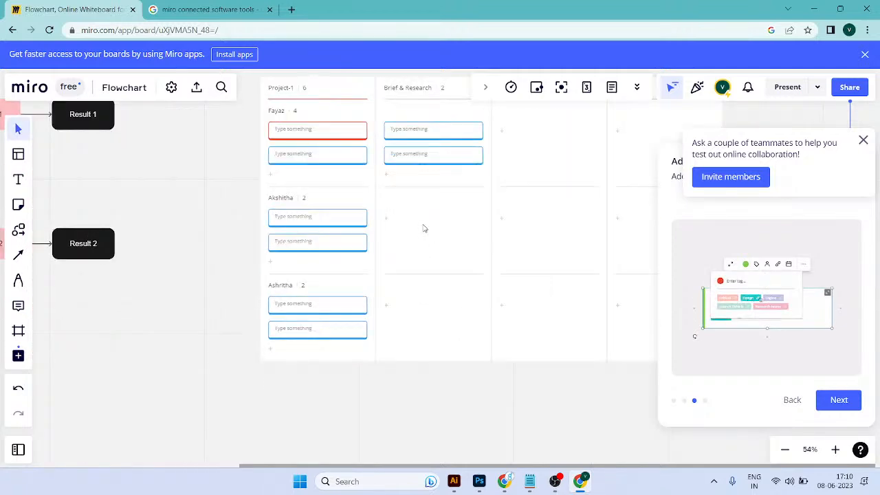
click(411, 143)
drag(436, 148, 443, 273)
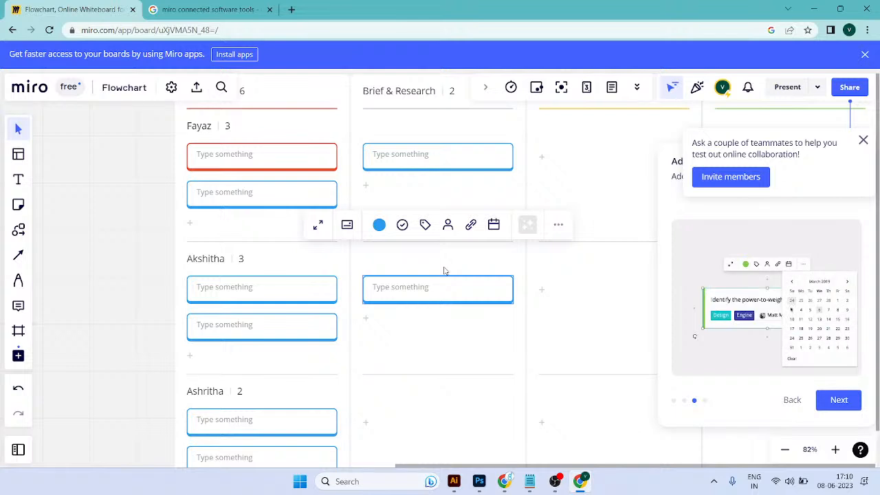
Step: Open the details of the second swimlane's Brief & Research card, title it UX Projec and set its color to red
scroll(444, 271, down, 3)
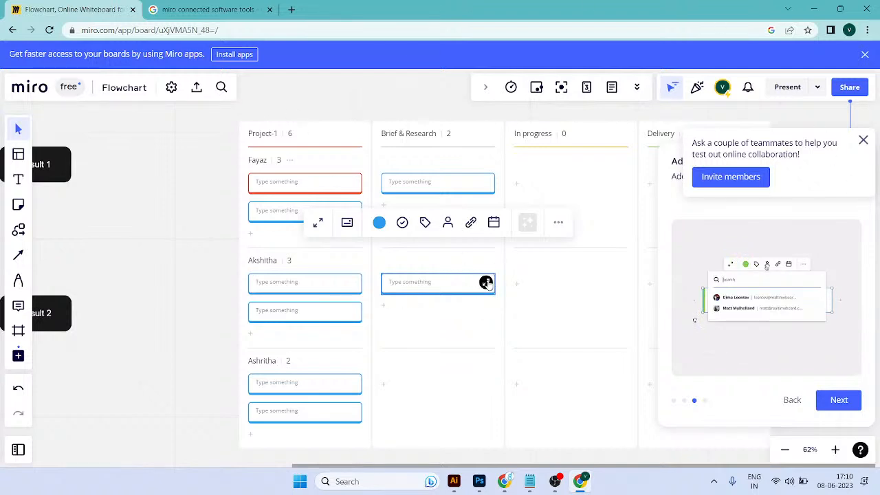
click(487, 281)
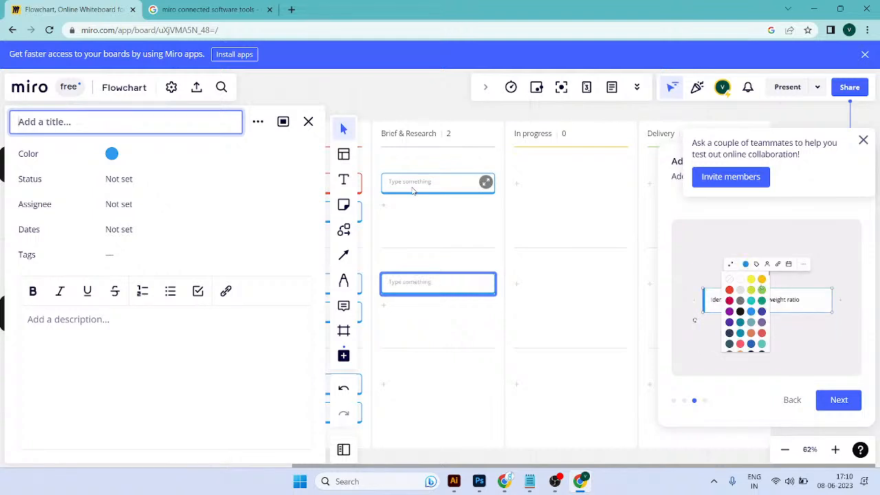
text(UX)
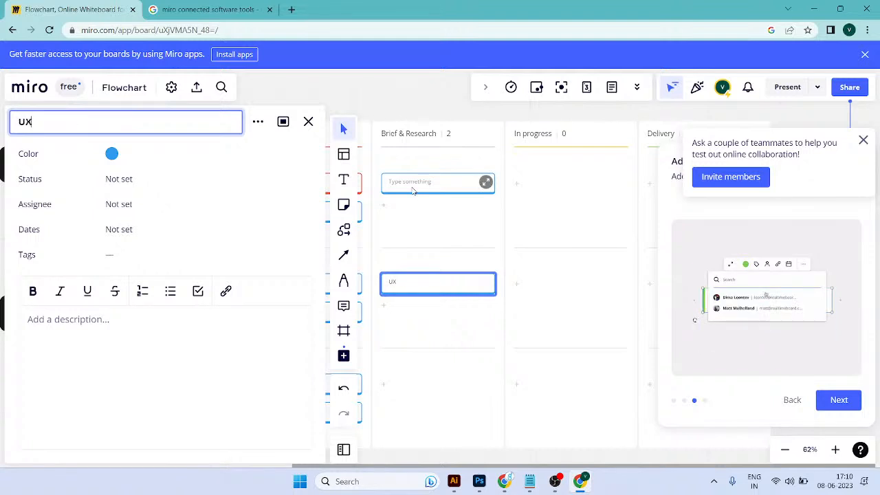
text( Projec)
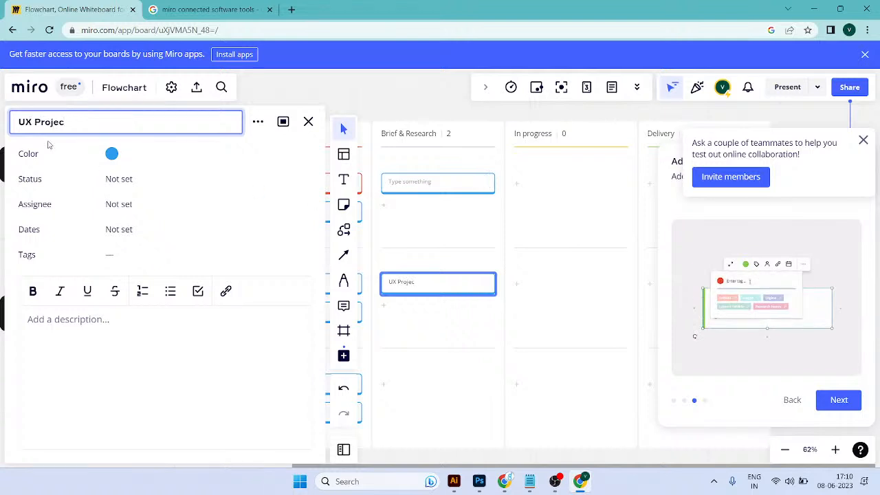
click(116, 162)
click(112, 154)
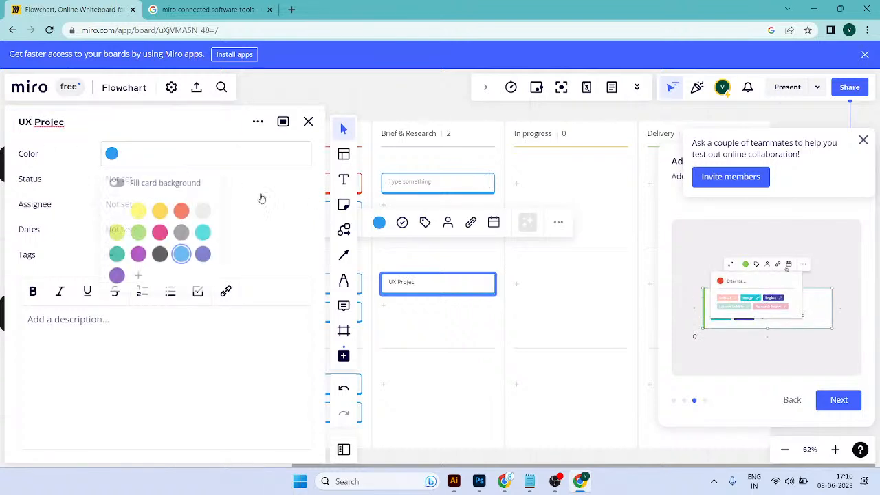
click(187, 211)
Step: Set the UX Projec card's status to In progress
click(169, 182)
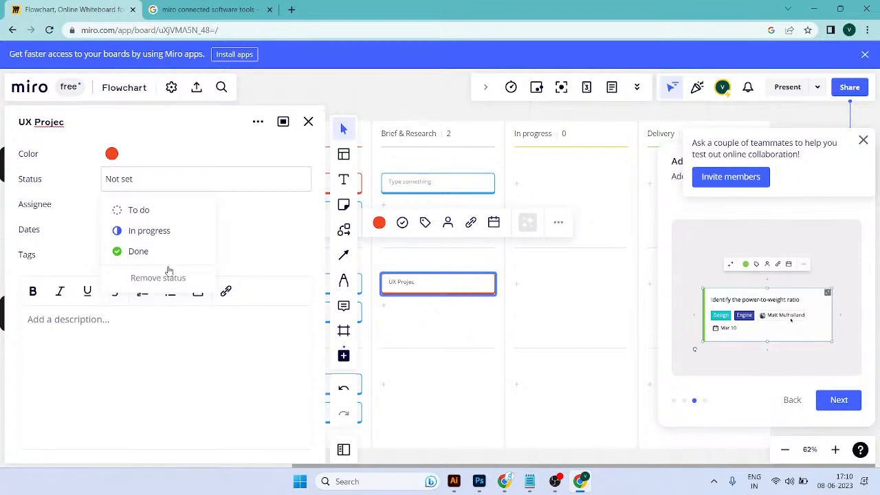
click(155, 210)
click(144, 183)
click(145, 231)
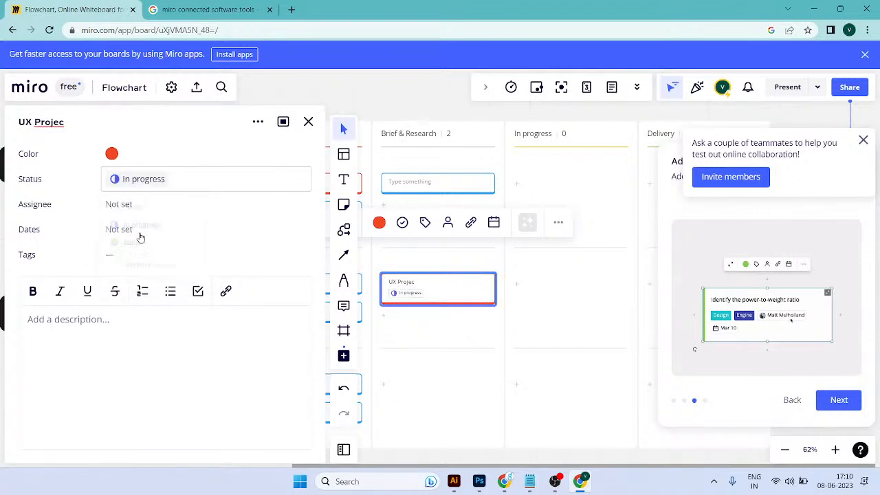
Step: Search the assignee list for team members by first name and assign the UX Projec card to the board member offered
click(121, 203)
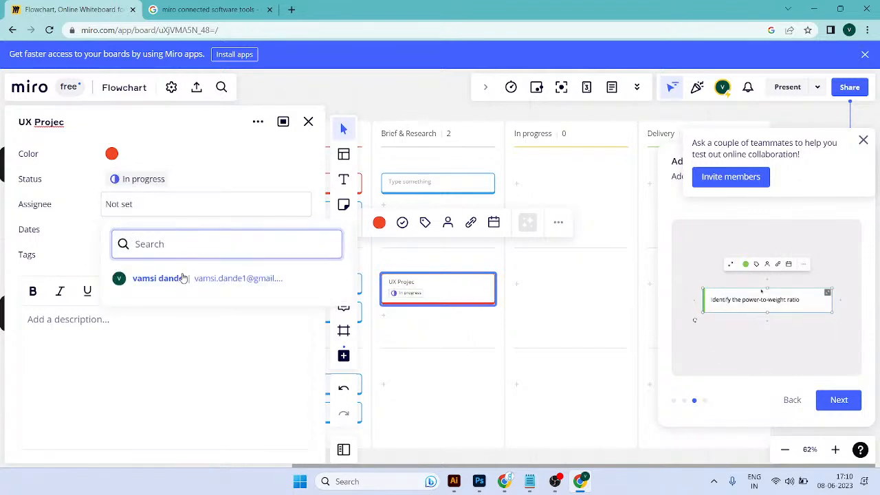
text(fayz)
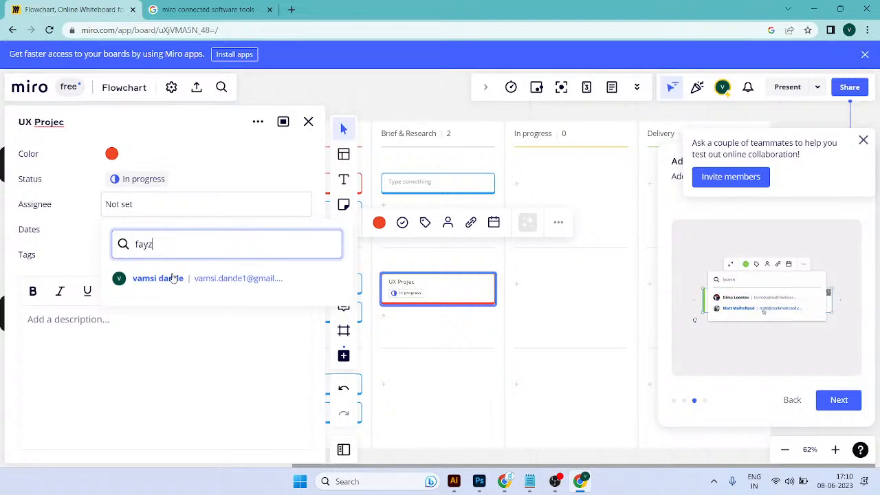
key(BackSpace)
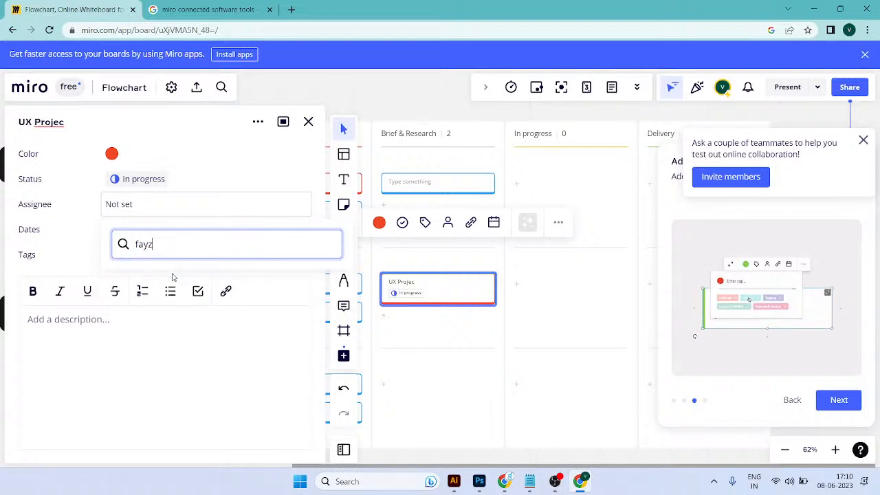
key(BackSpace)
key(BackSpace)
text(a)
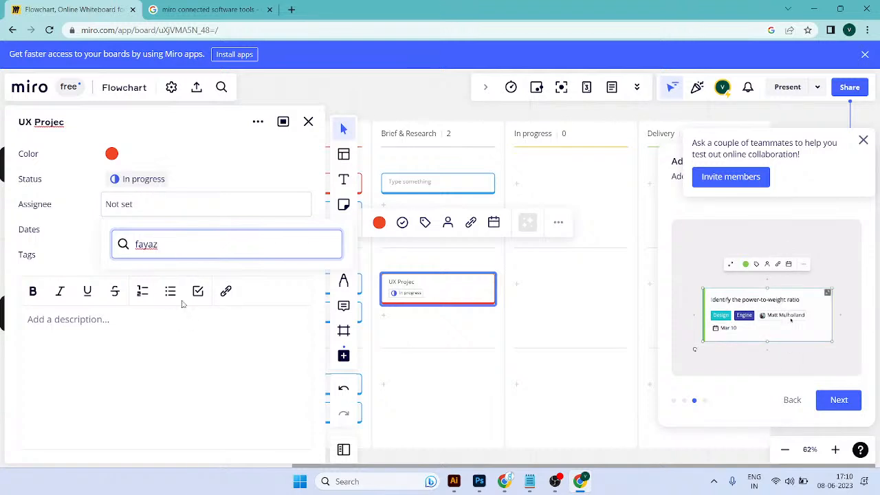
text(v)
double_click(222, 244)
text(vams)
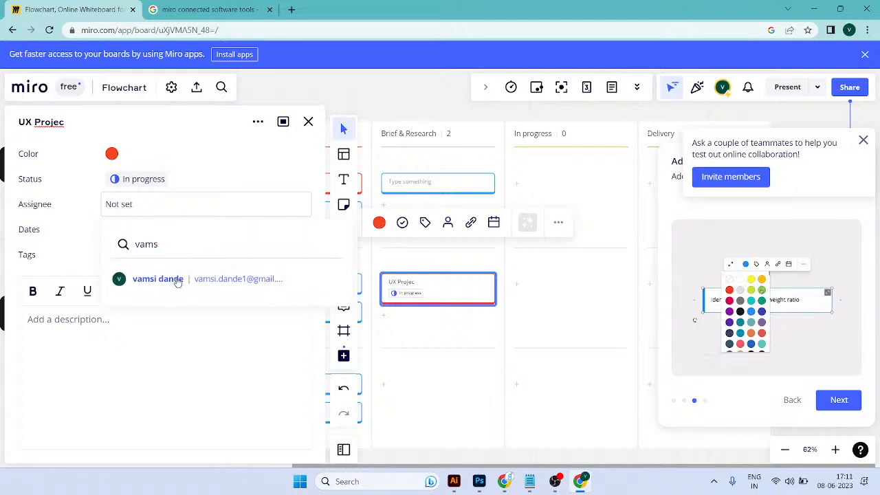
click(177, 279)
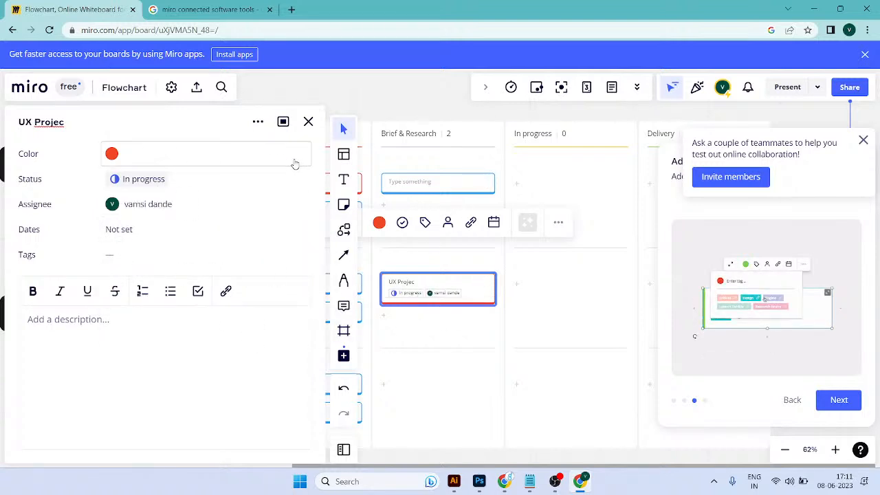
Step: Search the web for lorem ipsum in a new browser tab and open the Sensiband placeholder text article
click(114, 391)
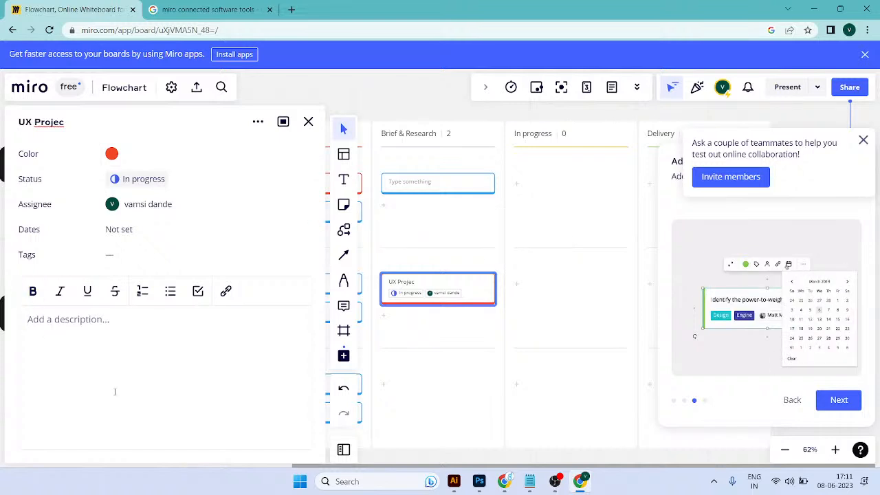
key(ctrl+t)
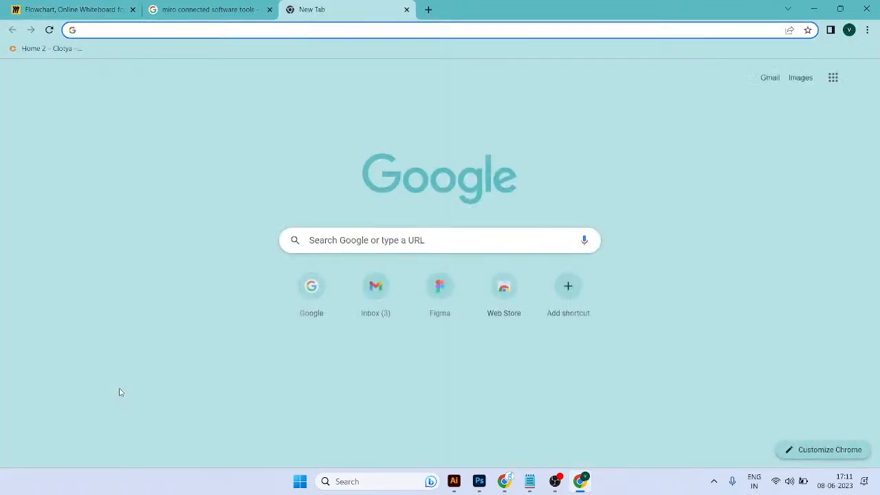
text(g)
key(Return)
text(lorem ipsum)
key(Return)
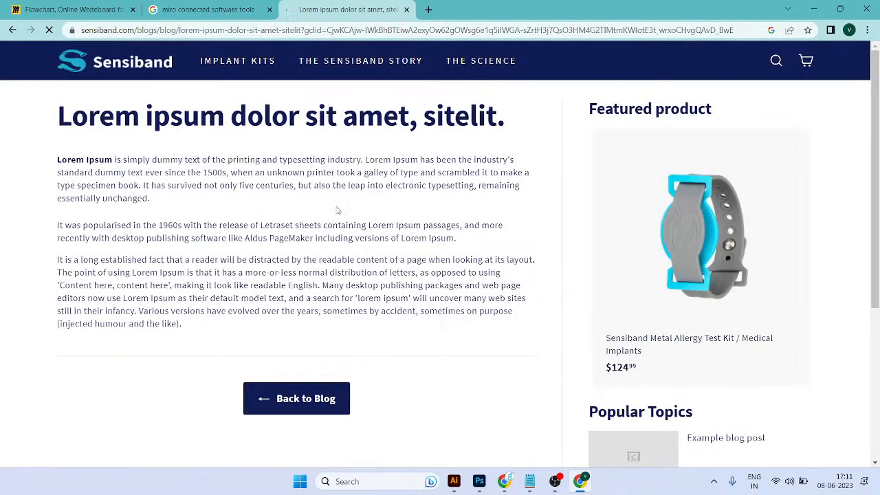
Step: Copy the article's first Lorem Ipsum paragraph and paste it into the UX Projec card's description
drag(85, 159, 270, 237)
drag(198, 207, 50, 167)
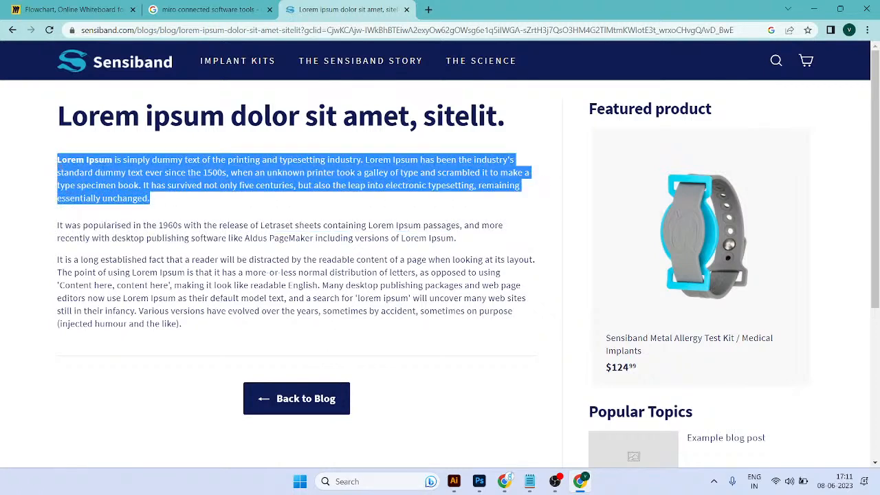
key(ctrl+w)
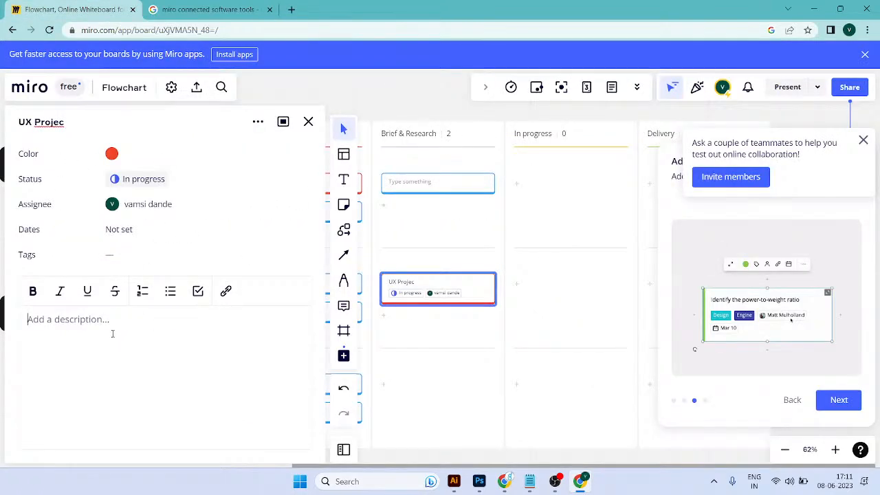
text(Lorem Ipsum is simply dummy text of the printing and typesetting industry. Lorem Ipsum has been the industry's standard dummy text ever since the 1500s, when an unknown printer took a galley of type and scrambled it to make a type specimen book. It has survived not only five centuries, but also the leap into electronic typesetting, remaining essentially unchanged.)
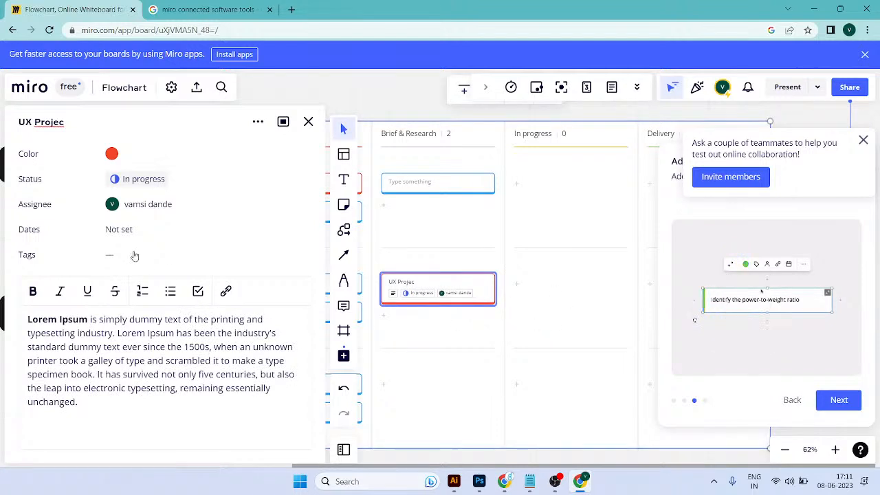
Step: Correct the card's title to UX Project and view its start and due date fields without setting them
click(428, 304)
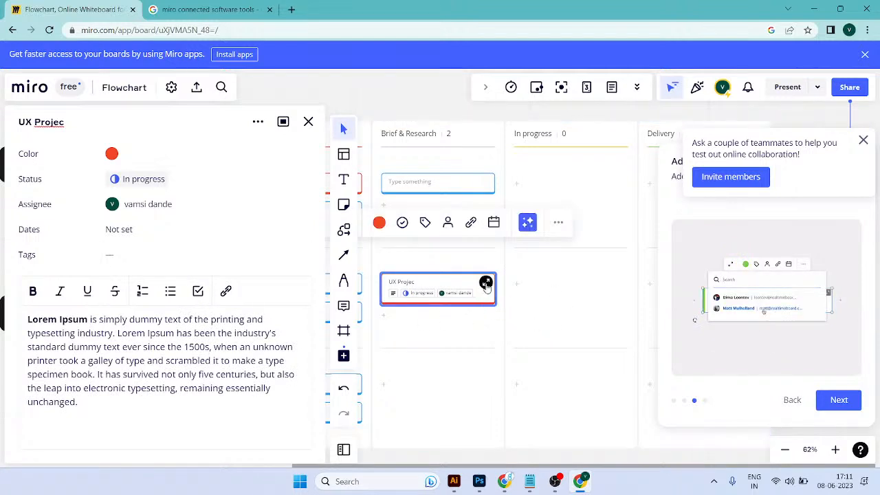
click(486, 284)
text(t)
click(486, 282)
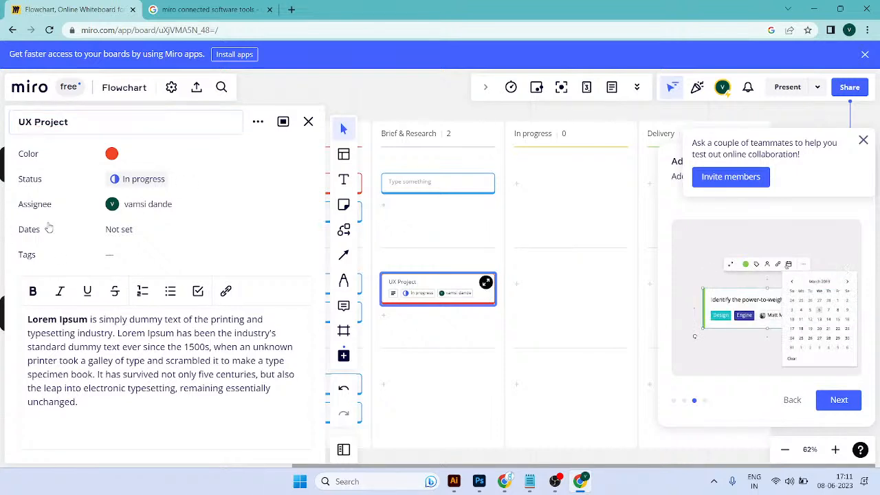
click(119, 230)
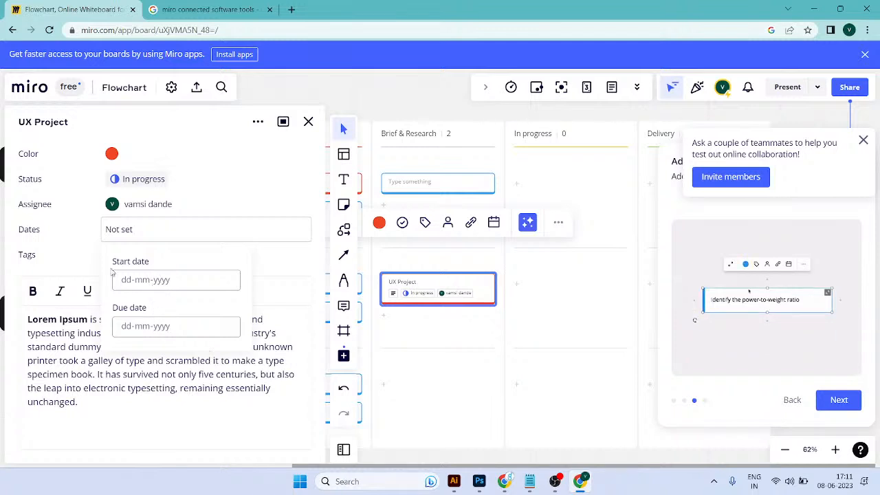
click(66, 255)
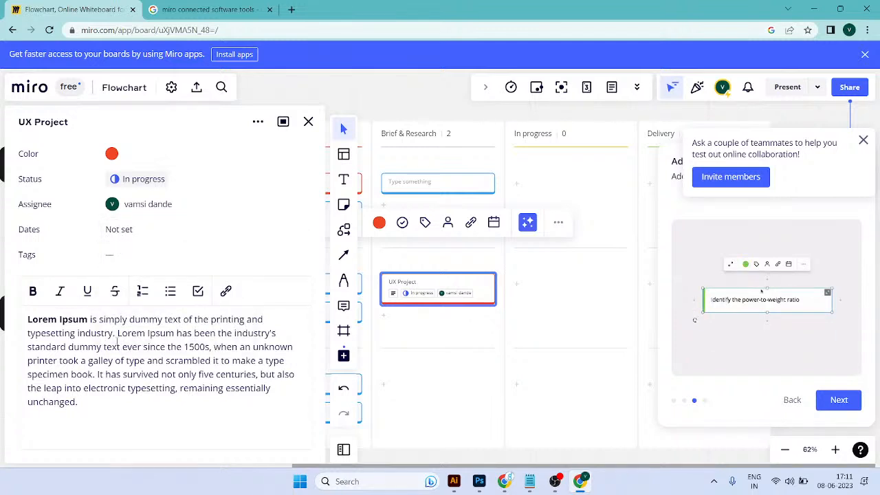
Step: Create a red tag UX Research & Wireframe on the UX Project card and close its details
click(126, 260)
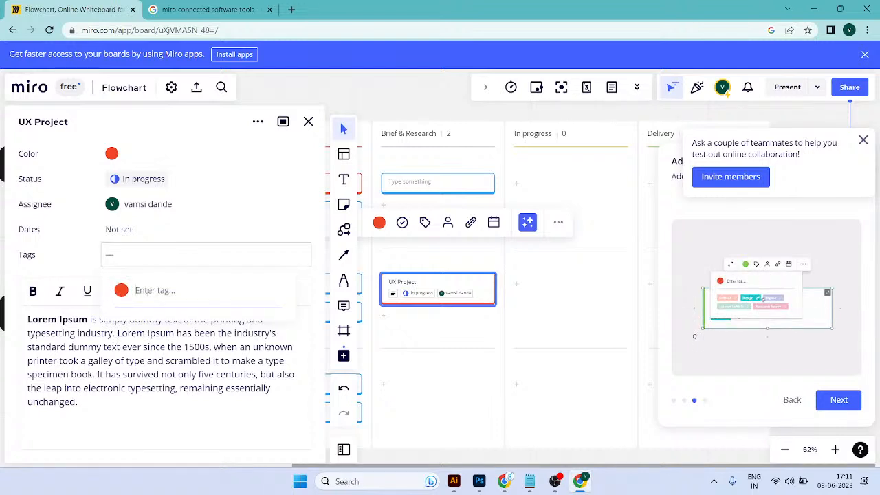
text(UX Pr)
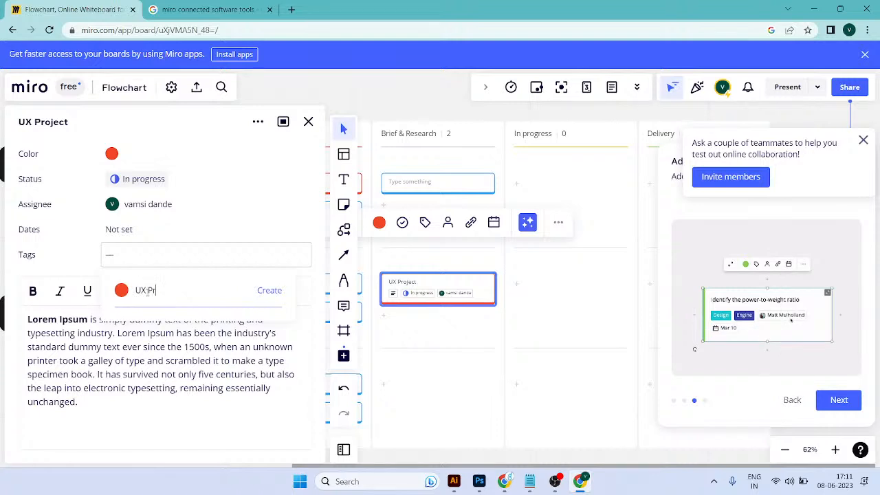
key(BackSpace)
key(BackSpace)
text(Res)
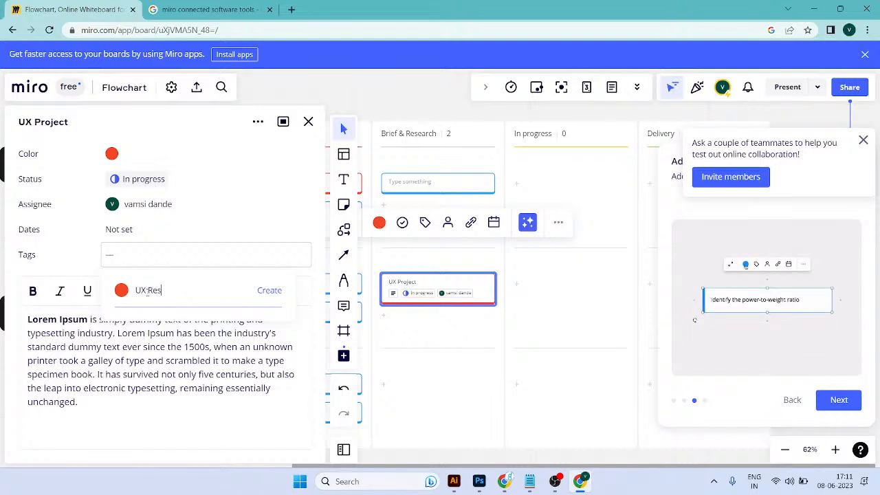
text(sear)
text( & Wifre)
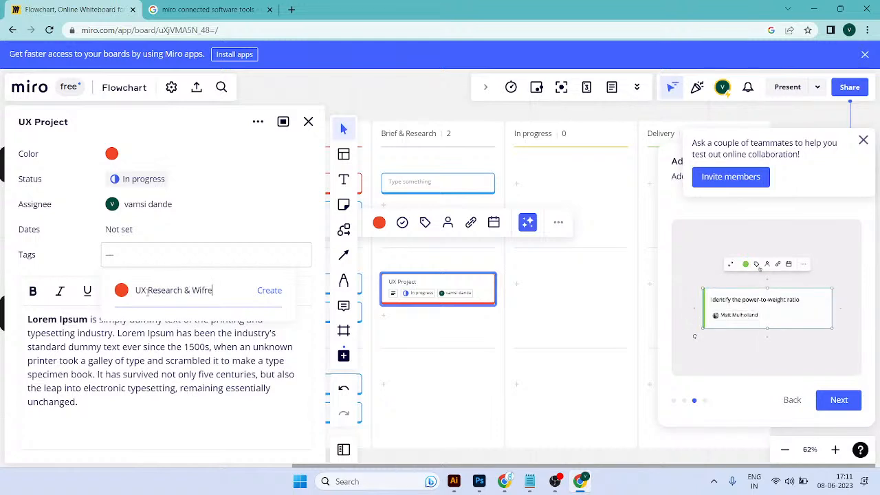
key(BackSpace)
key(BackSpace)
key(BackSpace)
text(reframe)
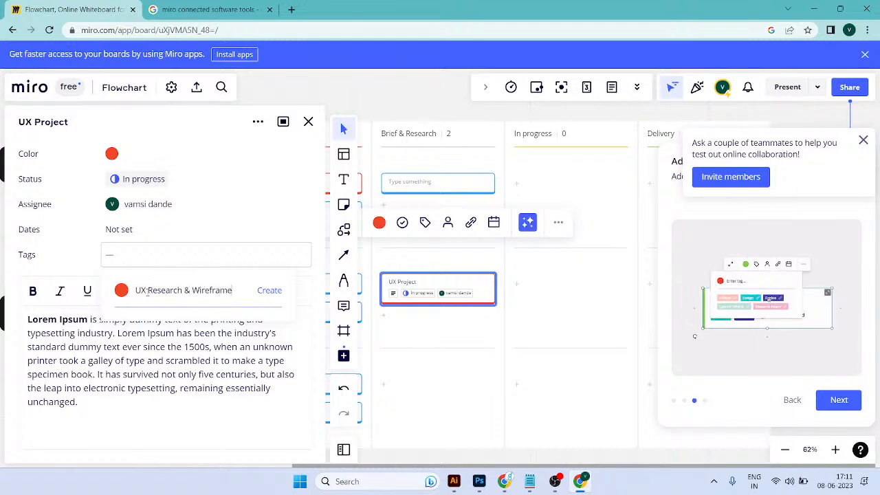
click(269, 290)
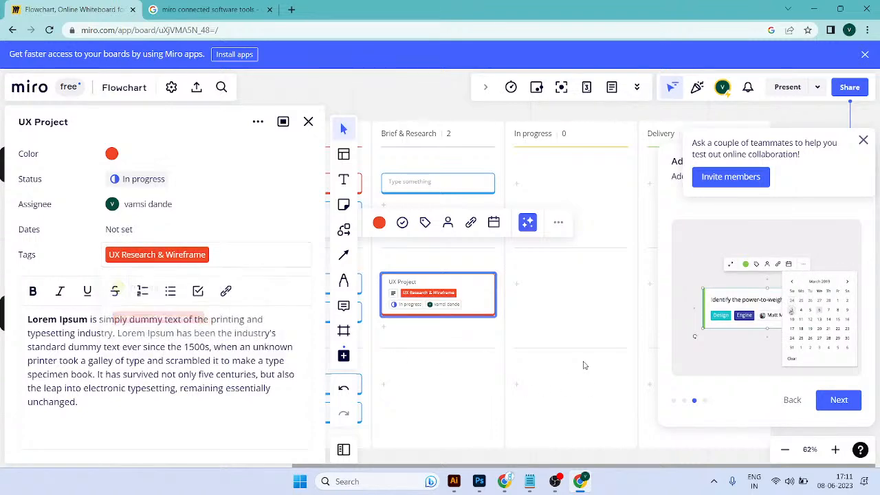
scroll(467, 310, up, 5)
click(308, 122)
Step: Add a new card below the UX Project card in the second swimlane's Brief & Research column
scroll(365, 337, up, 4)
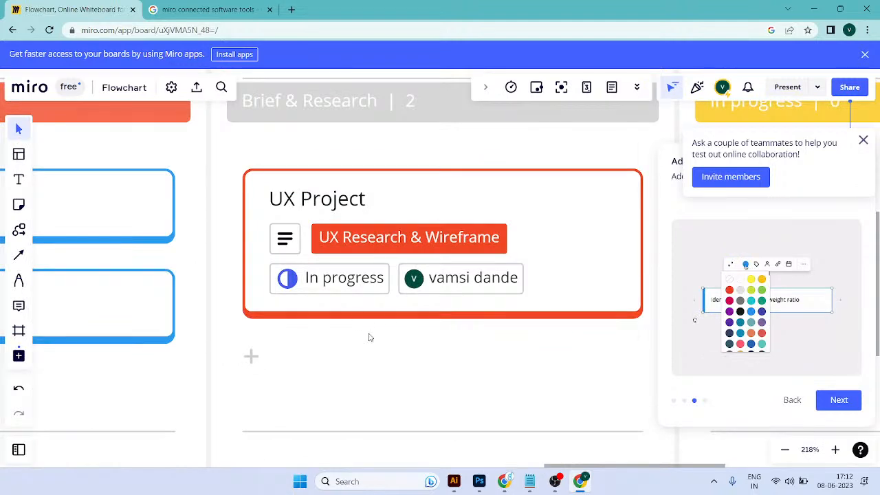
click(341, 280)
click(487, 280)
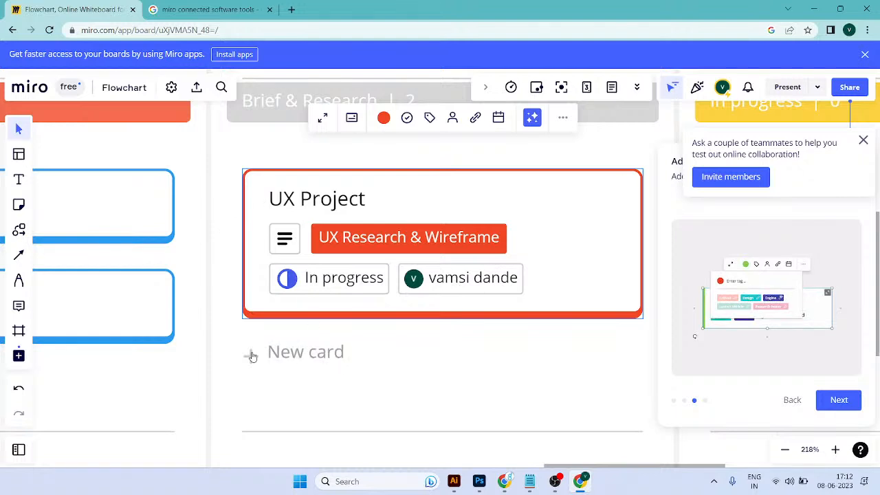
click(383, 355)
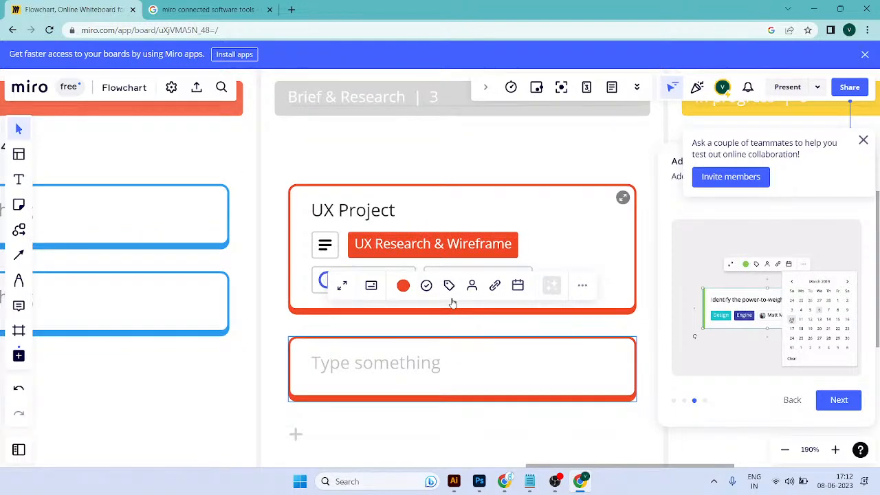
scroll(451, 299, down, 3)
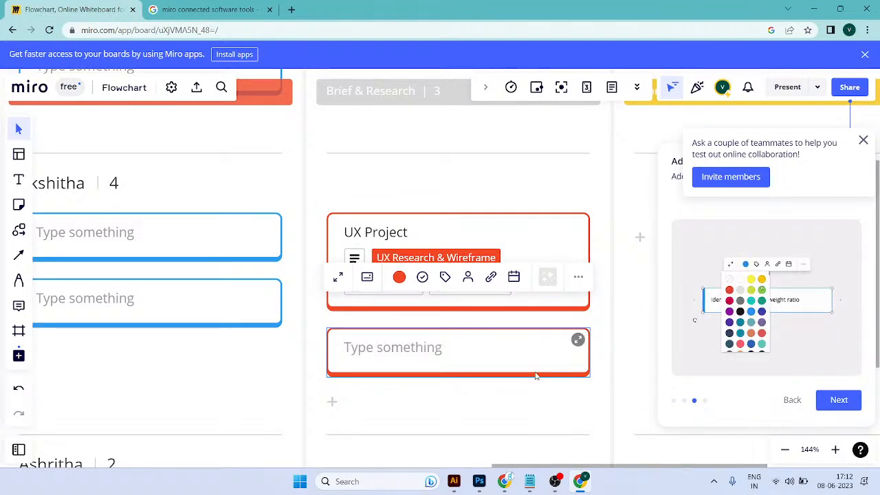
Step: Open the new card's details, title it Branding and set its status to To do
click(578, 339)
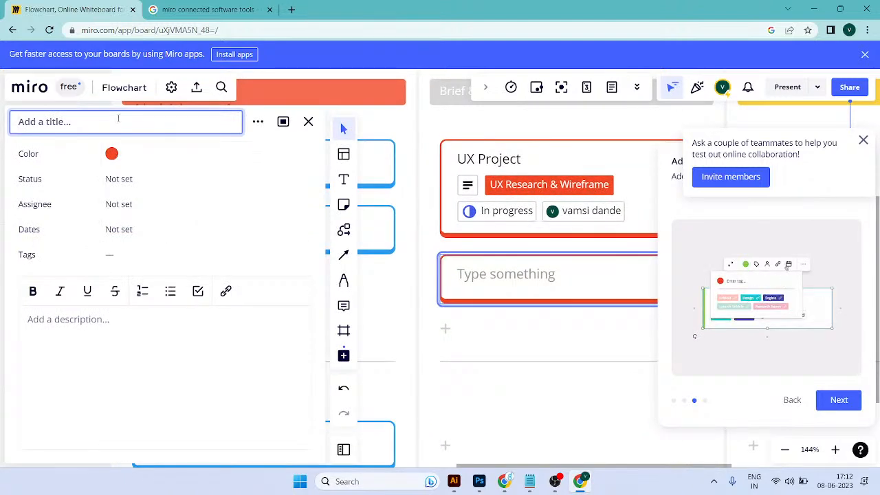
text(Bran)
text(ding)
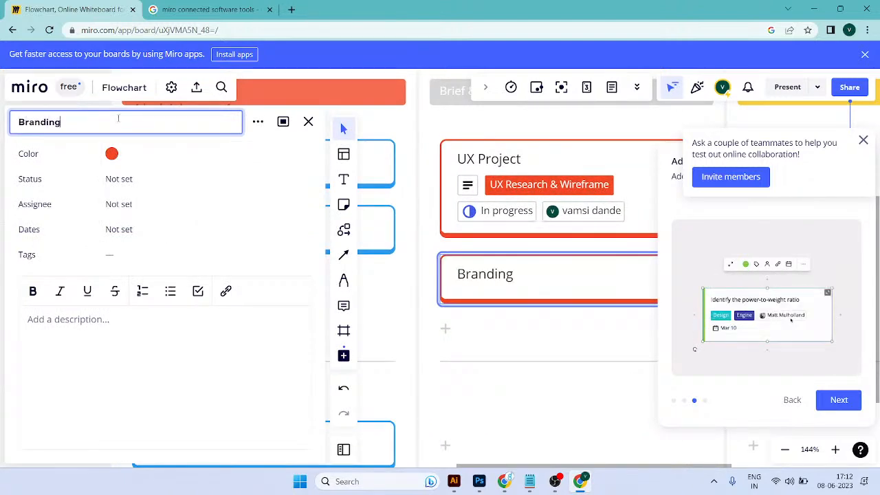
click(118, 179)
click(138, 208)
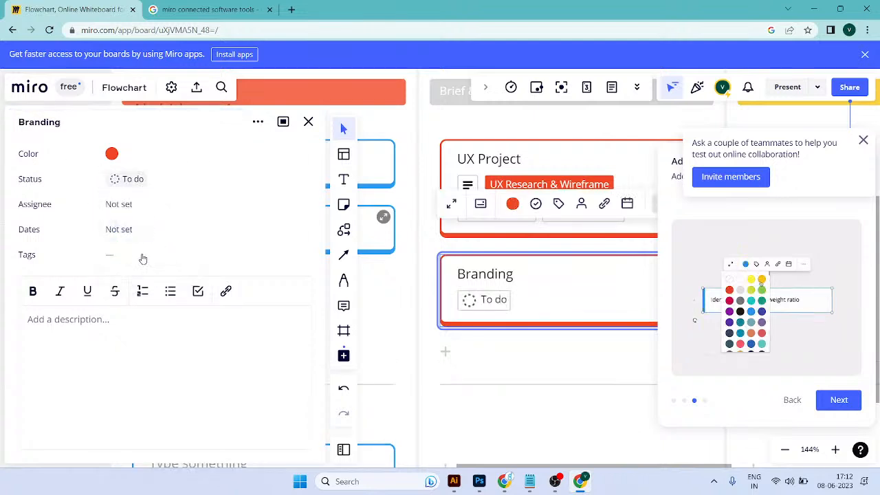
Step: Assign the Branding card to the board member found by first name and close the card details
click(119, 204)
text(vamsi)
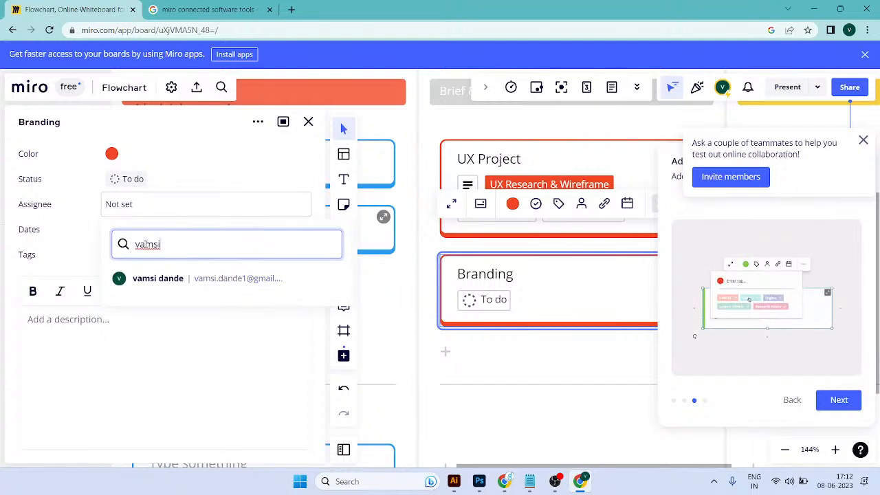
click(147, 278)
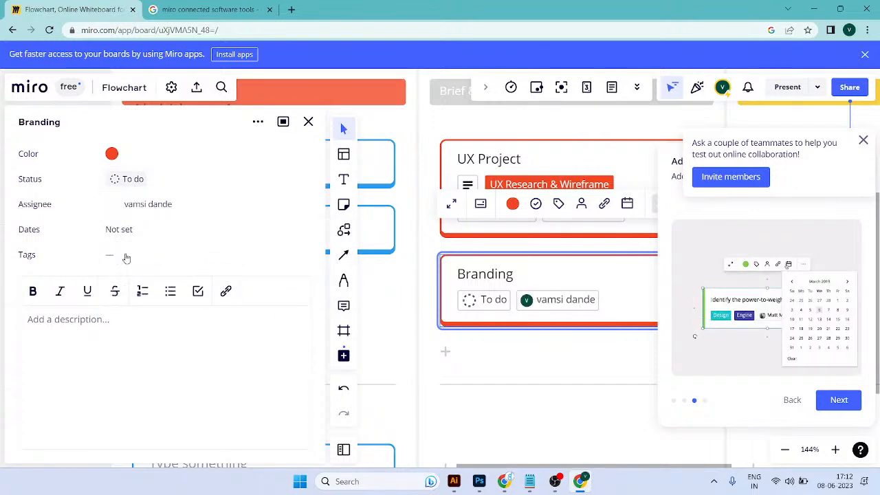
click(120, 234)
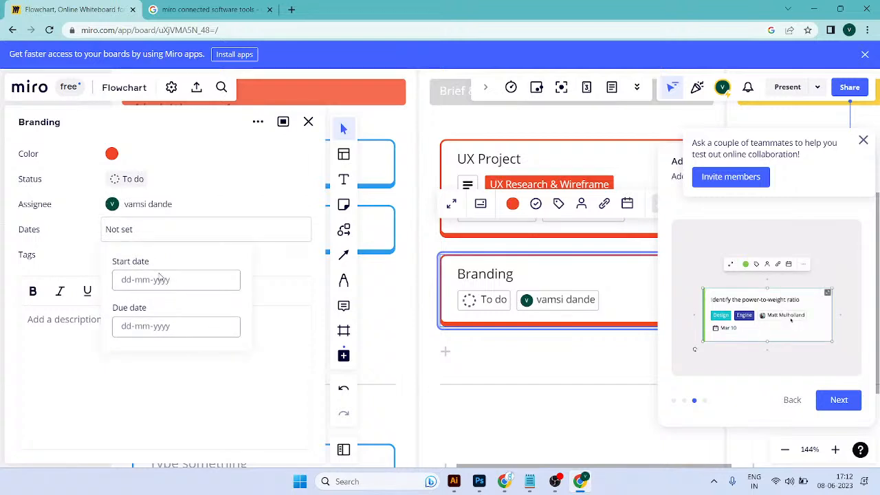
click(141, 385)
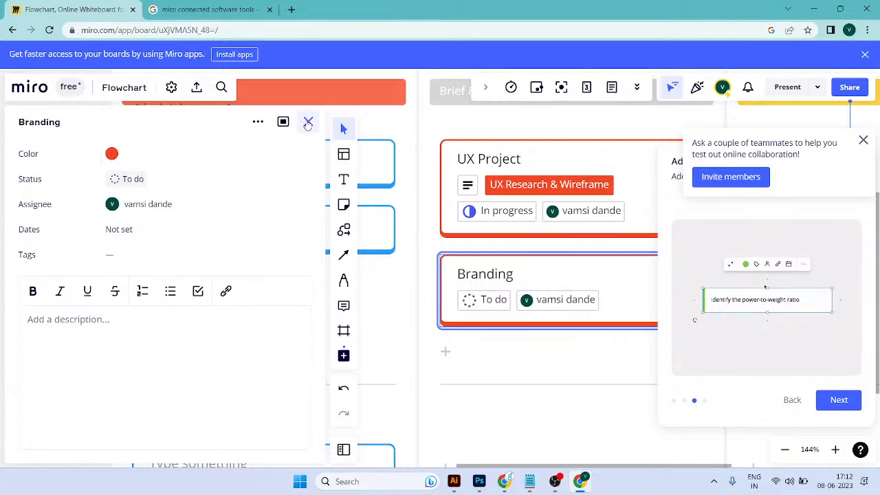
click(308, 123)
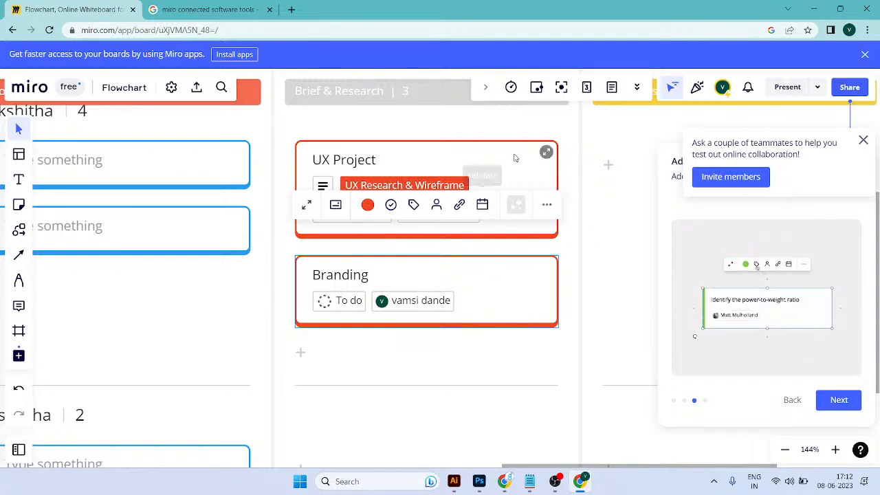
scroll(479, 338, down, 5)
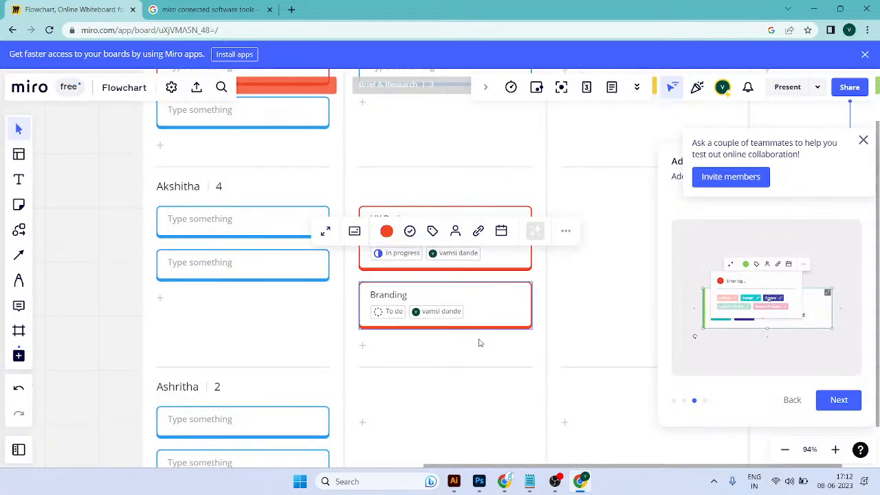
scroll(512, 319, up, 3)
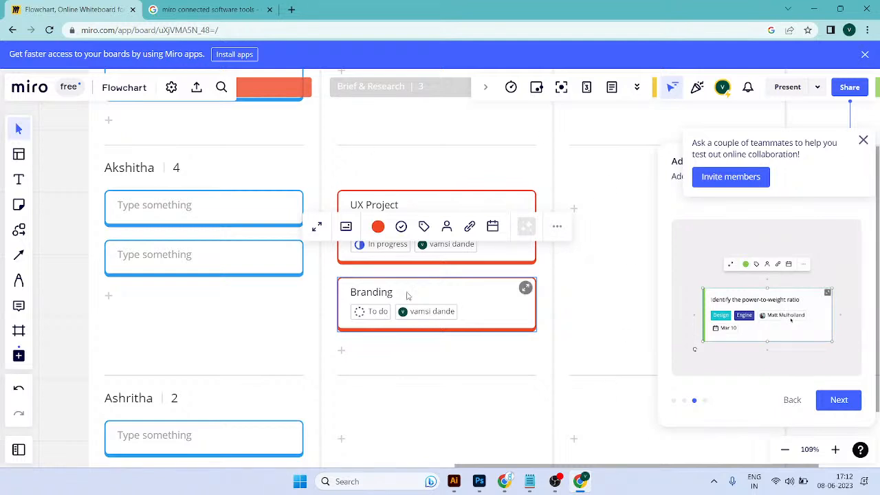
scroll(413, 287, down, 3)
click(287, 258)
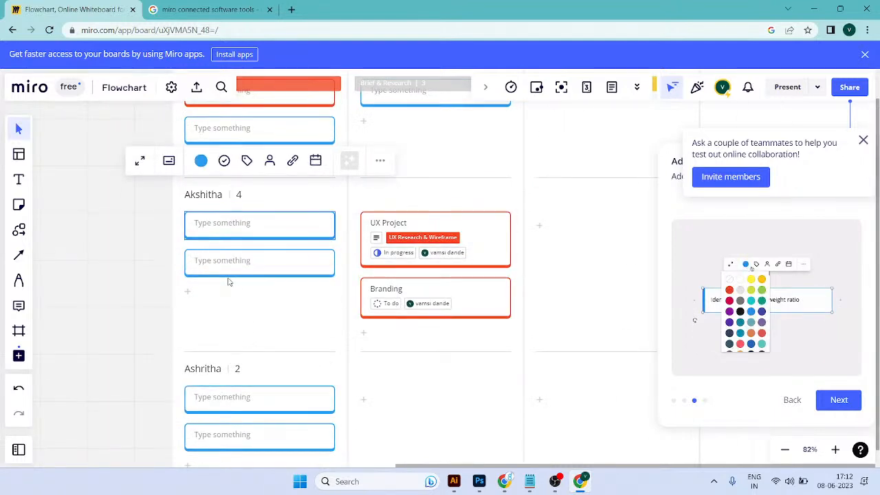
click(250, 435)
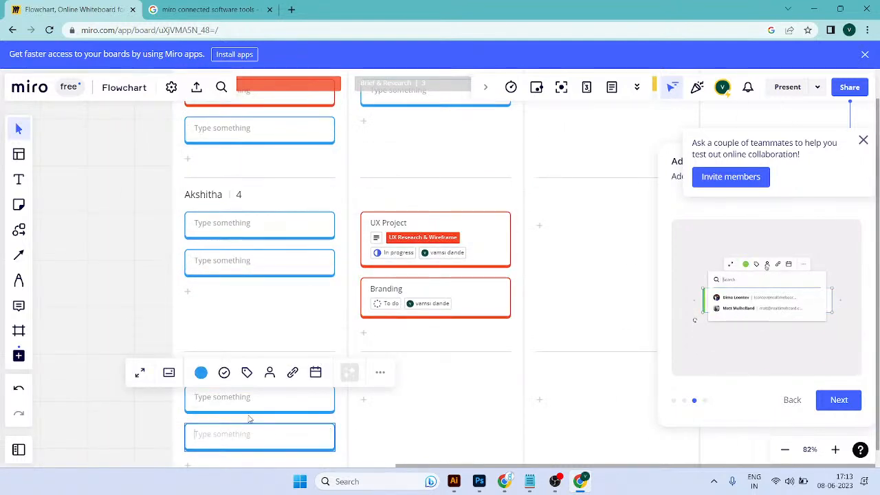
click(485, 389)
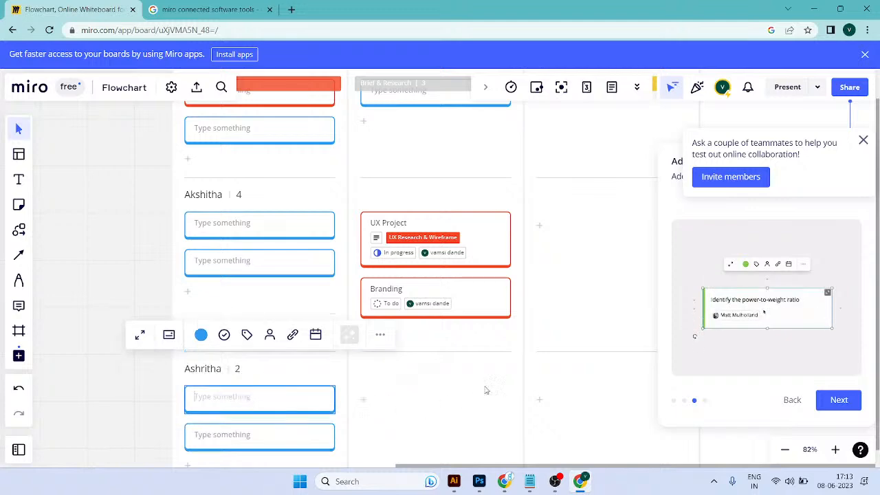
Step: Open the board's sharing settings, set access for anyone with the link to Can view and copy the board link
click(842, 88)
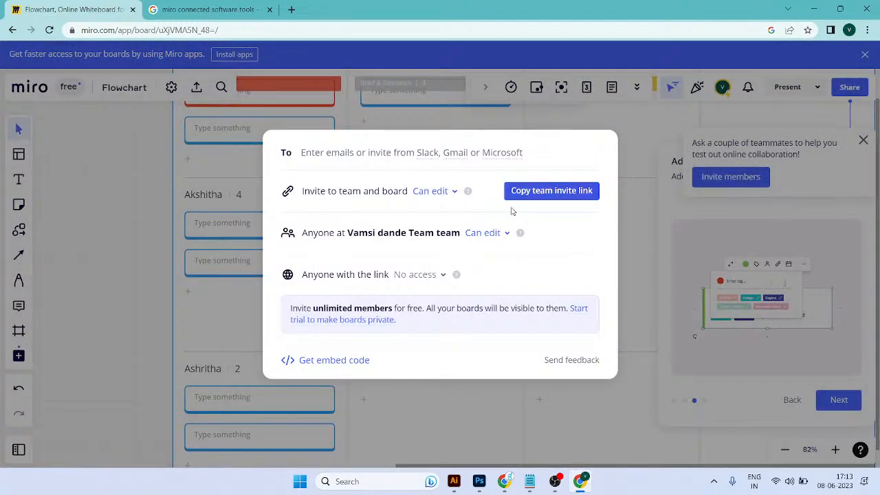
click(442, 274)
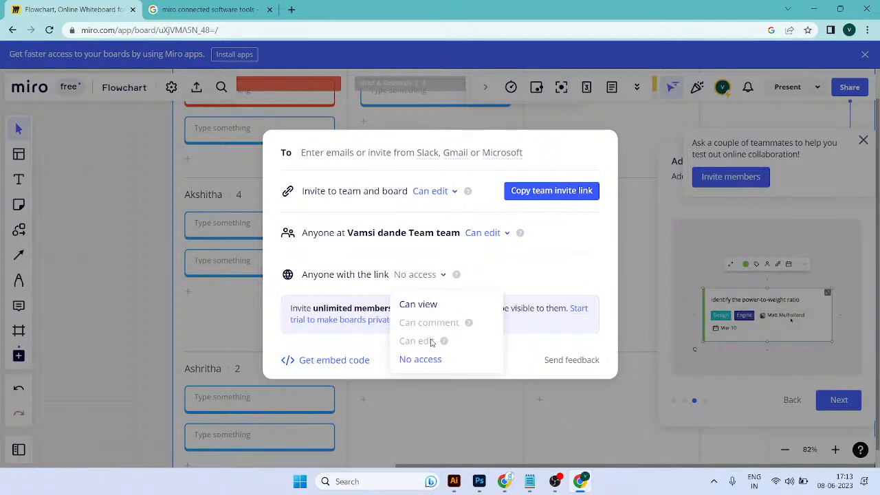
click(419, 304)
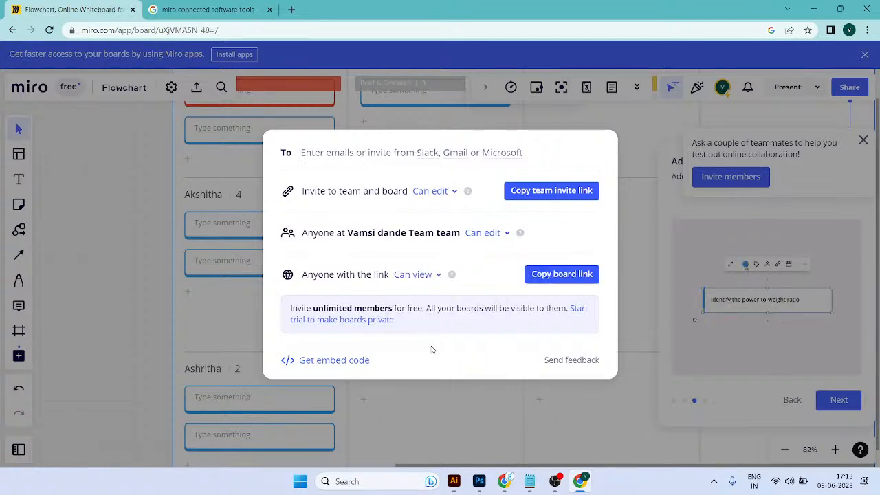
click(543, 278)
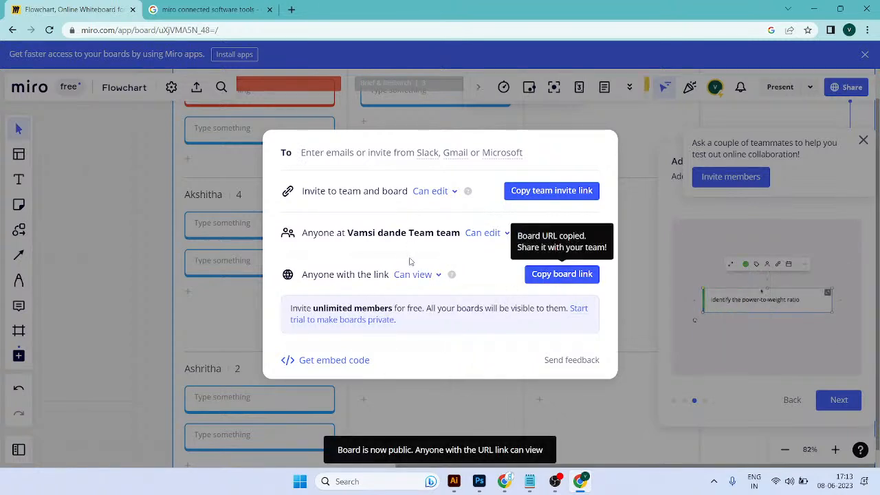
Step: Choose Can edit for both team-and-board invites and anyone in the team, copy the board link again and close the sharing settings
click(430, 192)
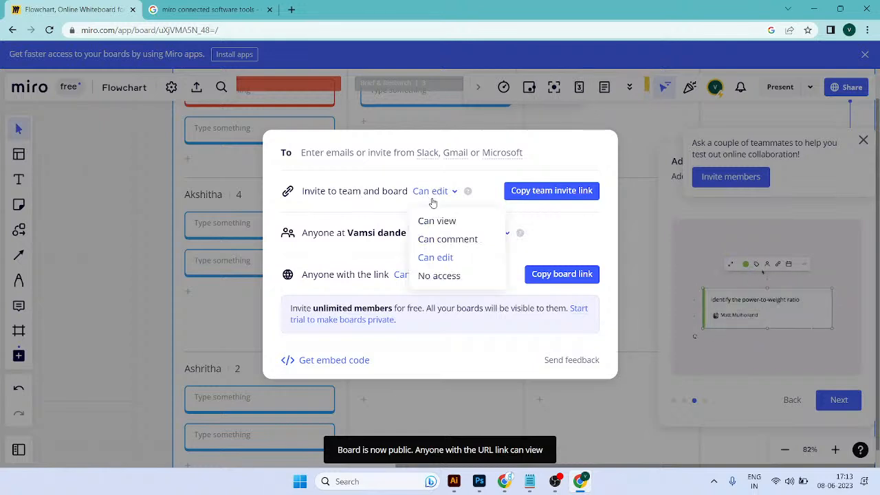
click(431, 257)
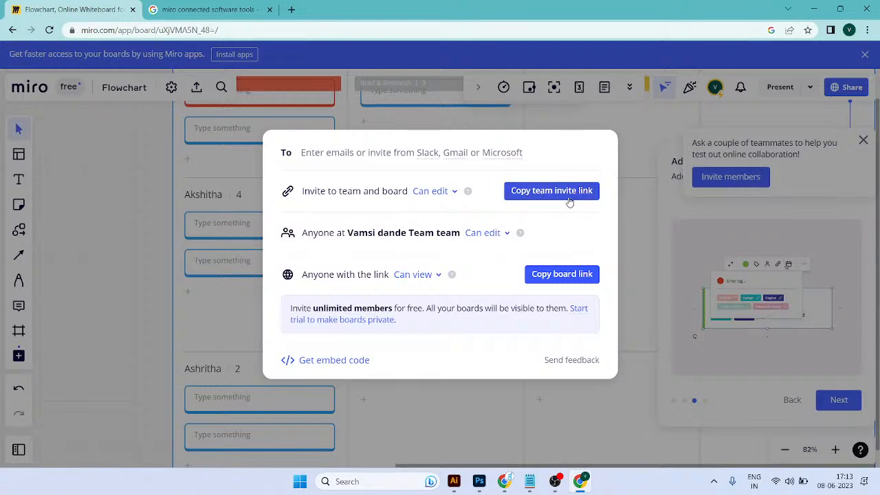
click(480, 233)
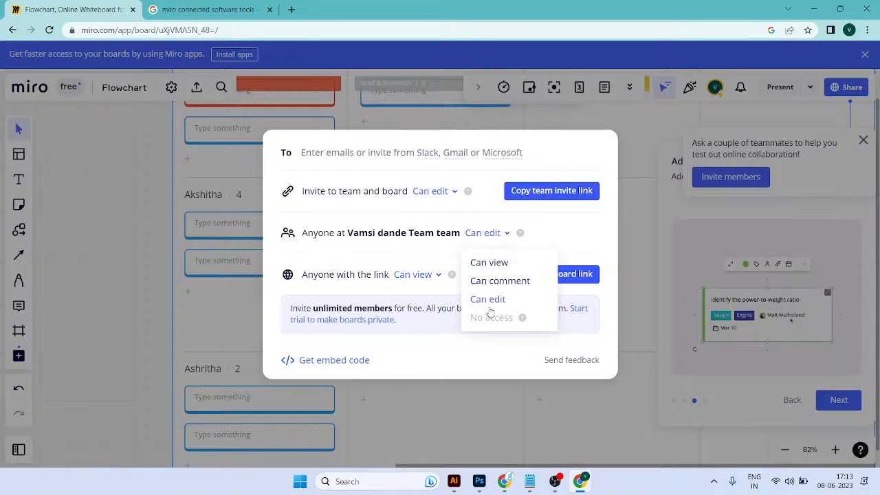
click(488, 300)
click(568, 275)
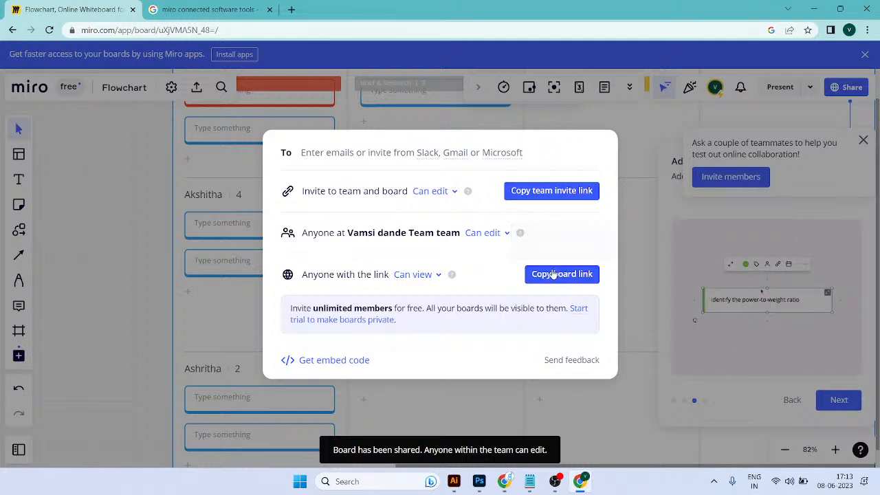
mouse_move(211, 5)
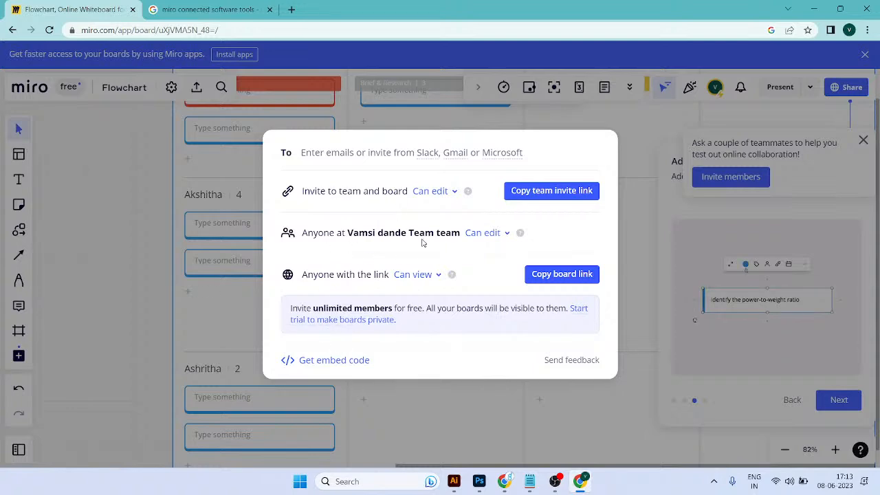
click(553, 402)
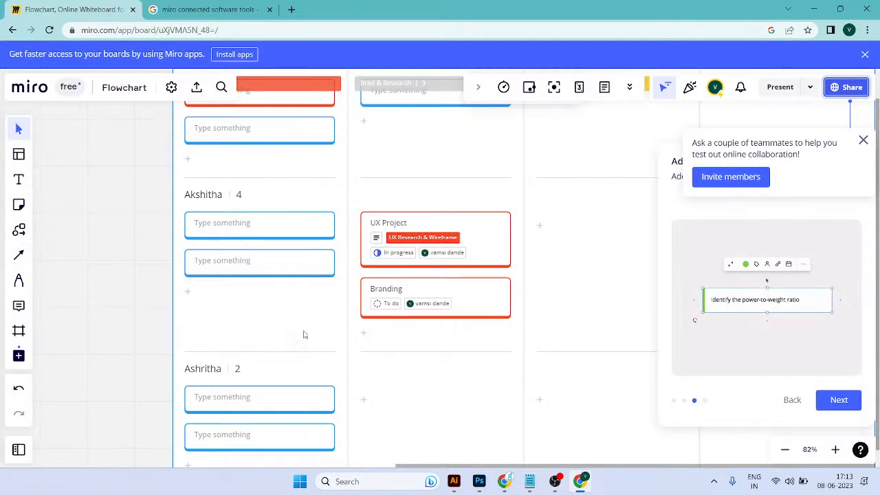
Step: Move the UX Project card to In progress and the Branding card to Brief & Research, both in the first swimlane
scroll(283, 256, down, 3)
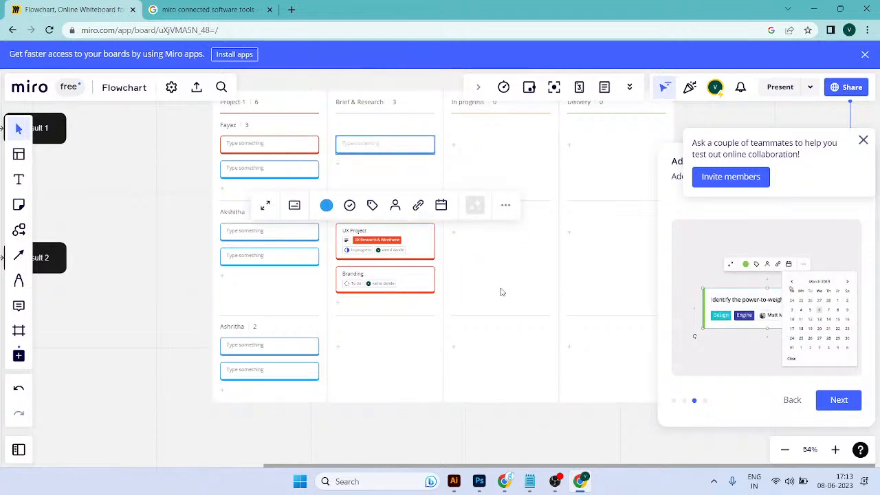
drag(428, 245, 511, 182)
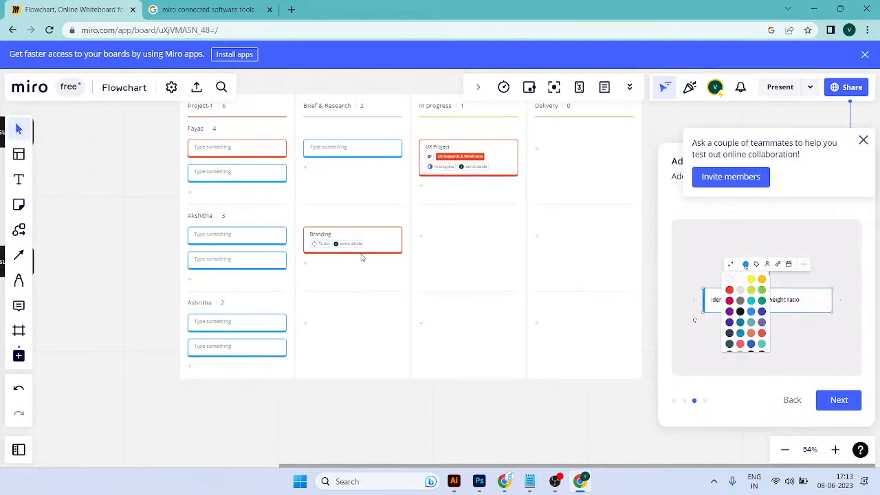
drag(378, 244, 596, 180)
Step: Add a new card in the first swimlane's Delivery column and colour it light green
click(496, 161)
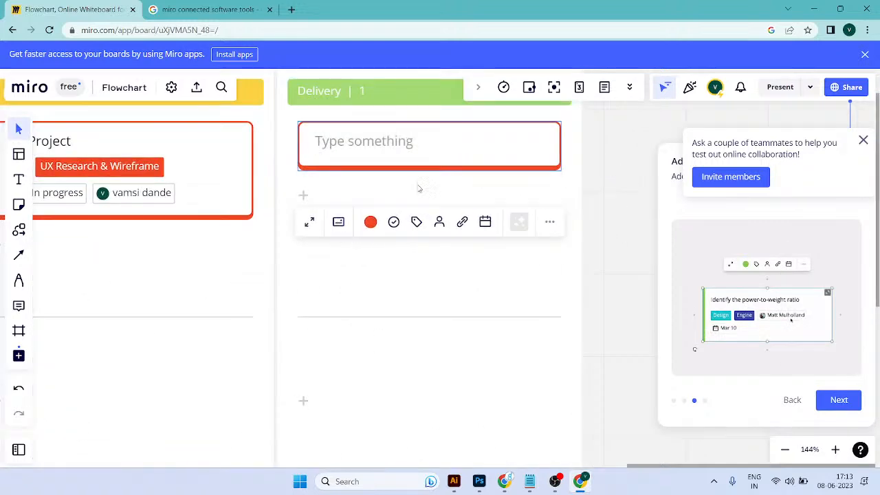
click(371, 222)
click(400, 305)
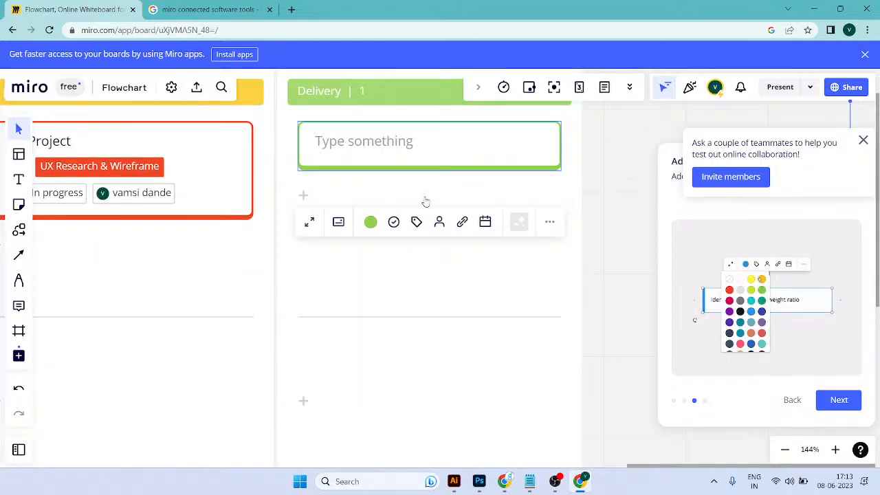
Step: Title the green Delivery card Project Delivery done to Beta Version 1
text(Proj)
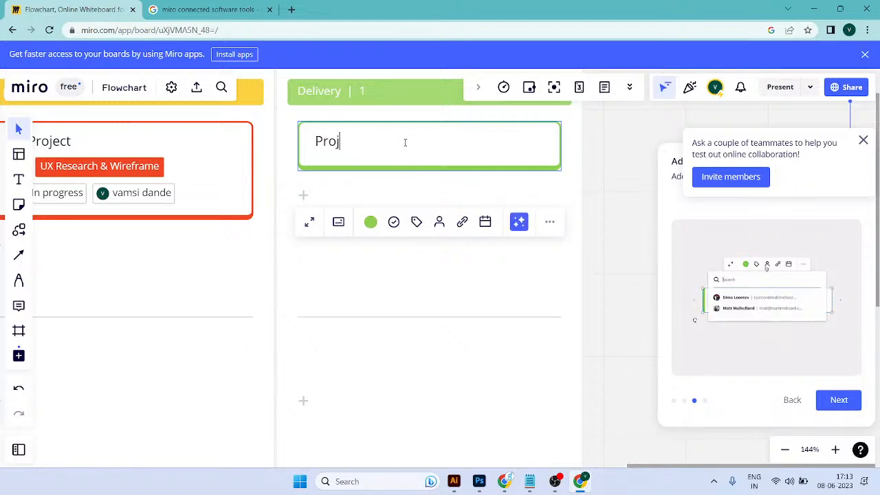
text(ect Delivery done to)
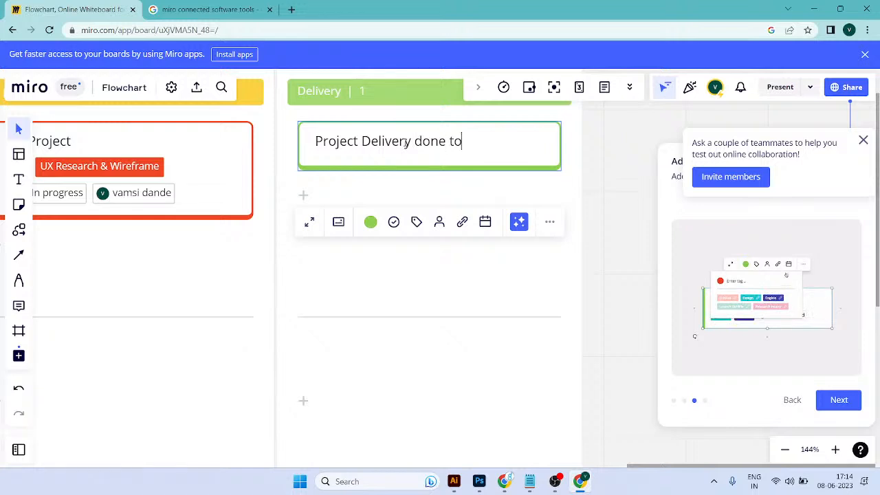
text( Beta Version 1)
key(Return)
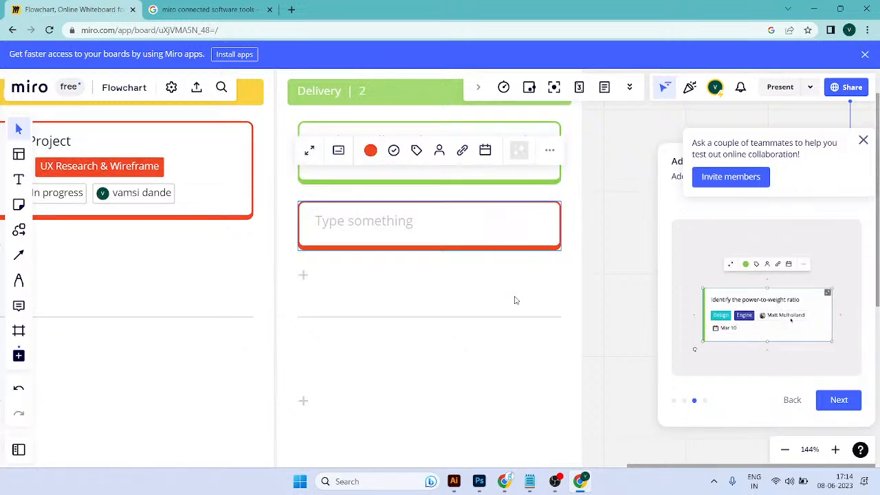
Step: Close the details of the extra blank red card in the Delivery column and delete that card
key(Escape)
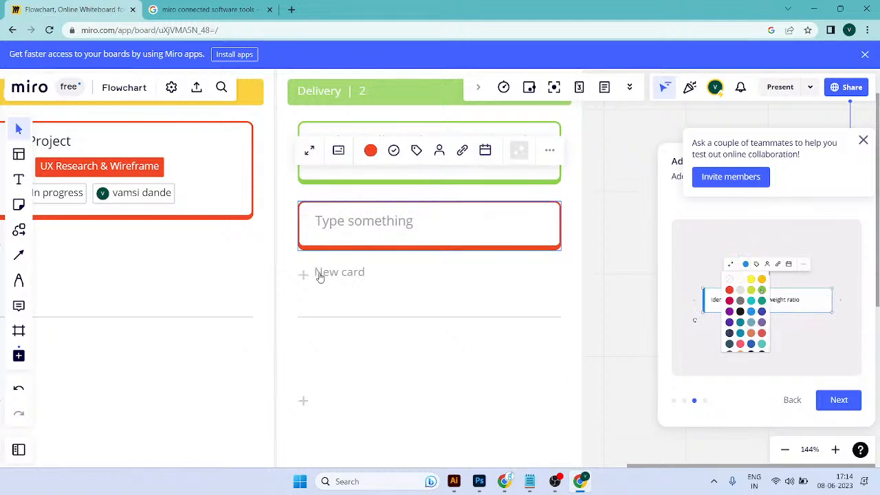
click(549, 213)
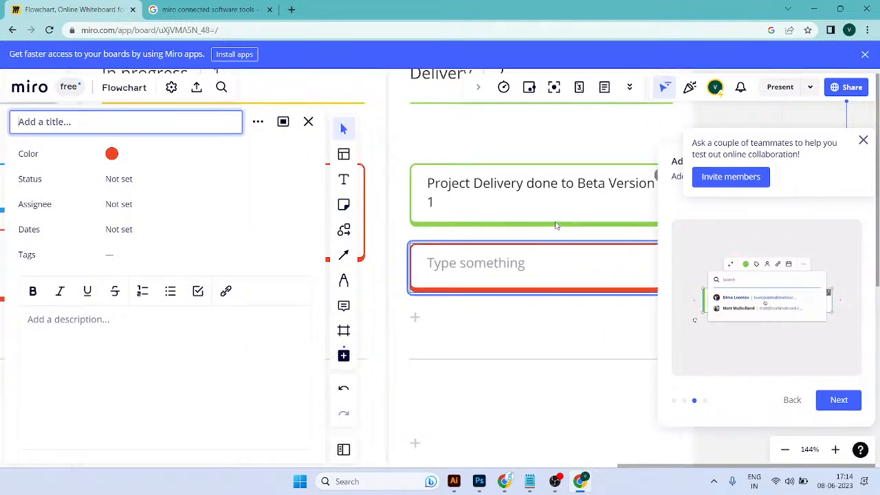
scroll(540, 274, down, 5)
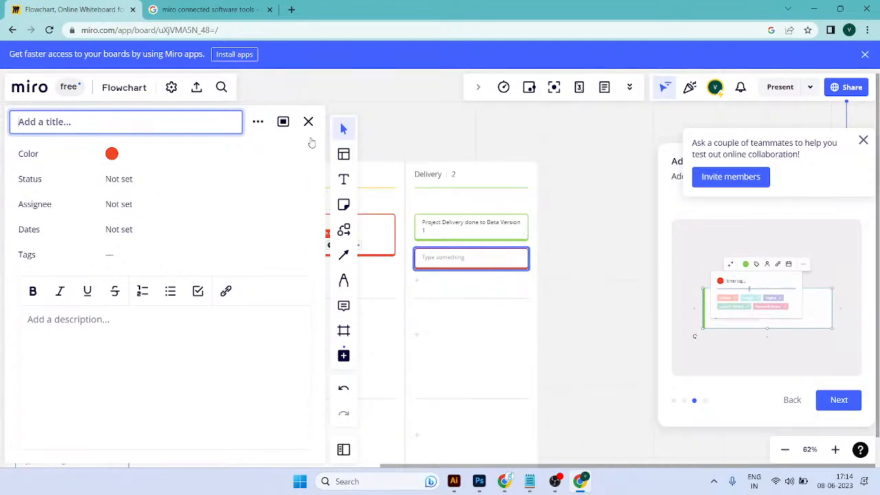
key(Escape)
right_click(524, 256)
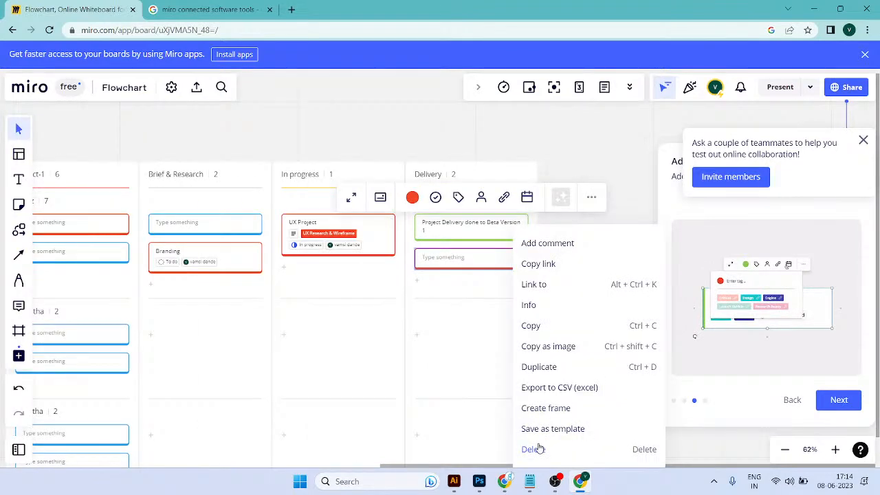
click(533, 448)
Step: Open the details of the Project Delivery done to Beta Version 1 card and assign it to the board member
scroll(484, 240, up, 5)
click(521, 232)
double_click(502, 209)
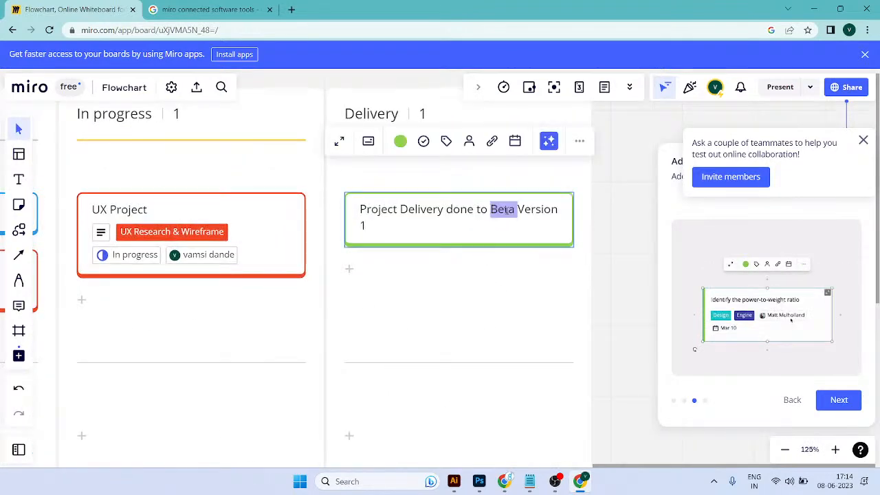
key(ctrl+a)
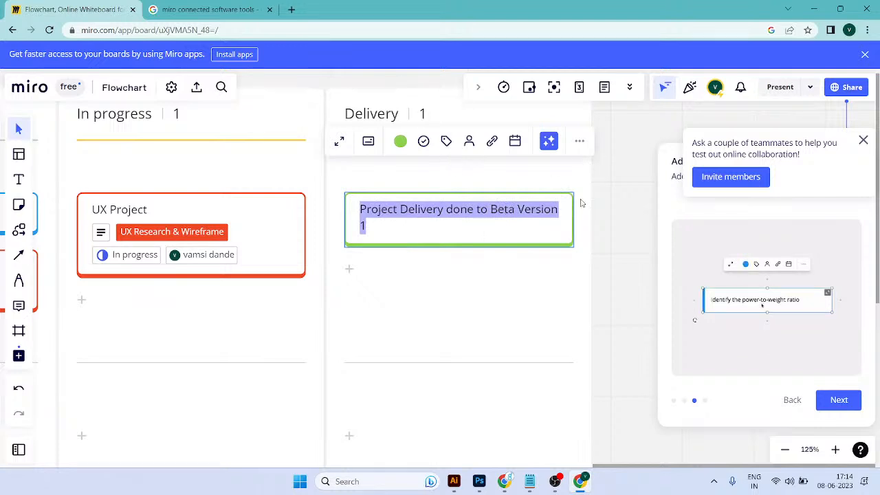
click(594, 238)
mouse_move(558, 219)
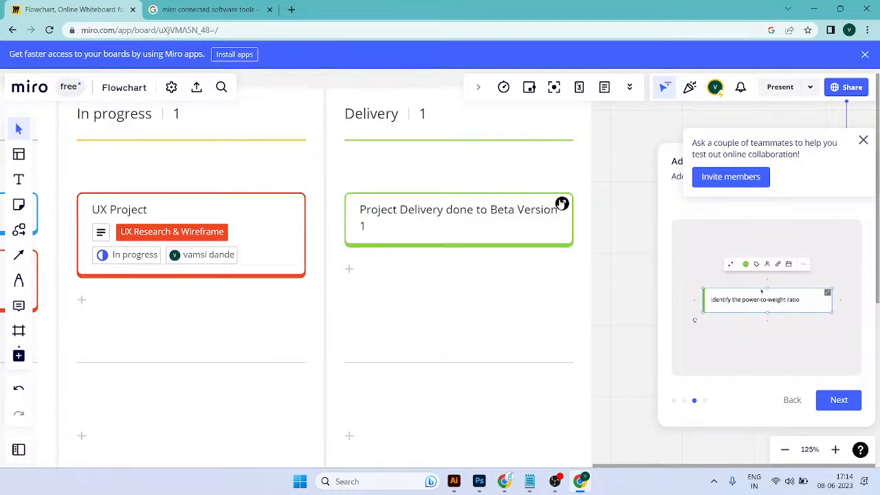
click(562, 204)
click(119, 205)
click(165, 278)
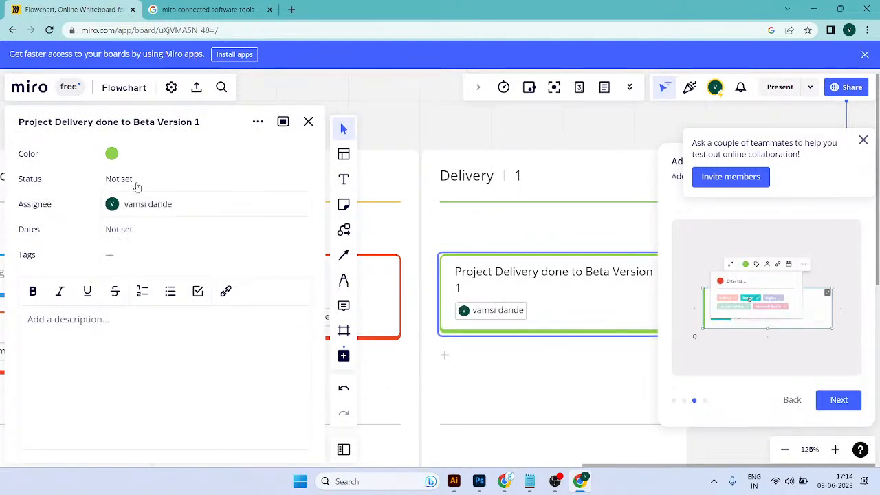
Step: Set the Project Delivery done to Beta Version 1 card's status to Done and close its details
click(141, 180)
click(157, 253)
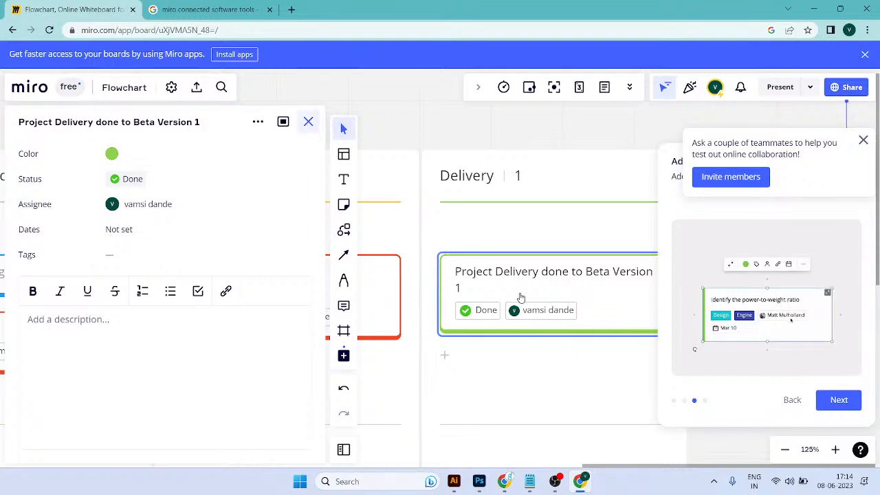
click(610, 404)
Step: Review the cards across all columns and swimlanes of the Kanban board, both as an overview and close up
drag(495, 348, 385, 244)
scroll(311, 283, down, 3)
scroll(275, 292, down, 3)
scroll(260, 287, up, 1)
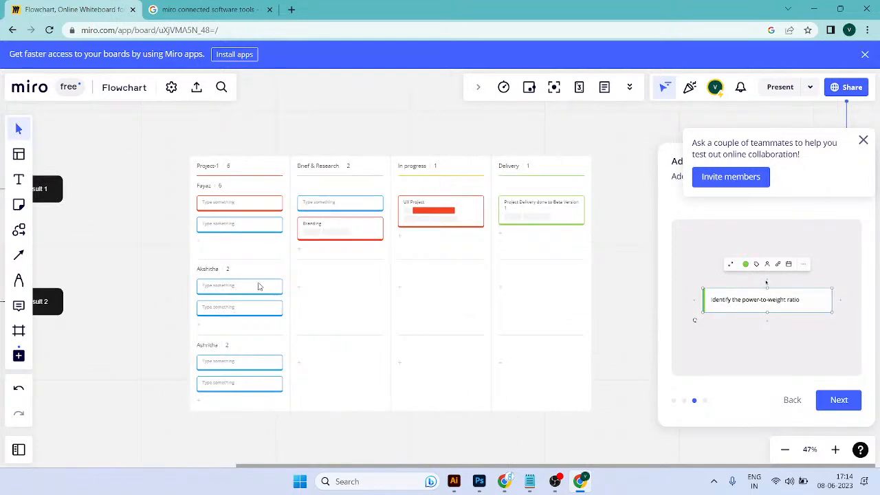
scroll(260, 286, up, 2)
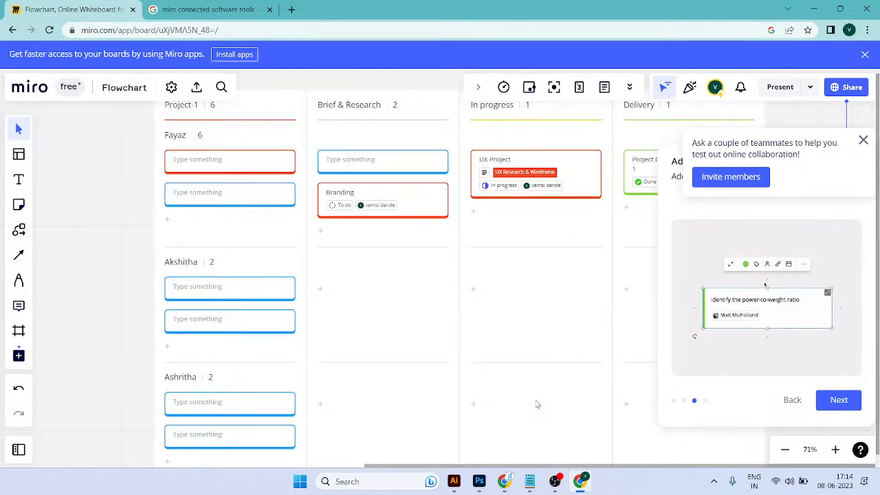
scroll(373, 283, down, 2)
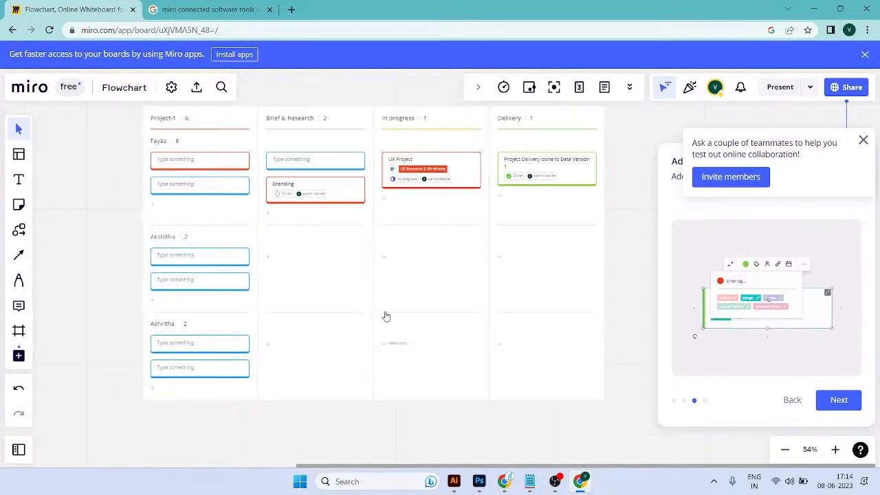
scroll(411, 296, up, 2)
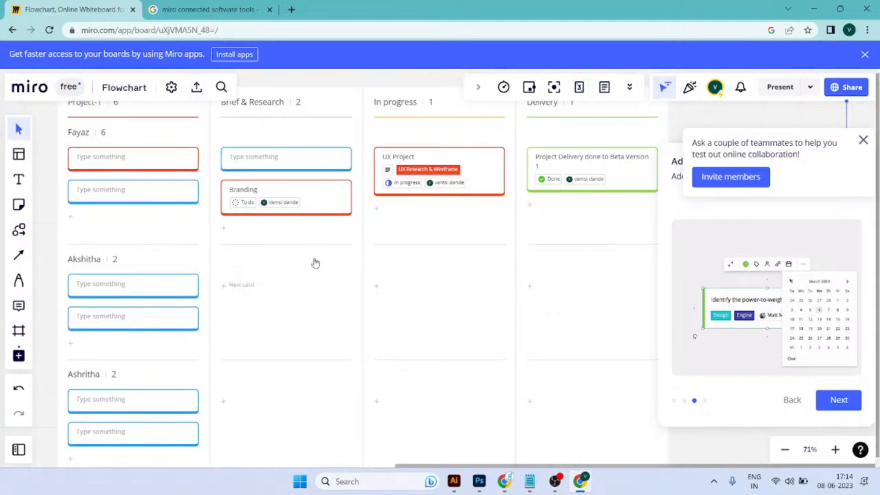
scroll(452, 262, down, 2)
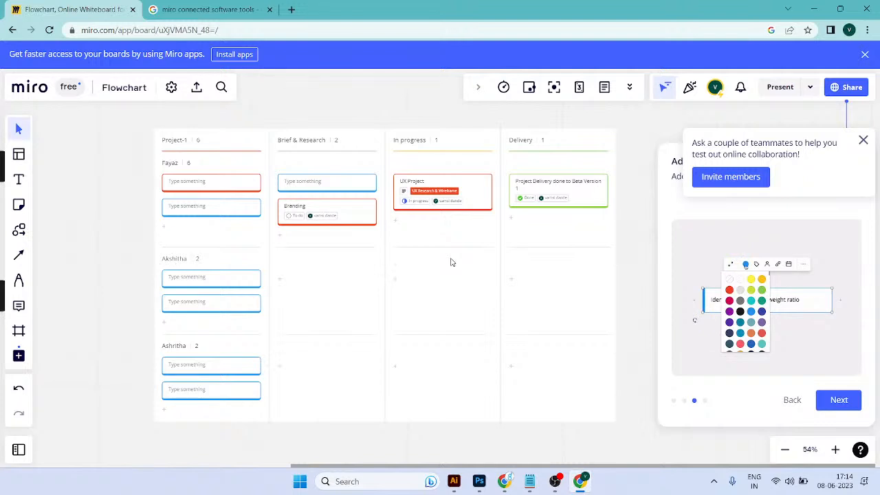
scroll(452, 262, up, 2)
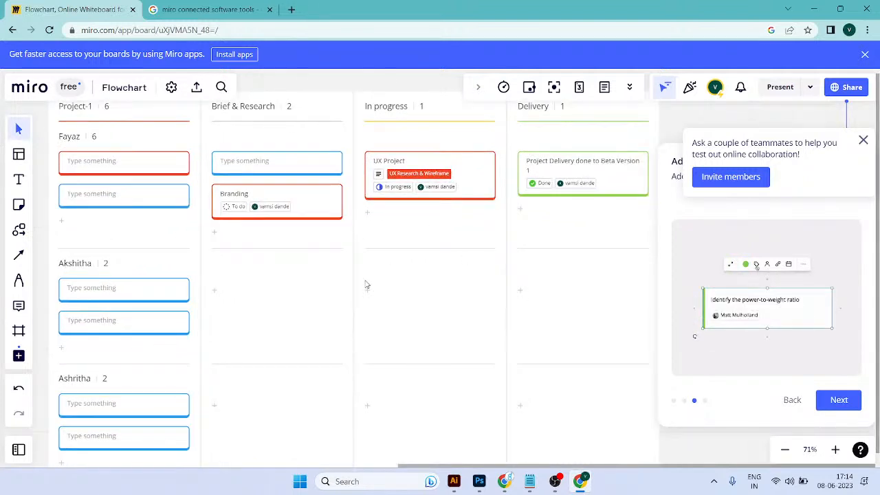
scroll(271, 271, down, 1)
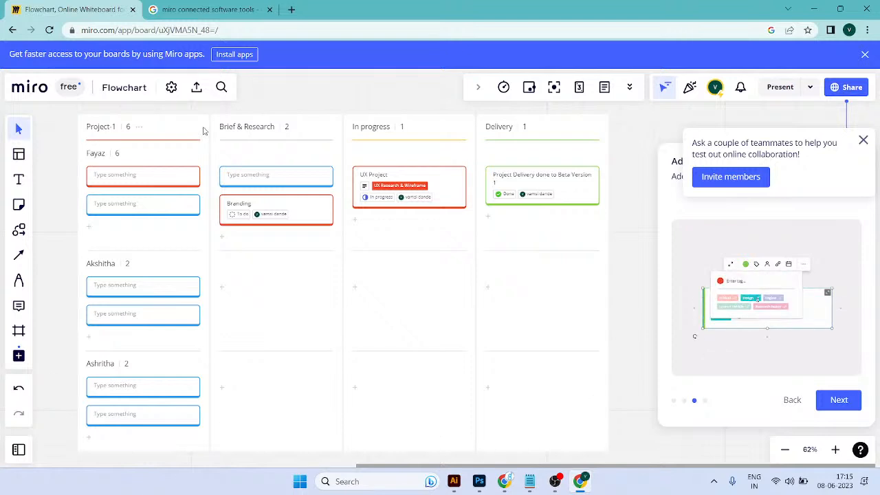
scroll(203, 131, down, 3)
scroll(328, 195, up, 2)
scroll(216, 197, up, 2)
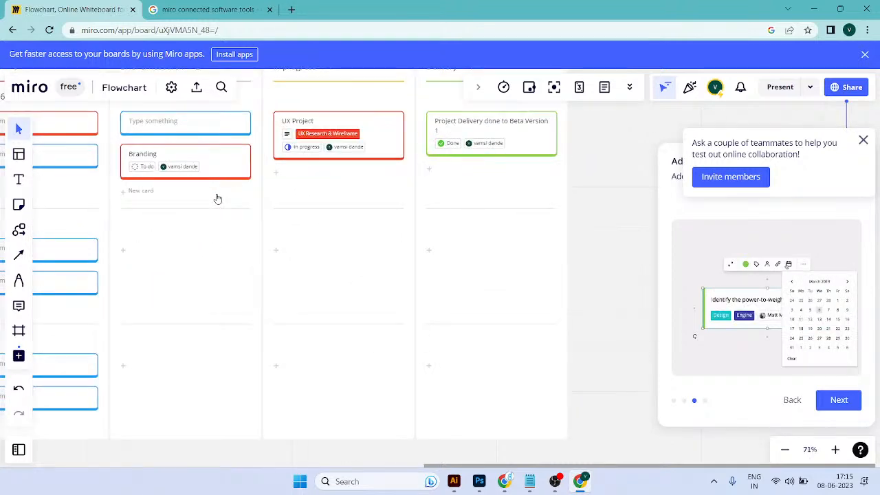
drag(216, 196, 367, 226)
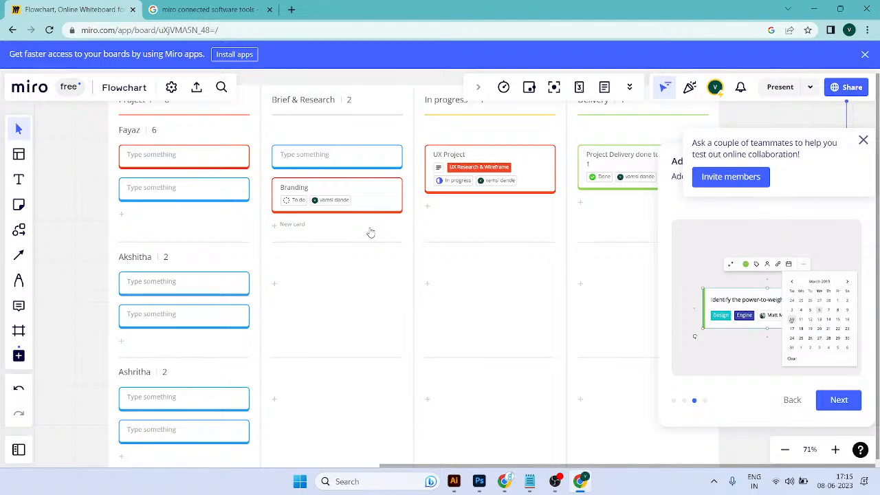
Step: Preview the board's reactions, voting and timer features and close each upgrade offer
scroll(213, 296, down, 5)
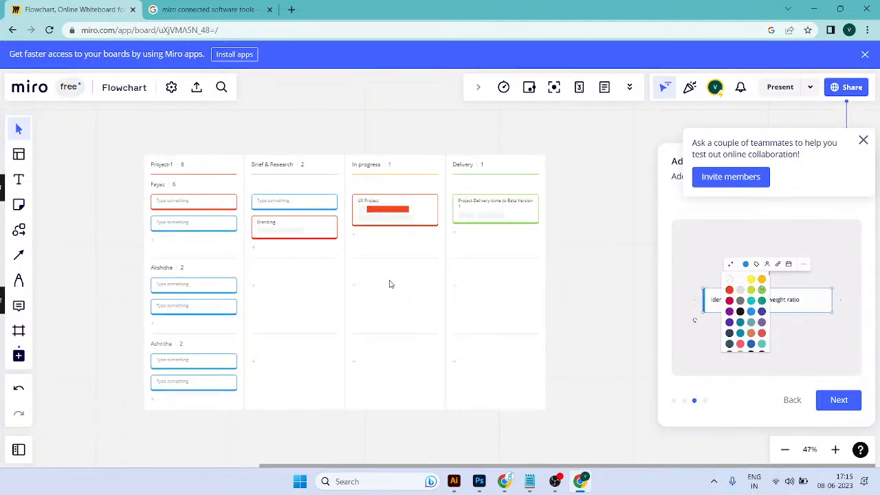
scroll(391, 284, up, 4)
scroll(388, 284, down, 2)
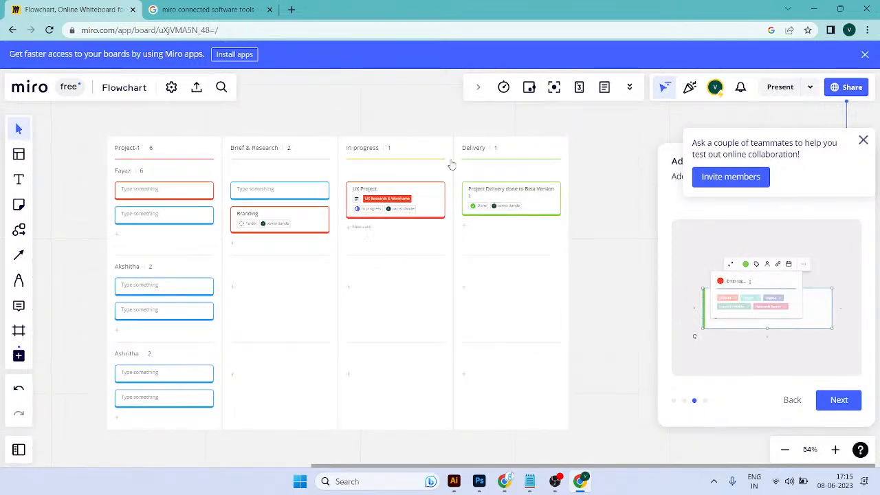
click(691, 87)
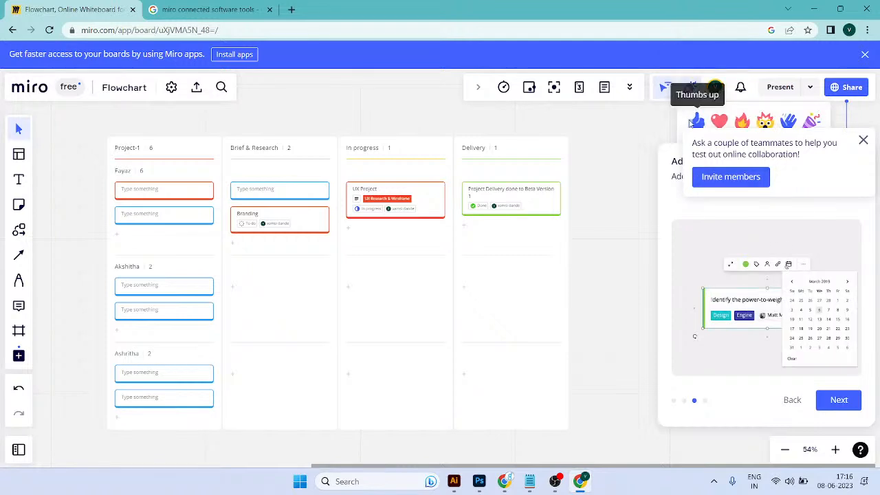
click(529, 88)
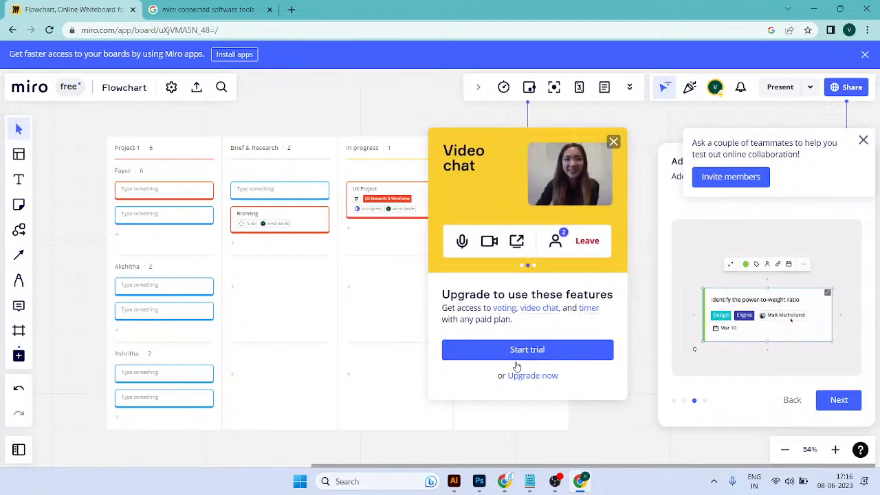
click(613, 142)
click(503, 86)
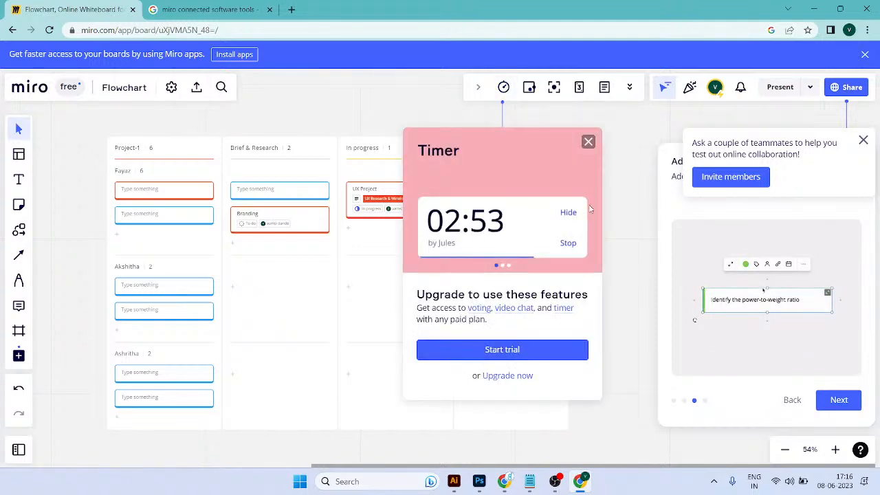
click(588, 141)
click(527, 88)
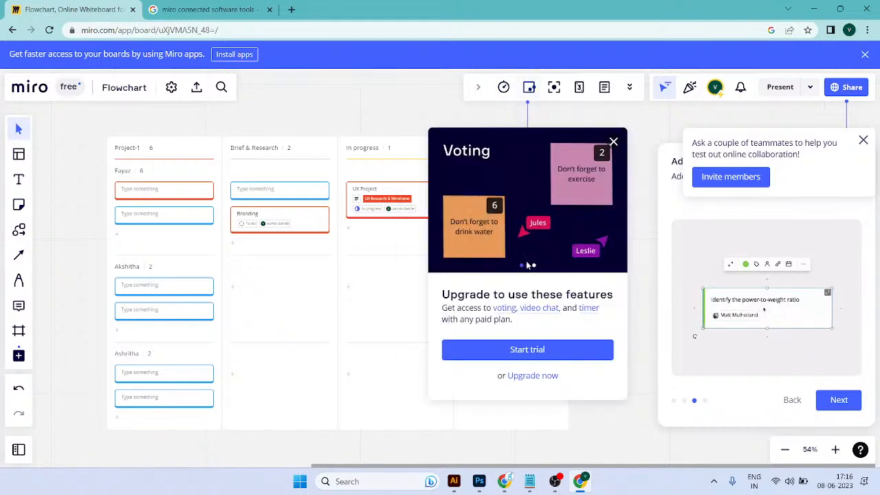
click(614, 141)
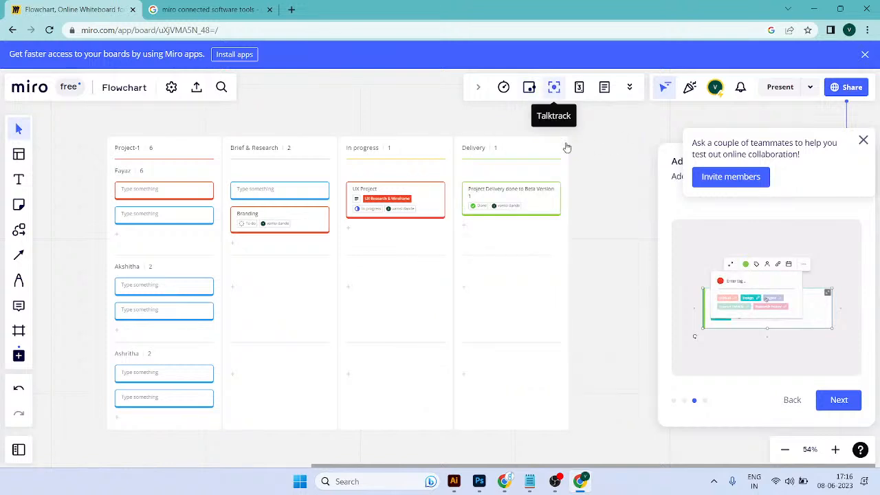
Step: Open Talktrack and preview the Estimation app, dismissing its upgrade offer
click(556, 90)
click(581, 89)
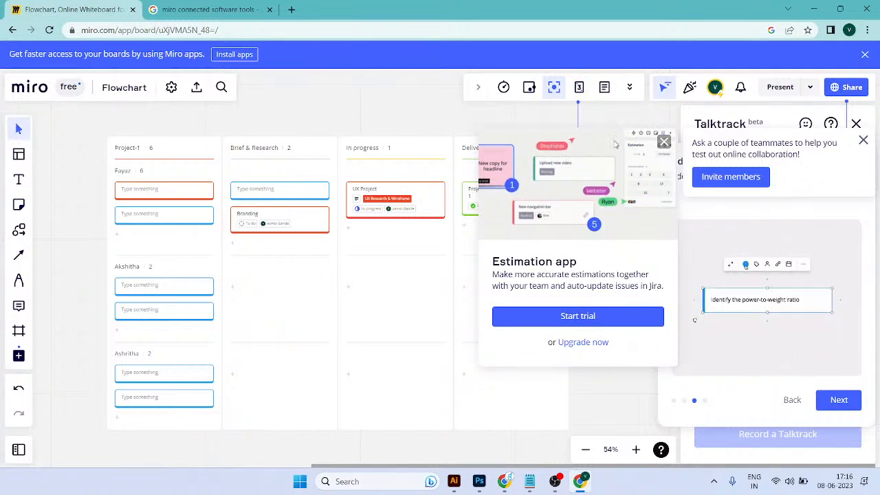
click(602, 88)
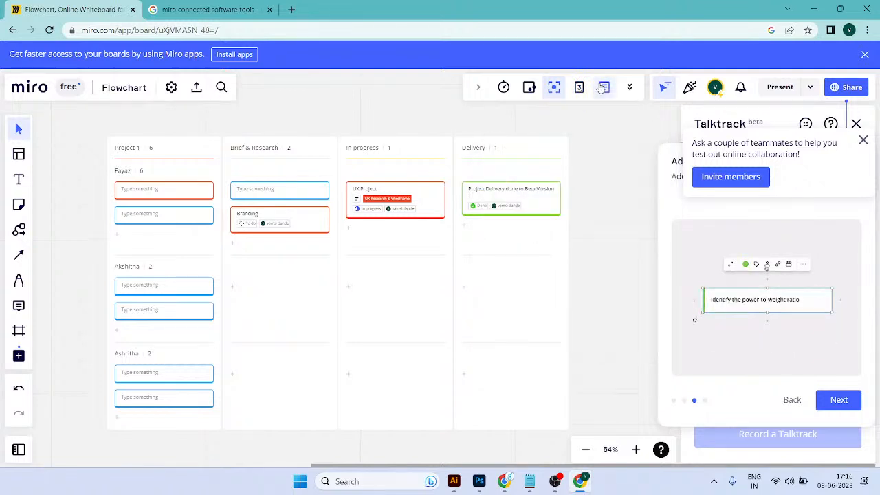
Step: Open the board's note, fill it with the Meeting agenda template, and close the note
click(603, 87)
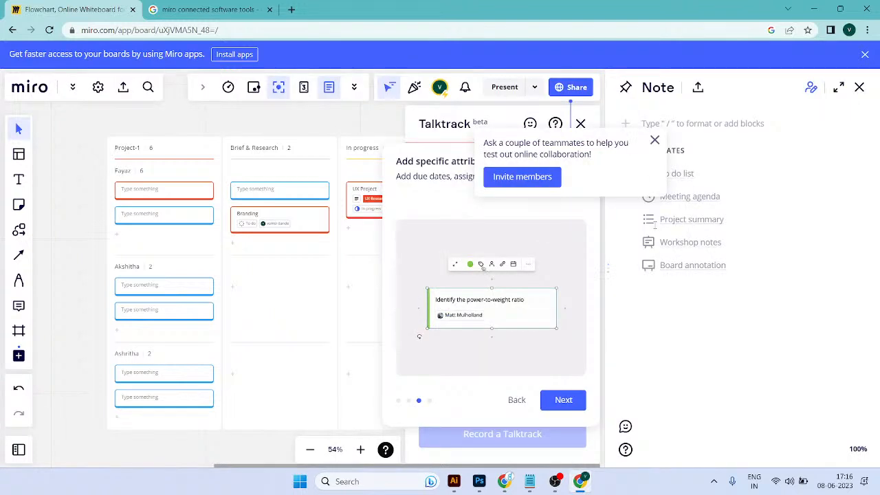
click(689, 196)
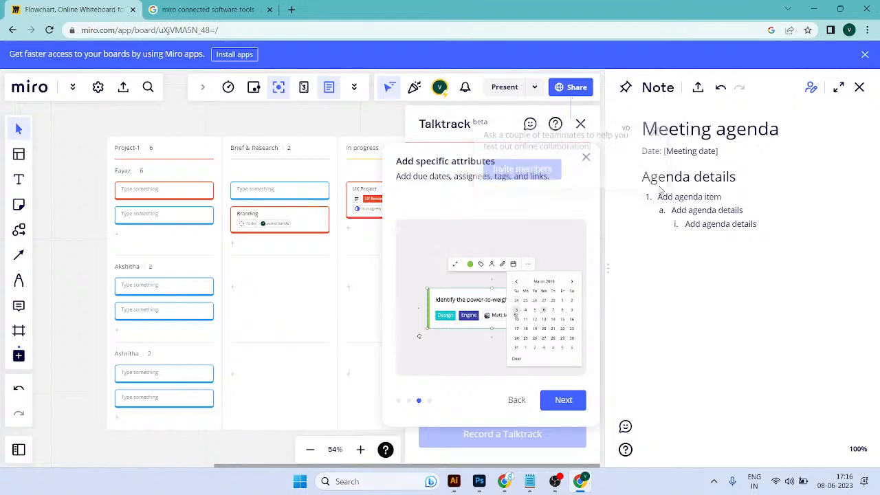
click(585, 156)
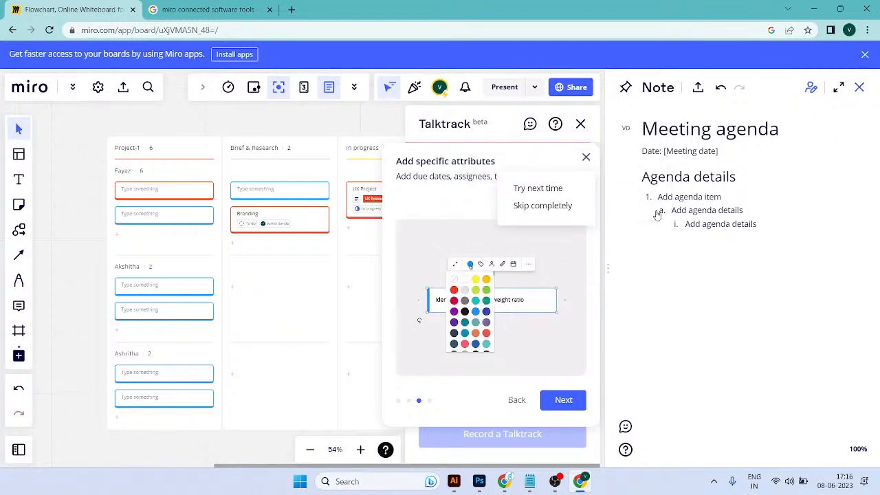
click(856, 91)
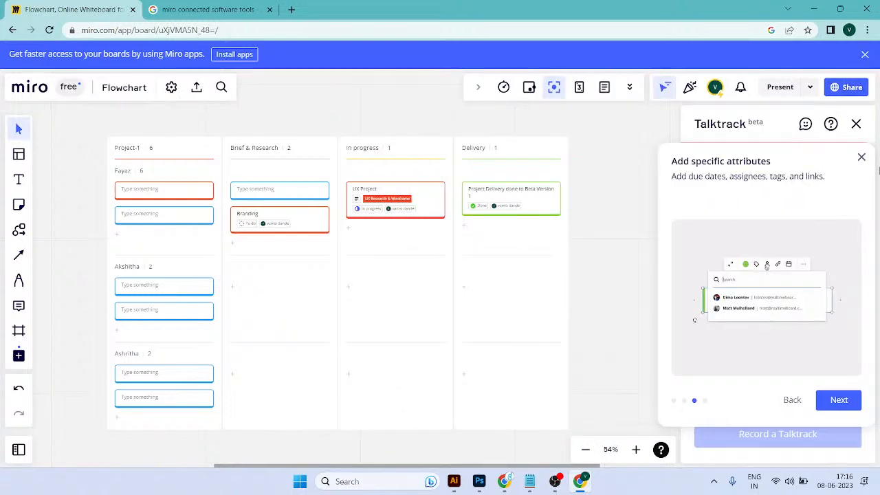
Step: Send thumbs-up, fire, waving-hand and party-popper reactions on the board
click(861, 157)
click(691, 90)
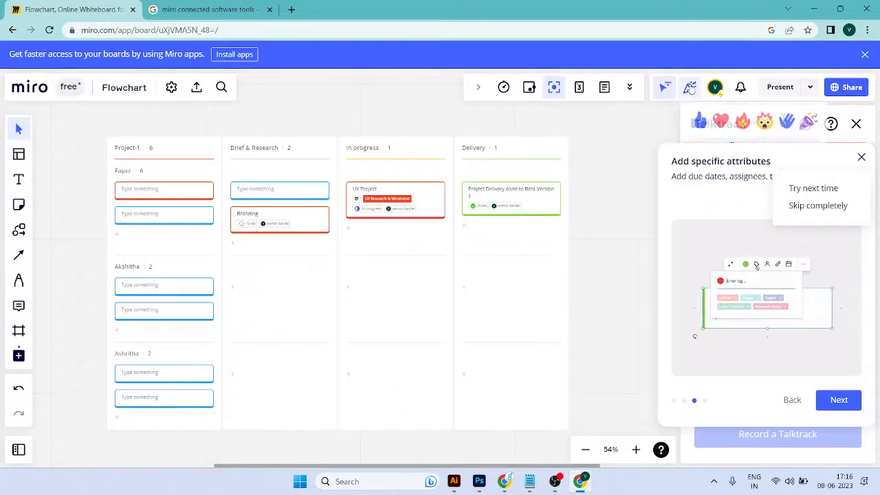
click(697, 126)
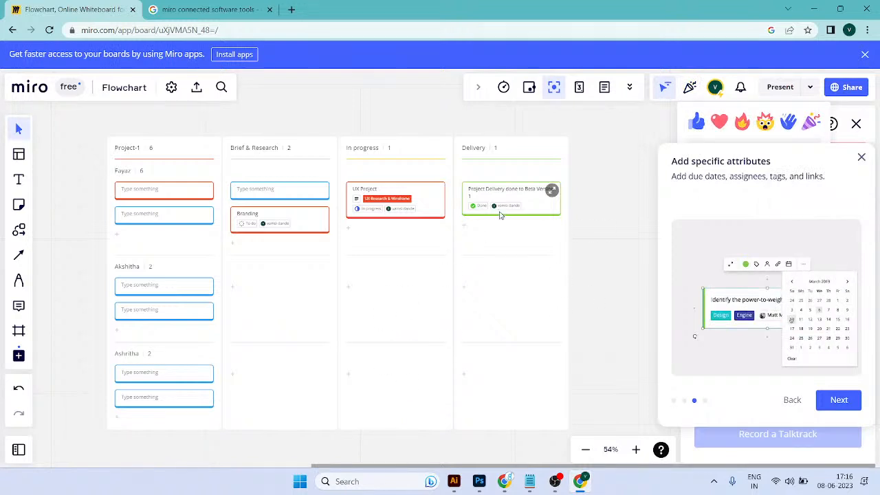
click(689, 121)
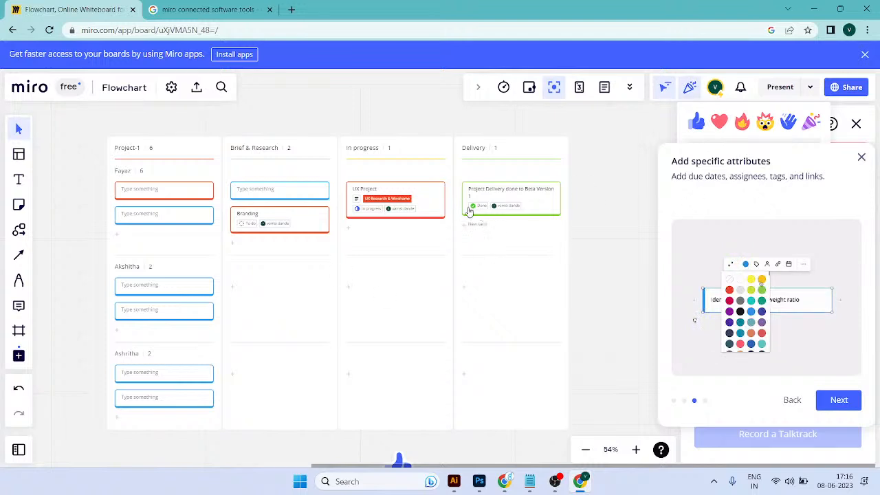
click(743, 124)
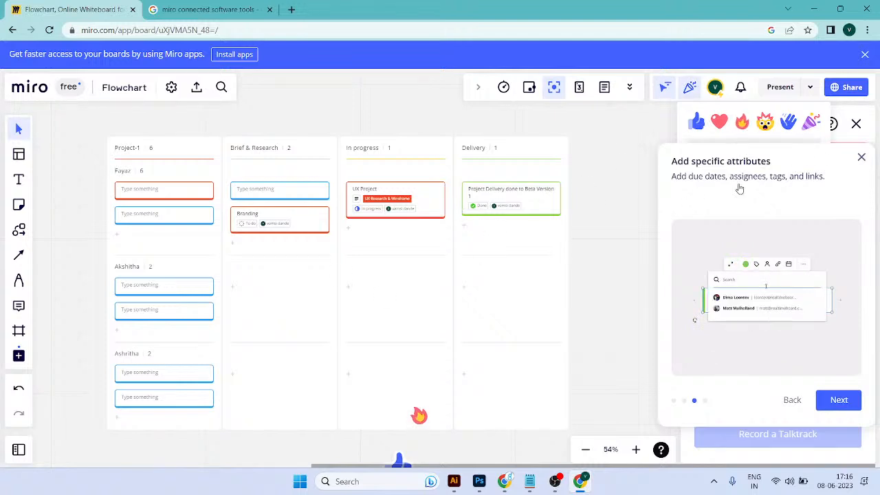
click(788, 124)
click(811, 123)
Step: Present the Kanban board in full screen and view its cards close up
drag(447, 355, 404, 260)
drag(439, 448, 414, 310)
click(399, 385)
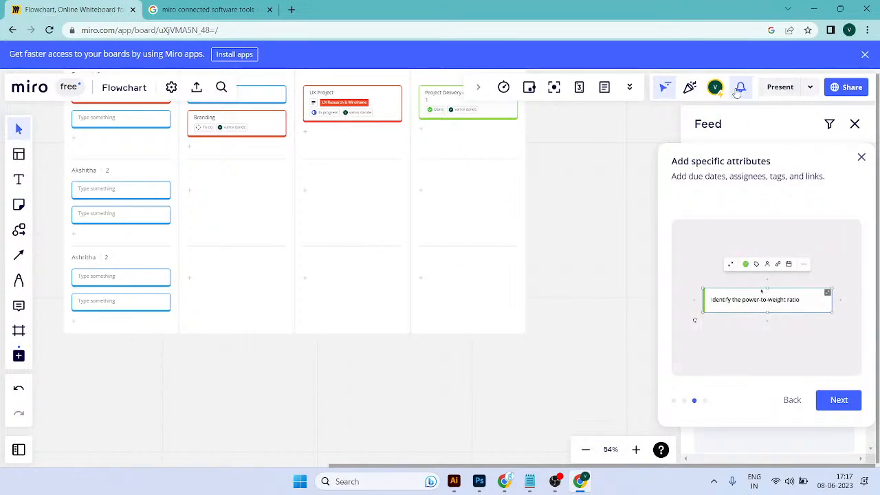
click(789, 89)
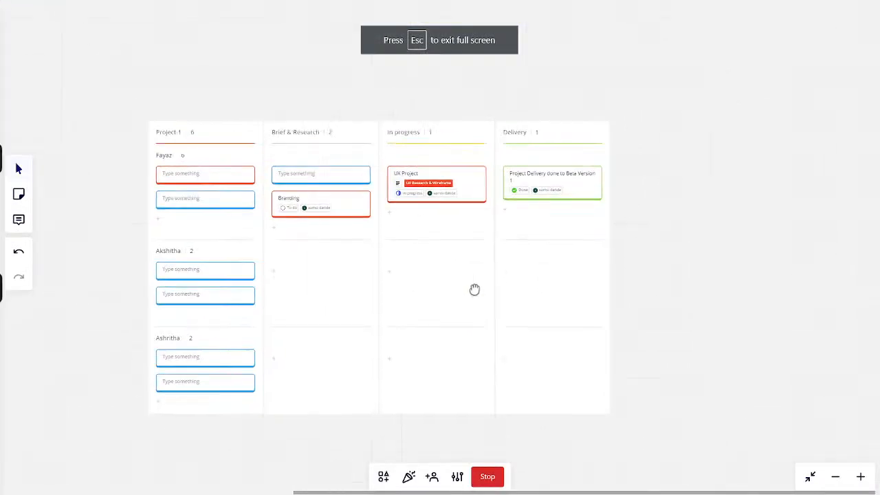
scroll(334, 246, up, 5)
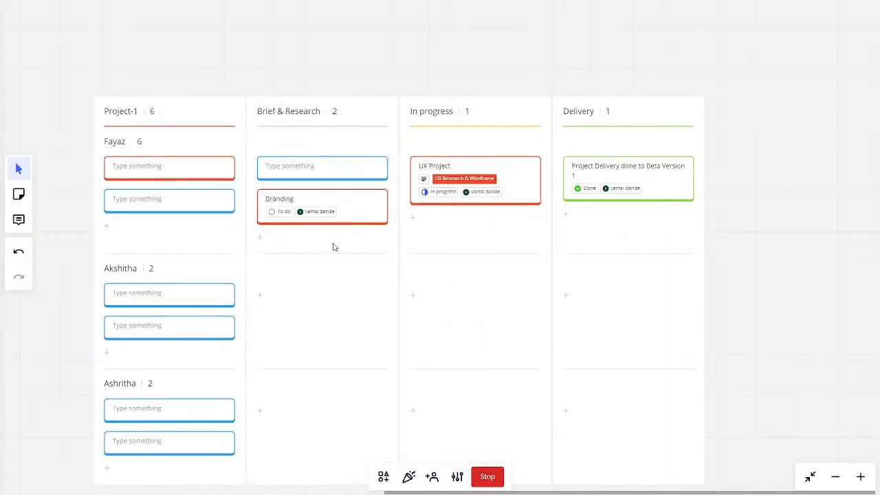
drag(340, 266, 388, 199)
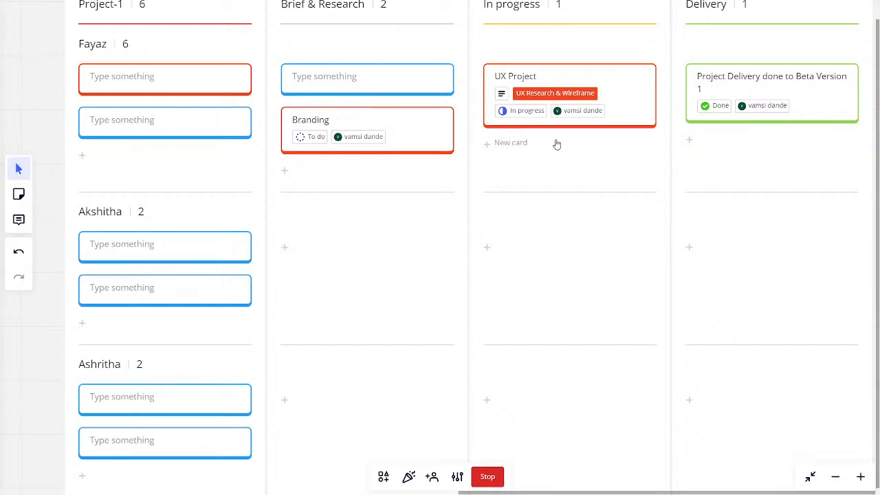
Step: Add two blank cards below the Project Delivery done to Beta Version 1 card in the Delivery column
drag(582, 173, 500, 206)
click(653, 131)
click(608, 174)
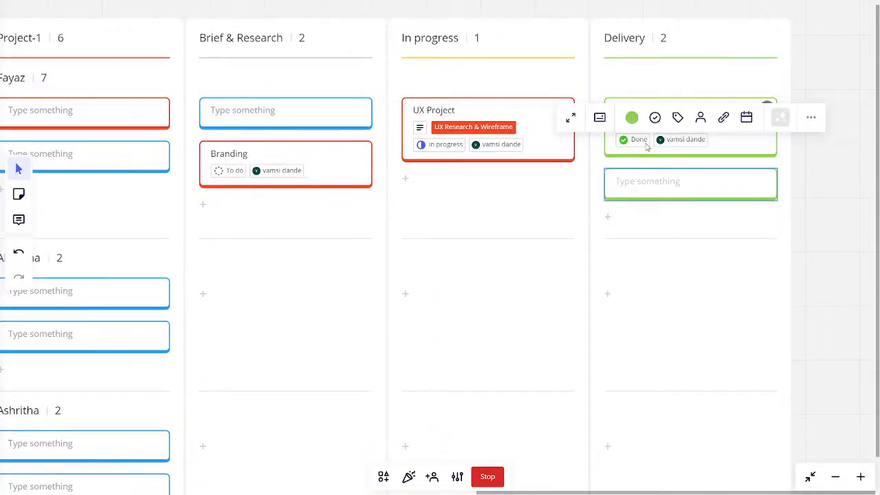
shift+click(722, 181)
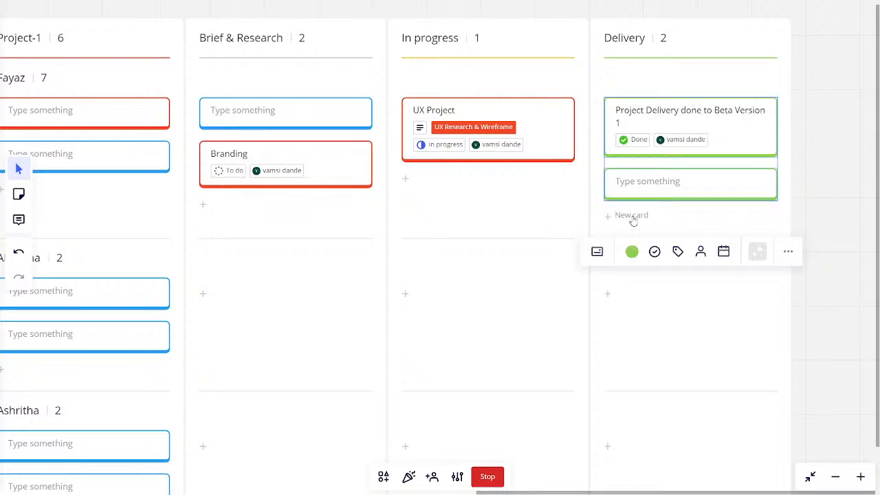
click(626, 218)
Step: Remove the status from all three Delivery cards at once and set their status to Done
click(698, 141)
shift+click(690, 188)
shift+click(672, 229)
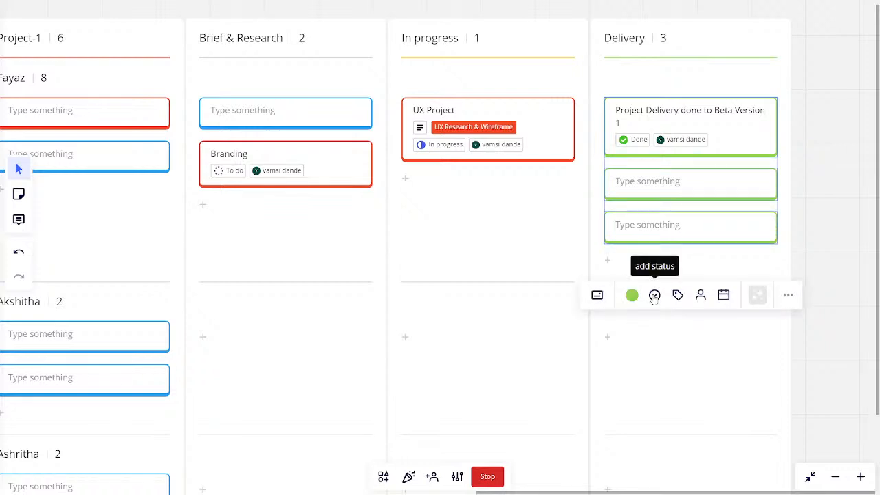
click(657, 297)
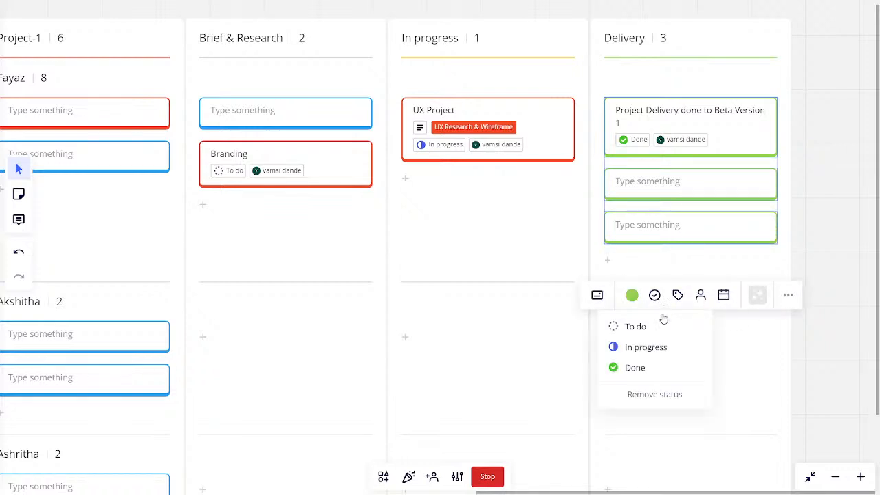
click(652, 395)
click(654, 295)
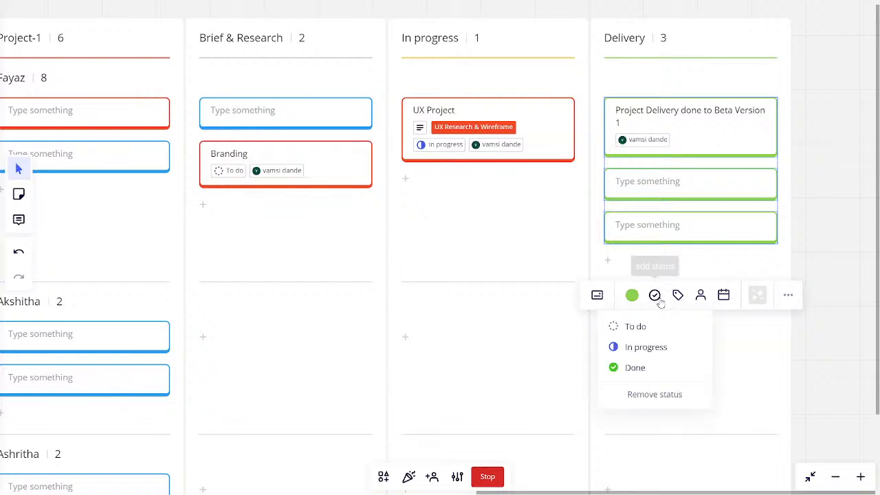
click(658, 366)
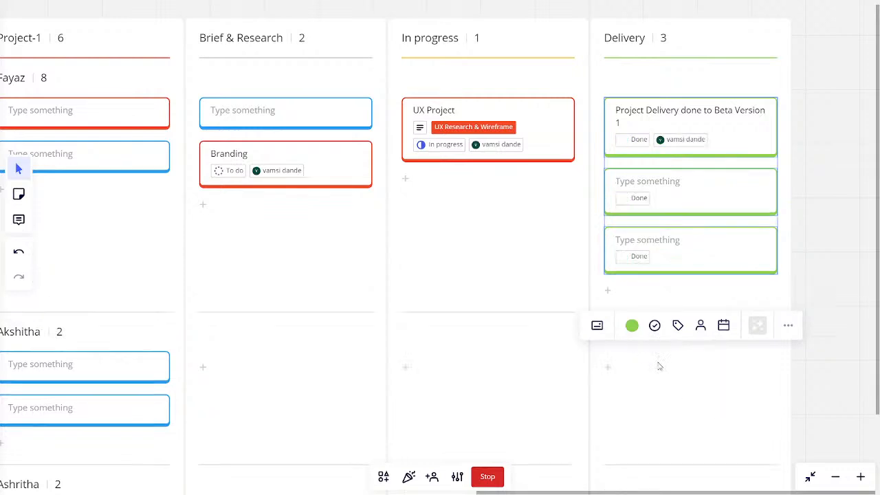
Step: Try converting the three selected Delivery cards into sticky notes, dismiss the sorting tip, and undo the conversion
click(598, 328)
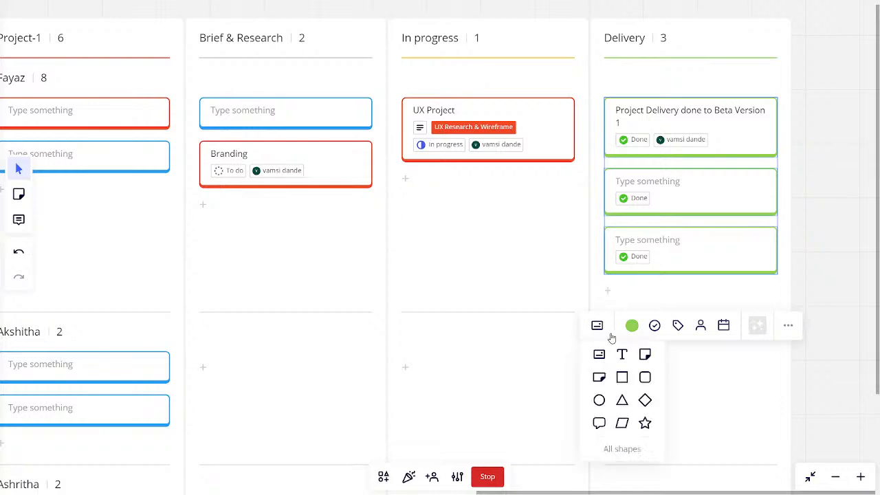
click(645, 356)
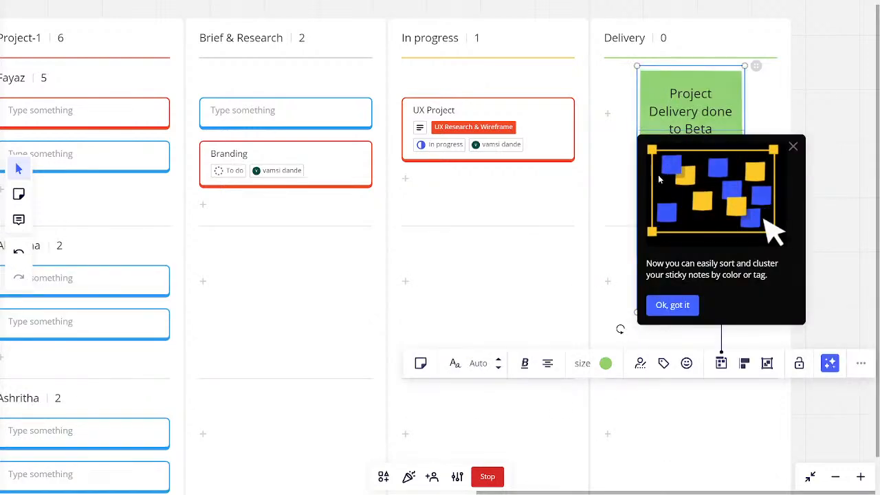
click(664, 306)
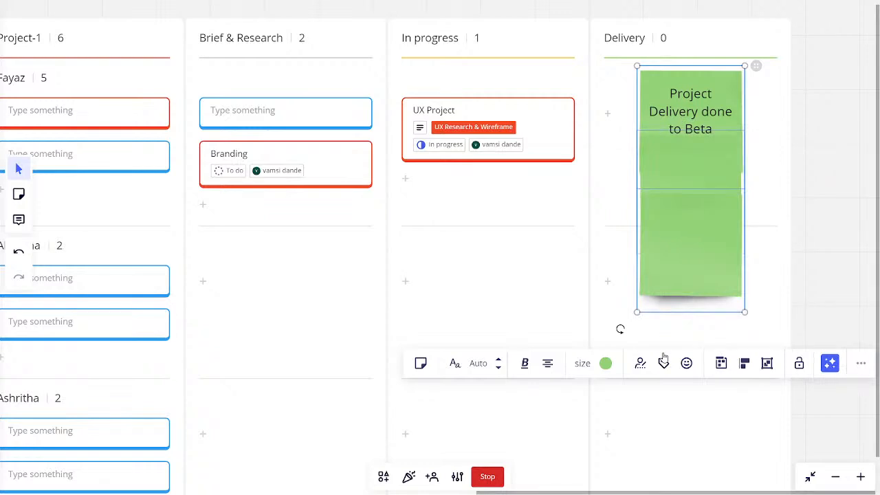
key(ctrl+z)
Step: Add another blank card to the Delivery column and assign all four Delivery cards to the board member together
click(623, 275)
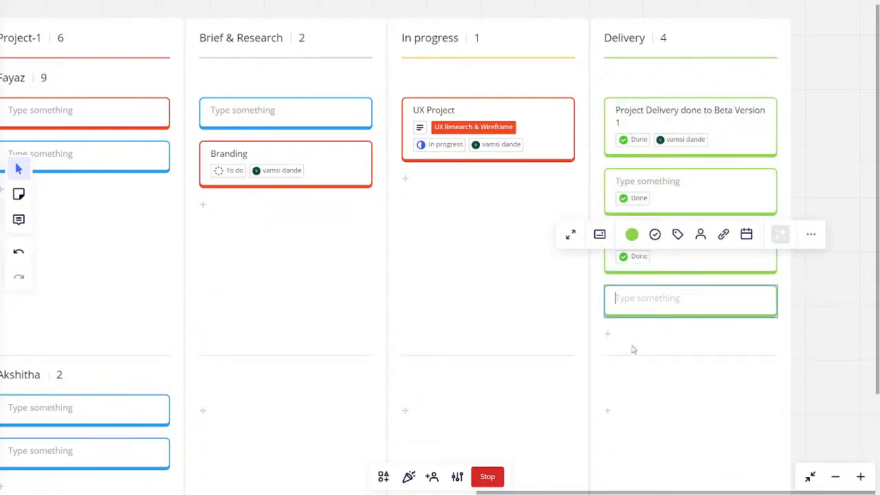
click(705, 332)
shift+click(700, 152)
shift+click(704, 204)
shift+click(704, 241)
shift+click(703, 295)
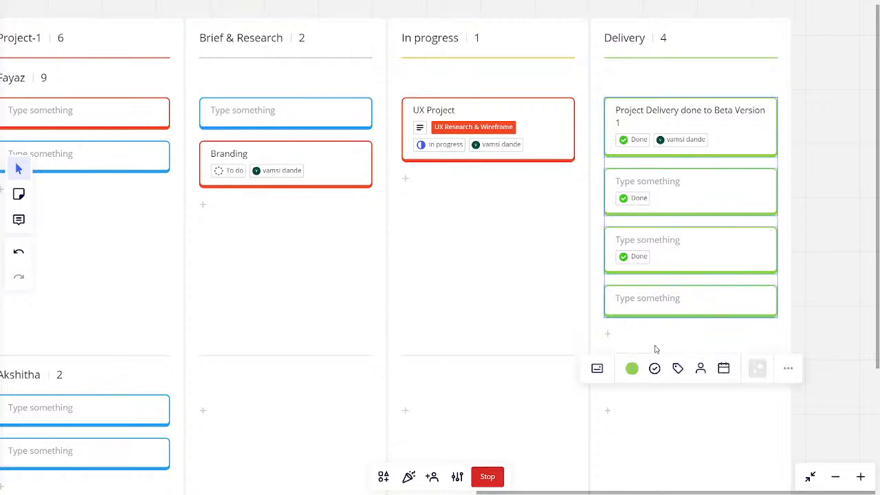
click(703, 372)
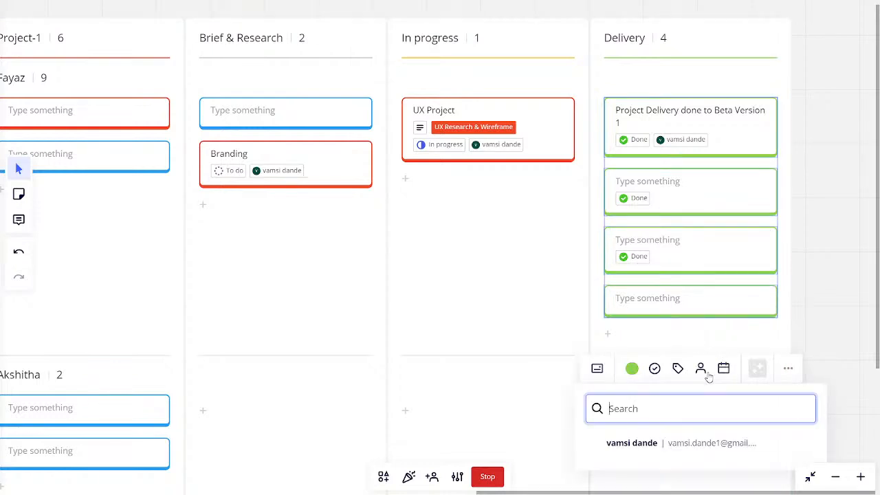
scroll(811, 383, down, 2)
scroll(713, 318, up, 2)
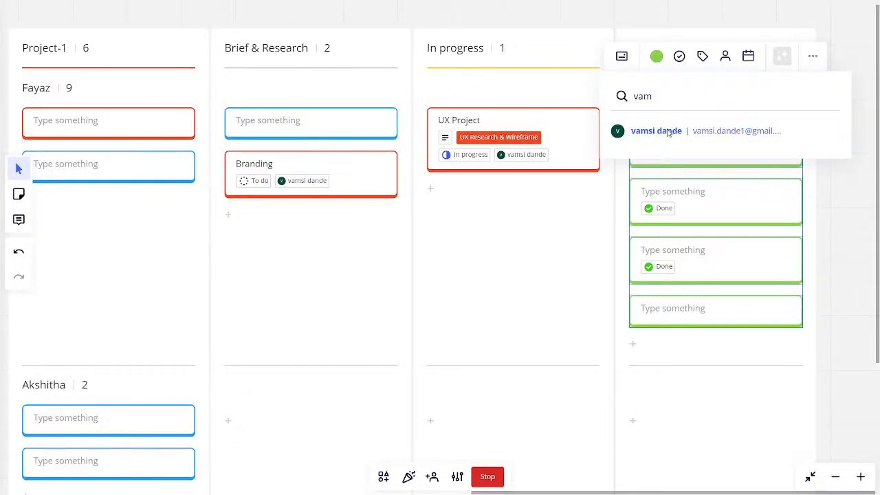
click(655, 131)
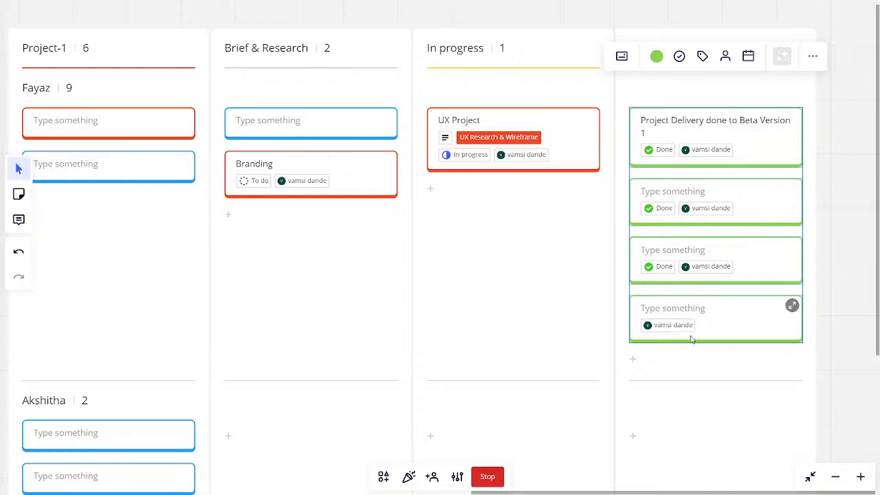
click(702, 361)
drag(658, 290, 652, 288)
click(826, 332)
click(766, 328)
shift+click(752, 262)
shift+click(745, 186)
shift+click(745, 141)
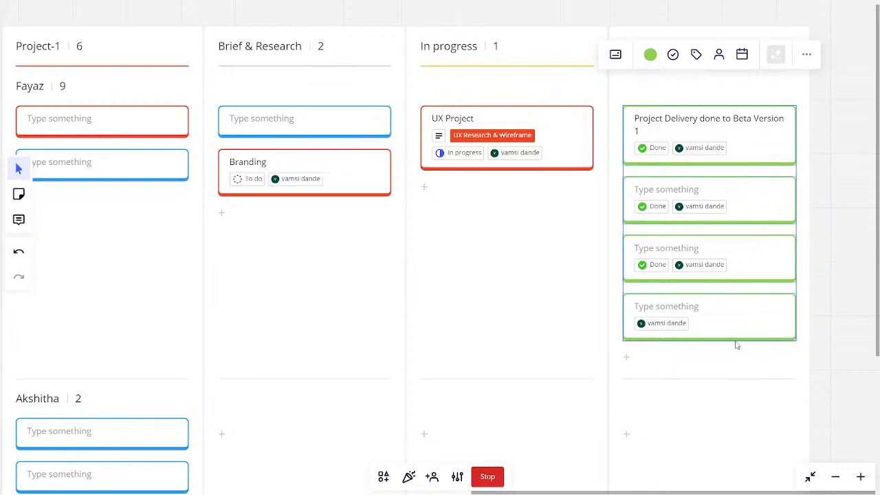
Step: Open the details of the last blank card in the Delivery column and set its status to Done
click(786, 304)
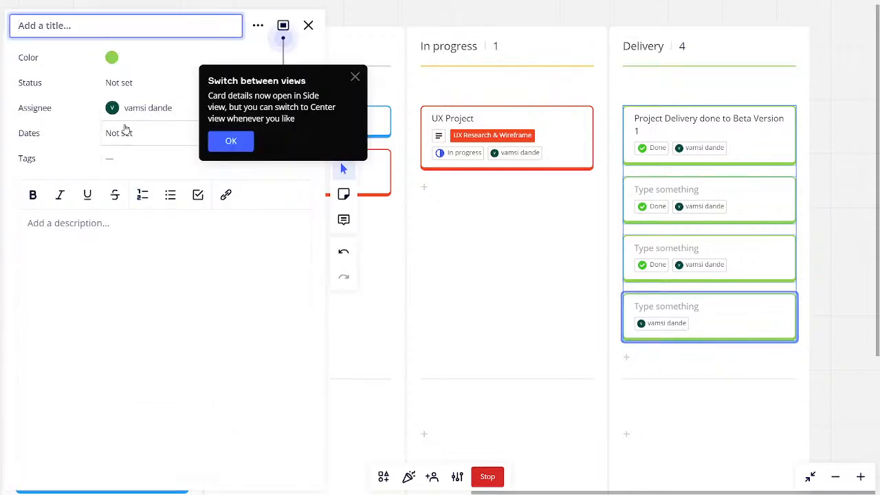
click(124, 132)
click(119, 81)
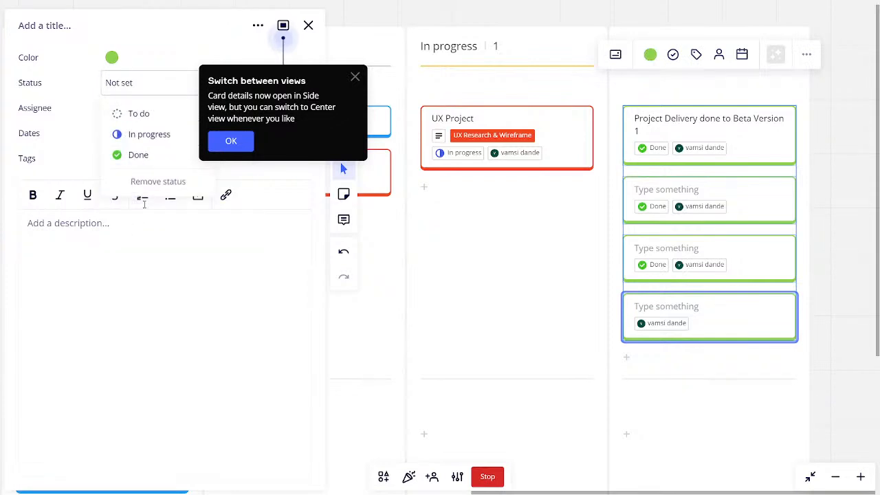
click(146, 154)
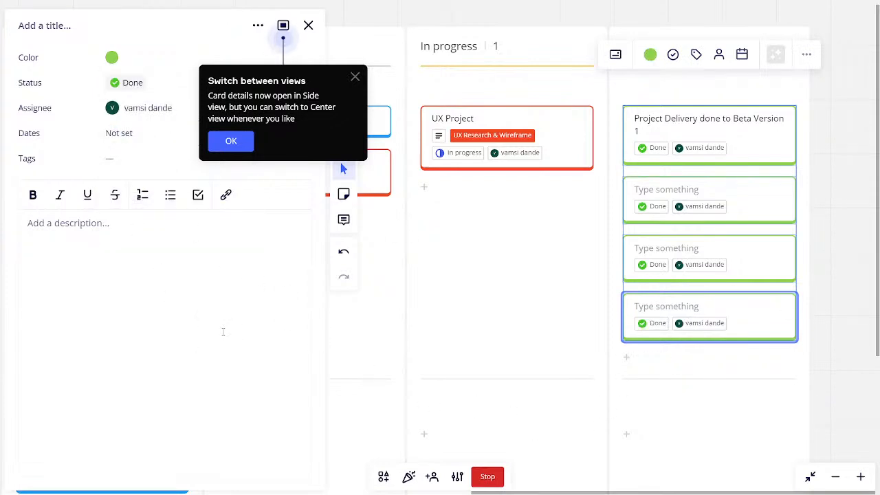
Step: Fill the card's description with the placeholder lines "fsadfsdfsdfksdfjdsfj", "asd", "fsda", "f", "asdf" and "sa", and close its details
click(107, 274)
text(fsadfsdfsdfksdfjdsfj asd fsda f asdf sa)
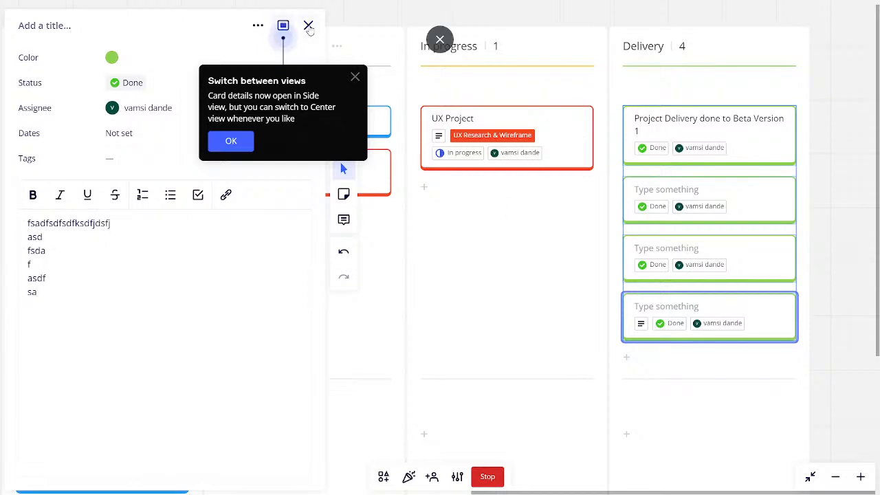
click(309, 26)
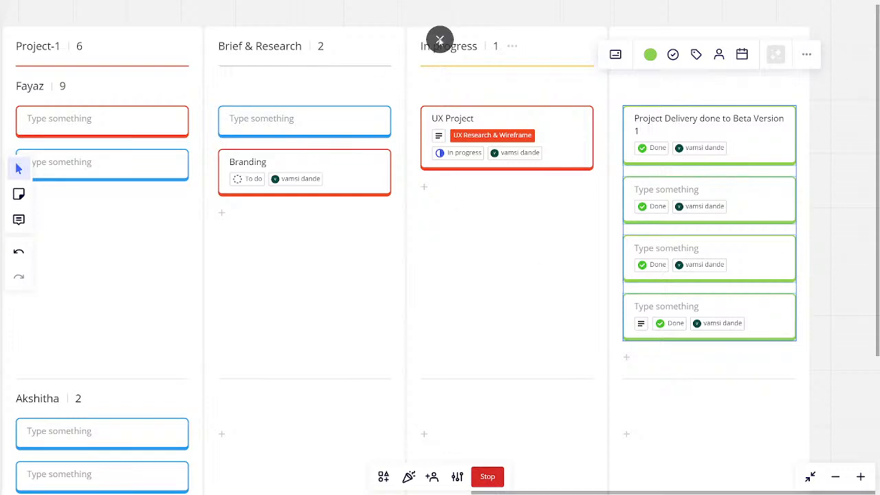
Step: Leave full-screen mode and end the board presentation, returning to the normal editing view of the Kanban board
key(F11)
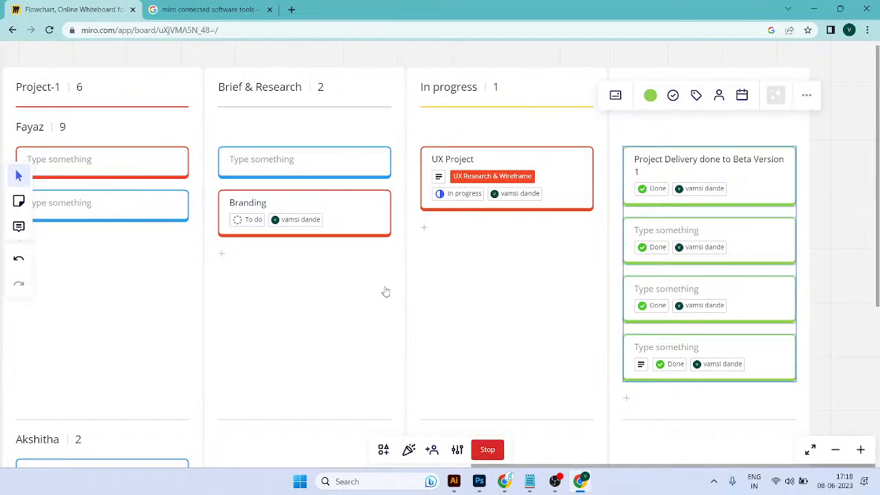
scroll(384, 294, down, 4)
scroll(633, 309, down, 5)
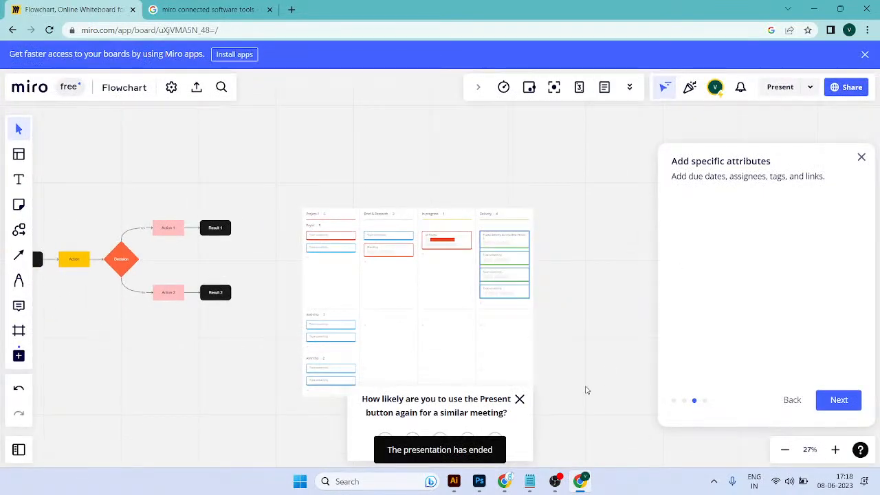
scroll(535, 330, up, 5)
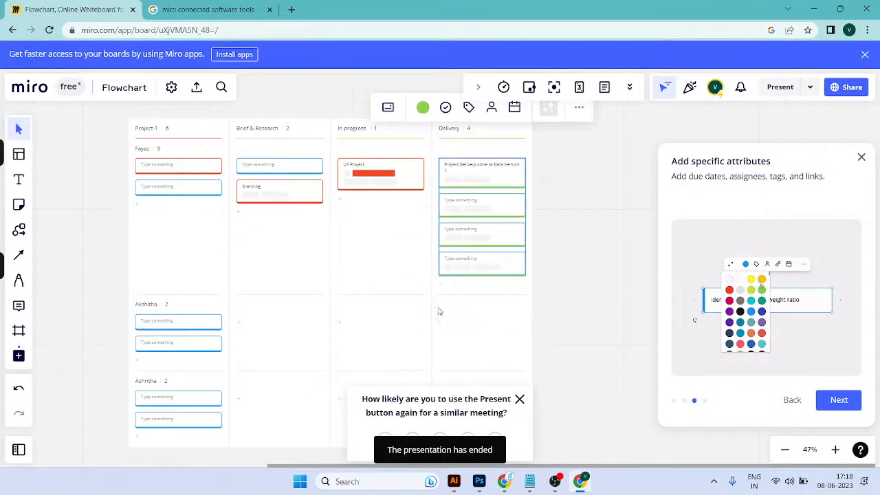
drag(440, 312, 521, 292)
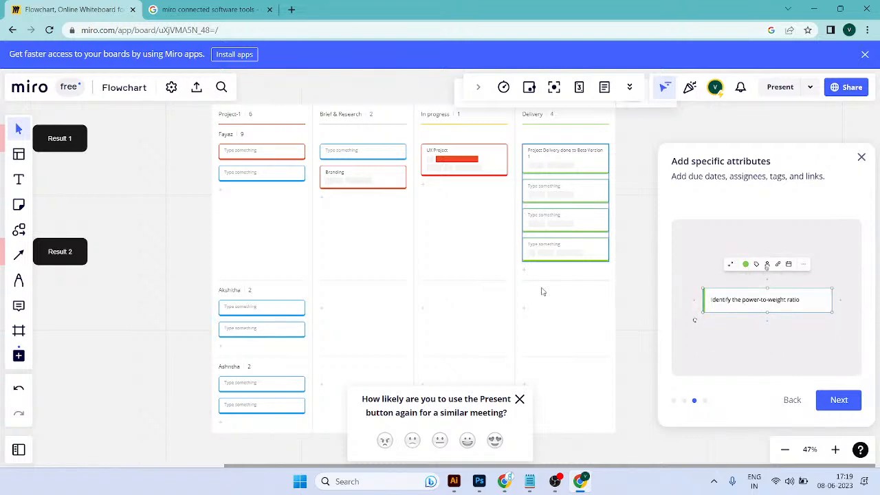
Step: Browse the template library's categories from Community Templates and Icebreakers through the use cases to Research & Design
click(19, 154)
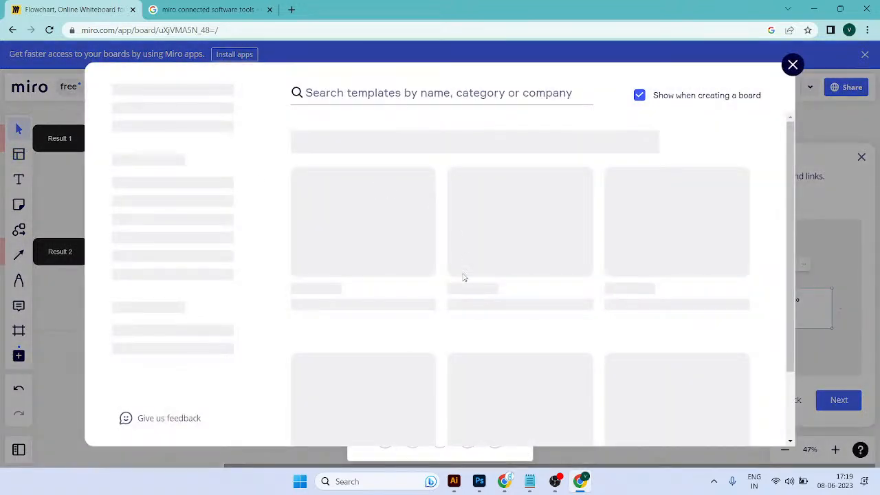
click(165, 238)
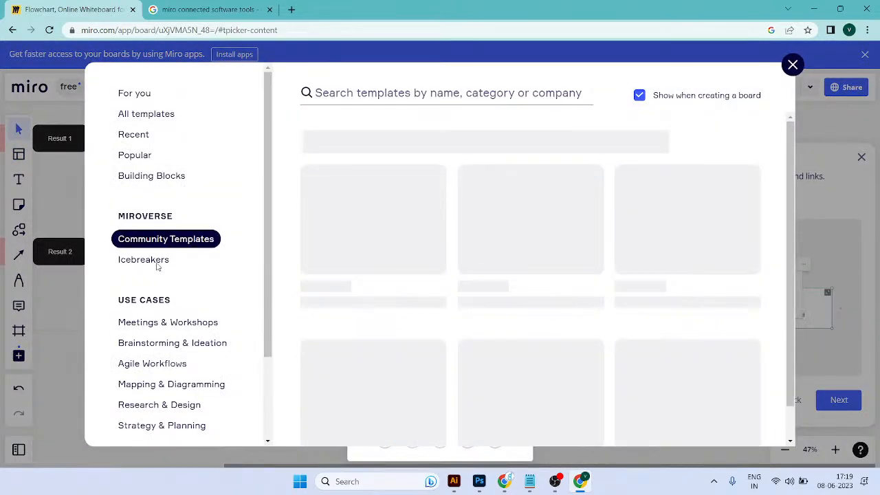
click(154, 261)
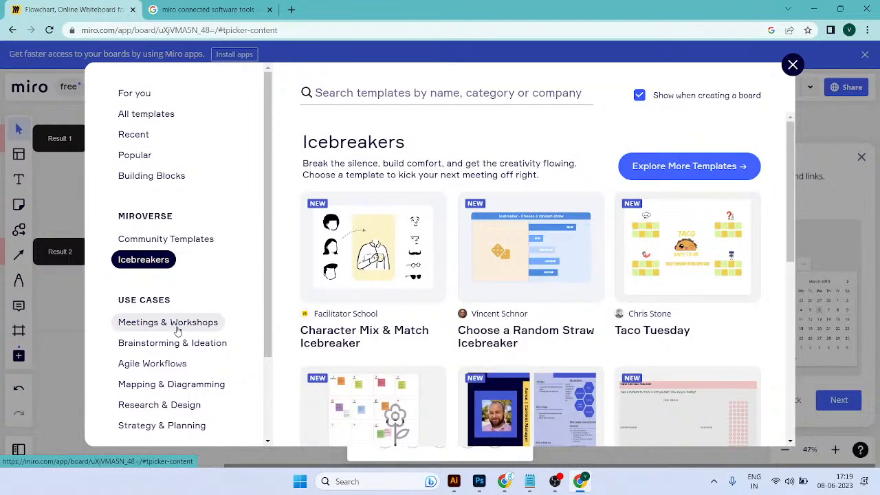
click(176, 323)
scroll(177, 334, down, 1)
click(175, 286)
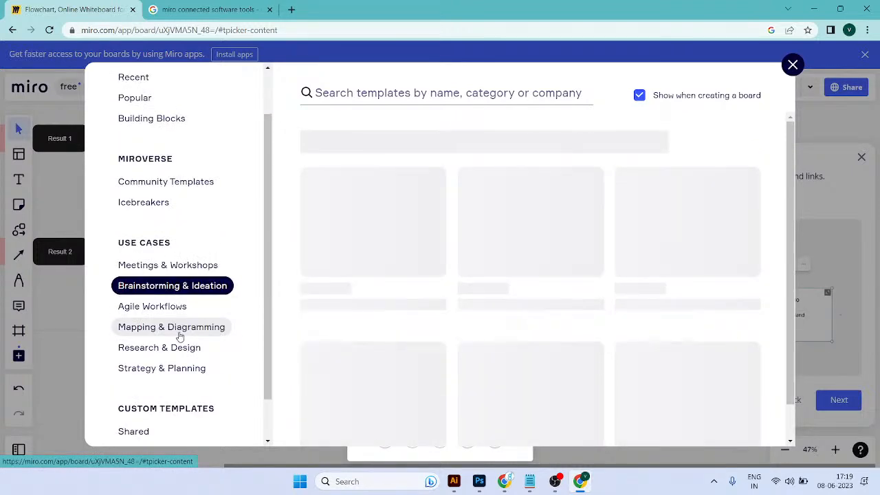
click(177, 307)
click(186, 333)
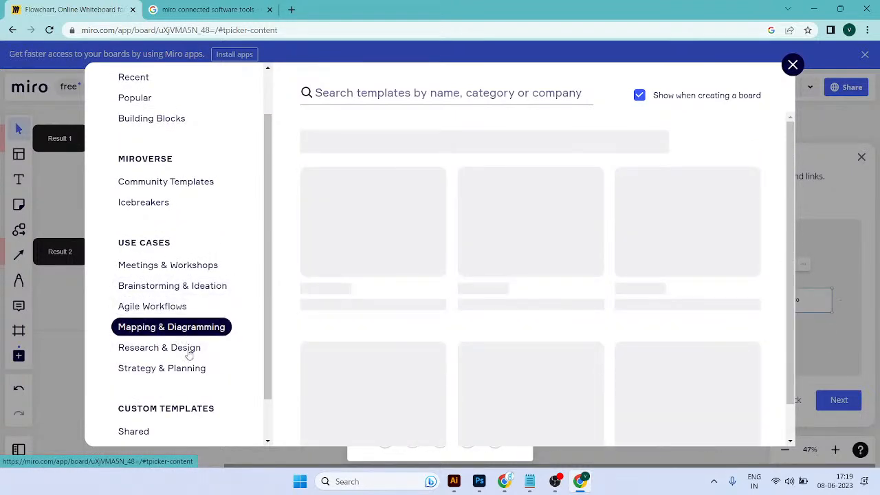
click(200, 350)
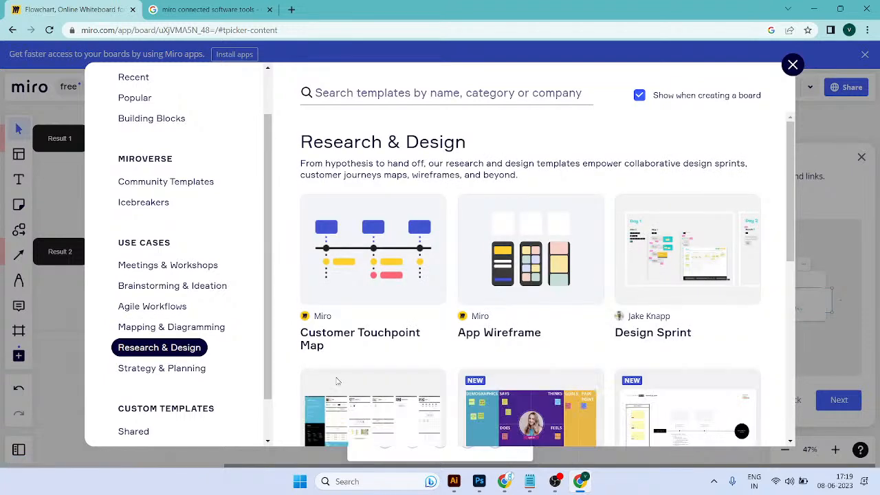
Step: Add the Persona Empathy Map template from Research & Design to the board and move past the card attributes tip
scroll(695, 275, down, 5)
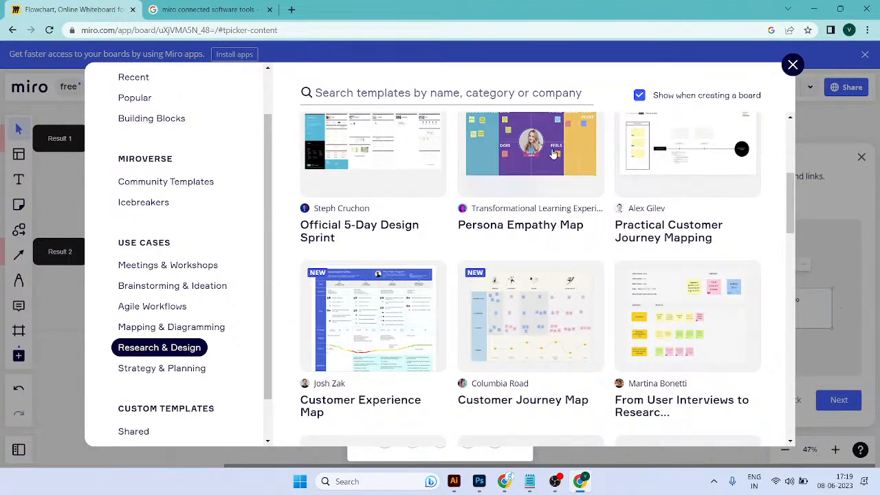
click(554, 153)
click(209, 257)
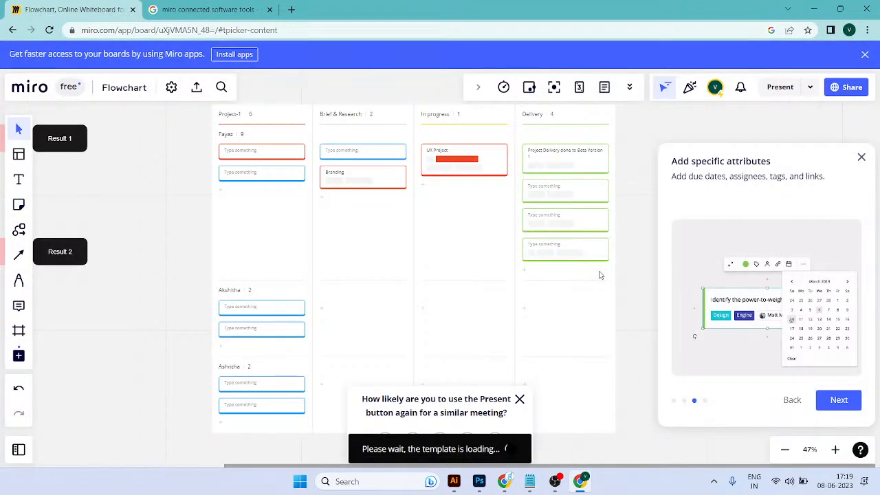
click(851, 402)
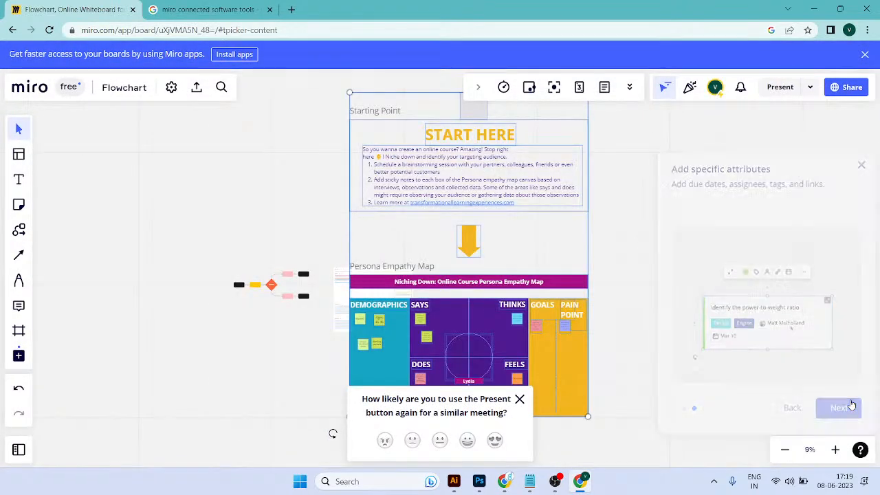
Step: Examine the Persona Empathy Map's Demographics, Says, Thinks, Does, Feels, Goals and Pain Point sections and their sticky notes
scroll(526, 316, down, 2)
scroll(526, 317, up, 4)
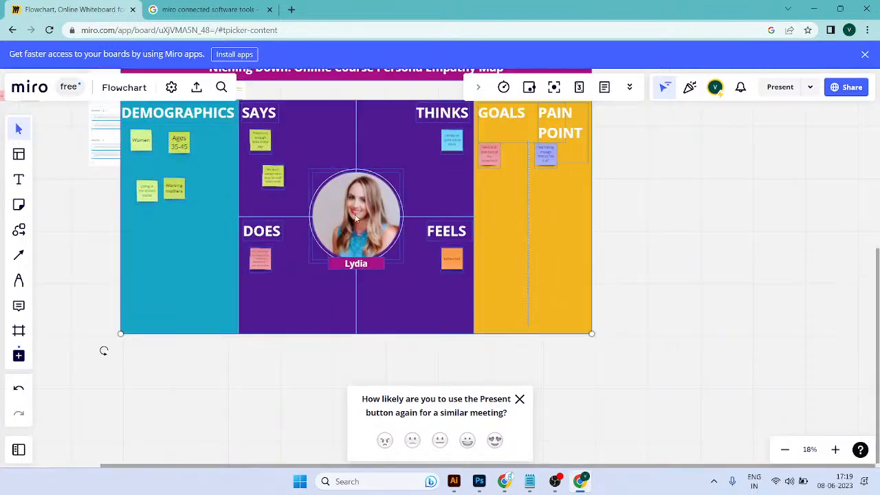
scroll(242, 149, up, 1)
scroll(251, 175, up, 3)
drag(288, 200, 403, 278)
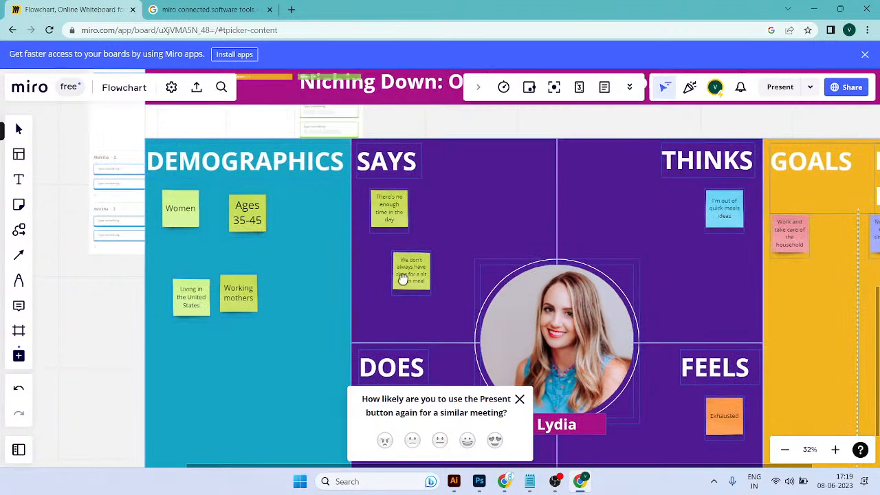
scroll(317, 225, down, 3)
drag(436, 223, 398, 213)
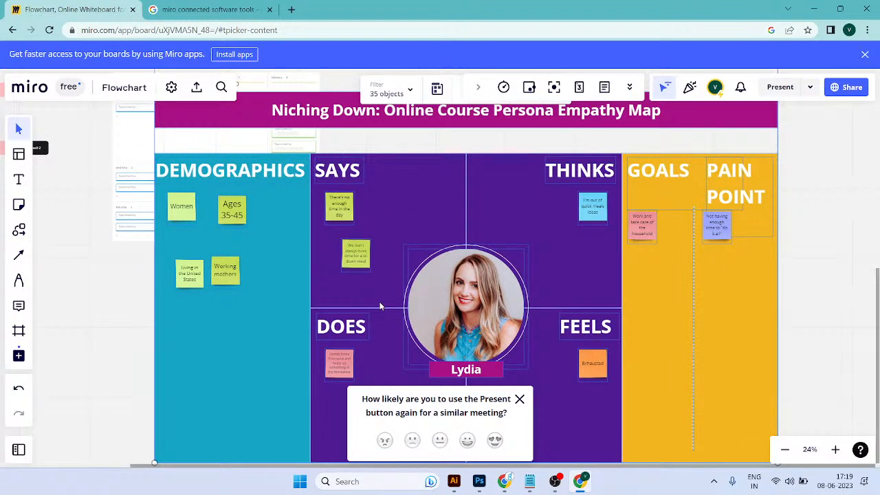
scroll(380, 306, down, 1)
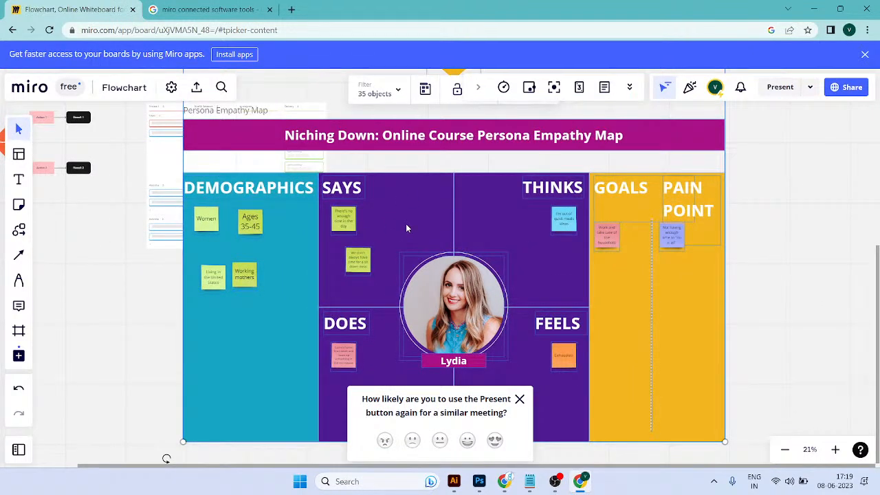
scroll(550, 240, down, 1)
drag(530, 315, 540, 264)
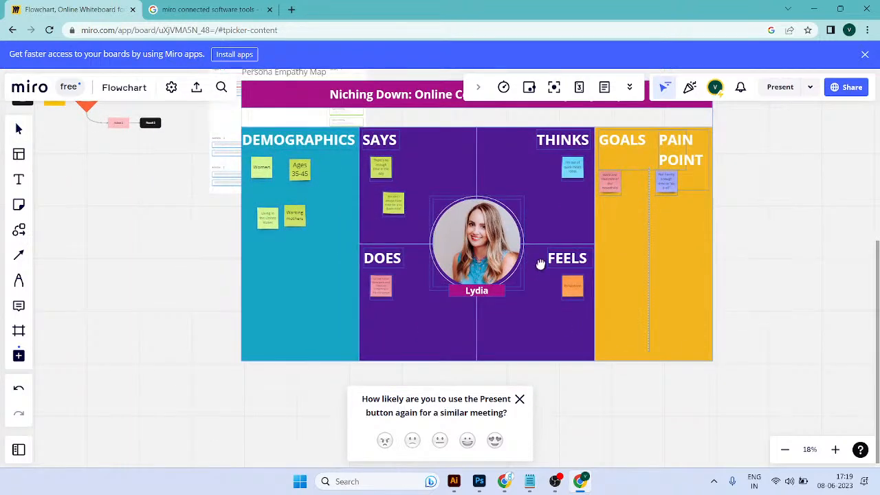
scroll(540, 264, up, 1)
scroll(522, 289, up, 3)
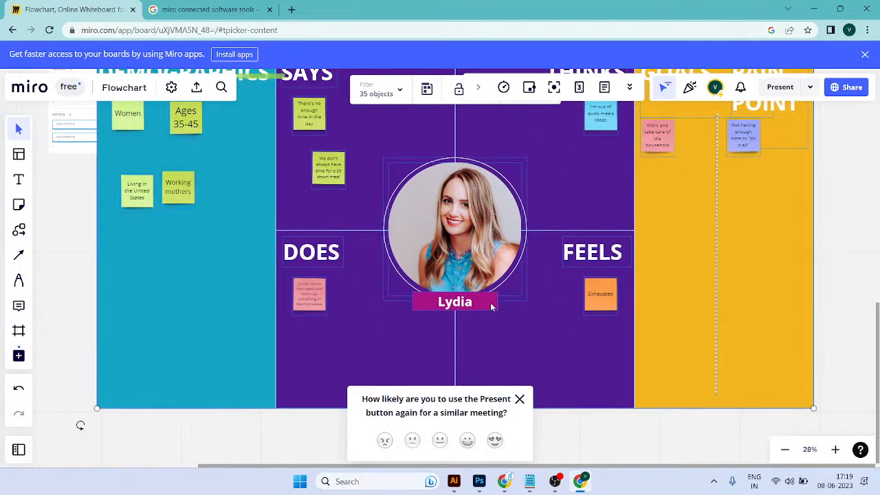
drag(660, 140, 635, 240)
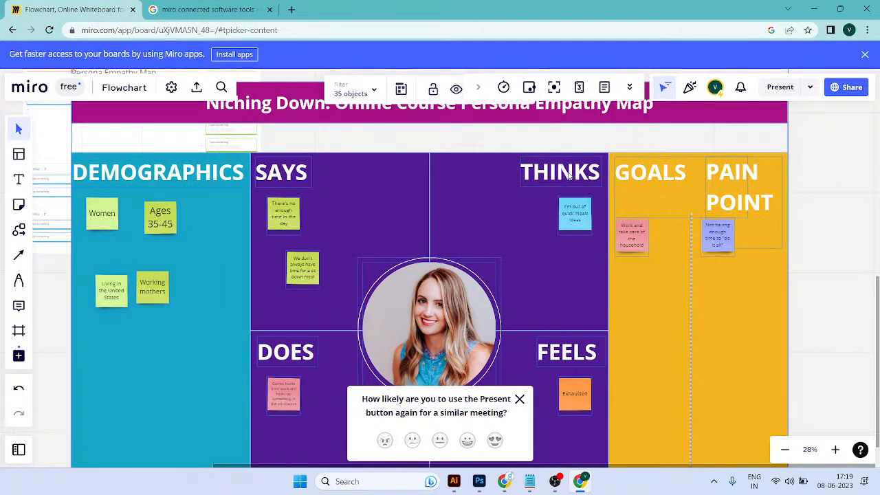
Step: Move the whole Persona Empathy Map template to the right, away from the Kanban board
drag(213, 190, 283, 178)
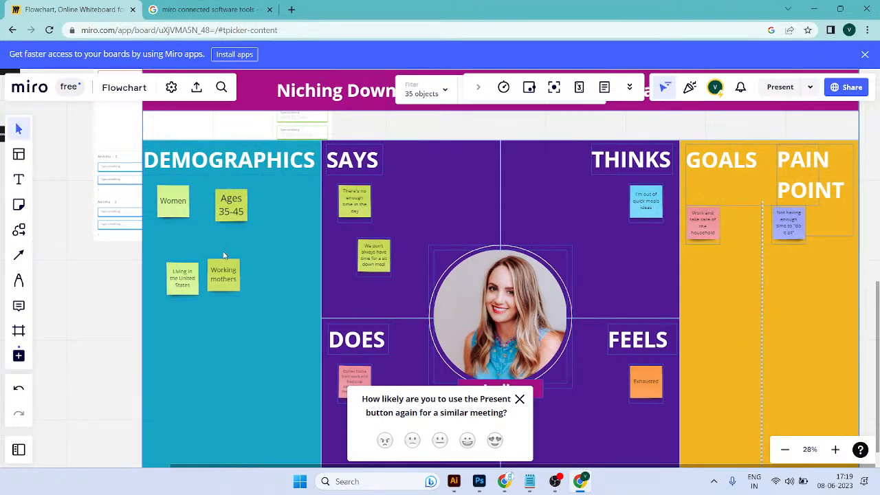
scroll(268, 293, down, 3)
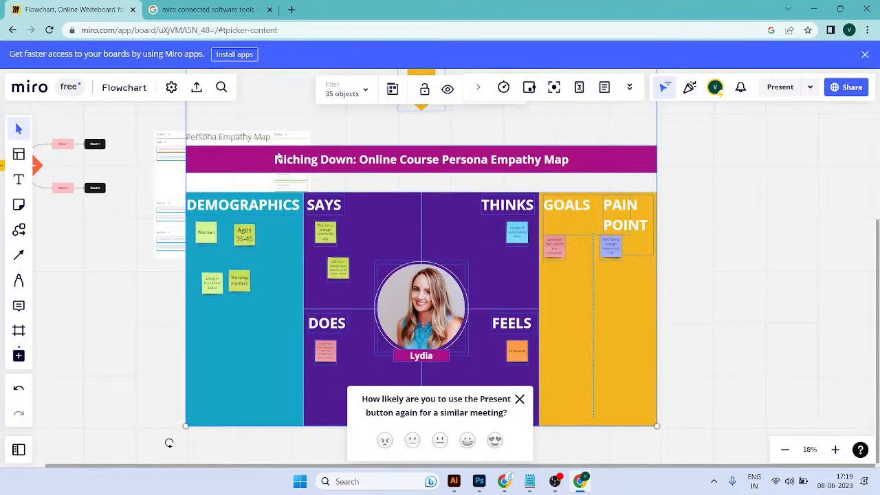
drag(447, 162, 562, 163)
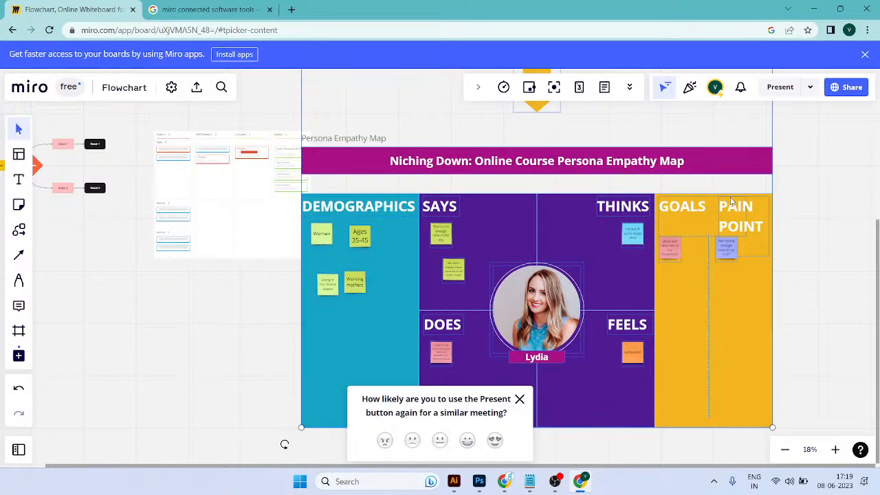
Step: Examine the template's Starting Point instructions and the Persona Empathy Map beneath them
scroll(646, 240, down, 2)
drag(622, 190, 596, 354)
scroll(652, 170, up, 1)
drag(423, 166, 406, 326)
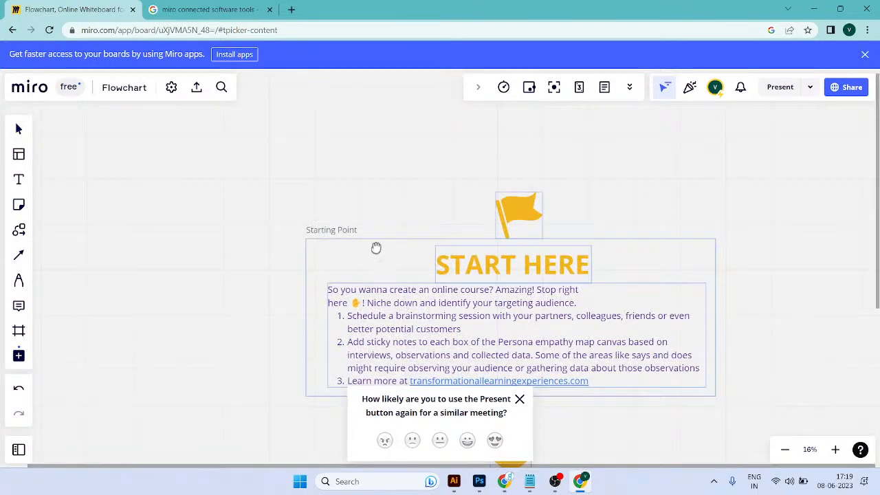
scroll(462, 301, down, 4)
drag(495, 368, 498, 172)
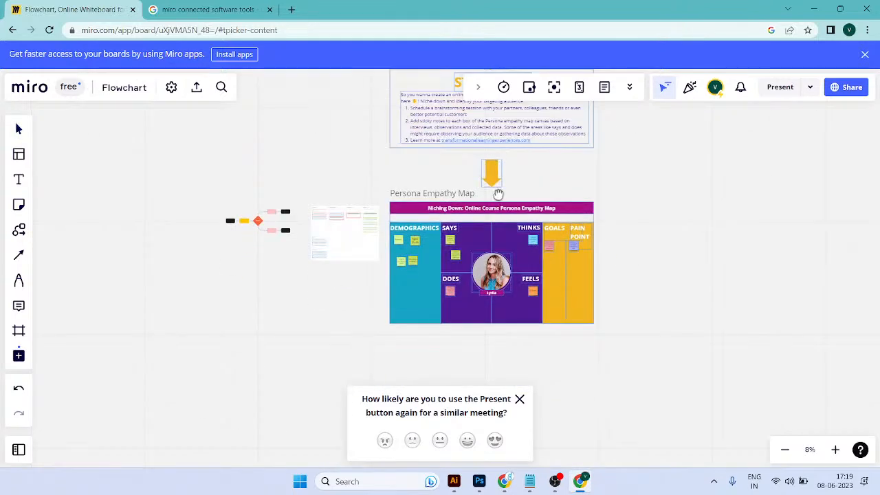
scroll(501, 244, up, 3)
scroll(453, 298, up, 4)
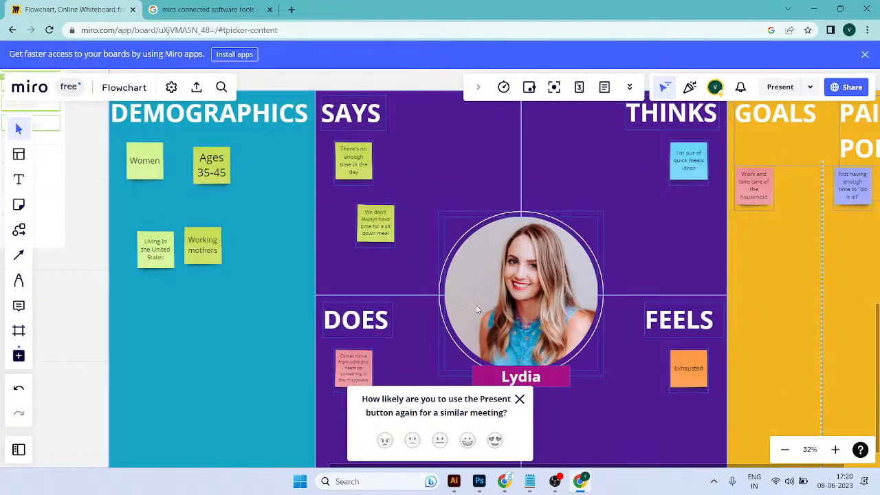